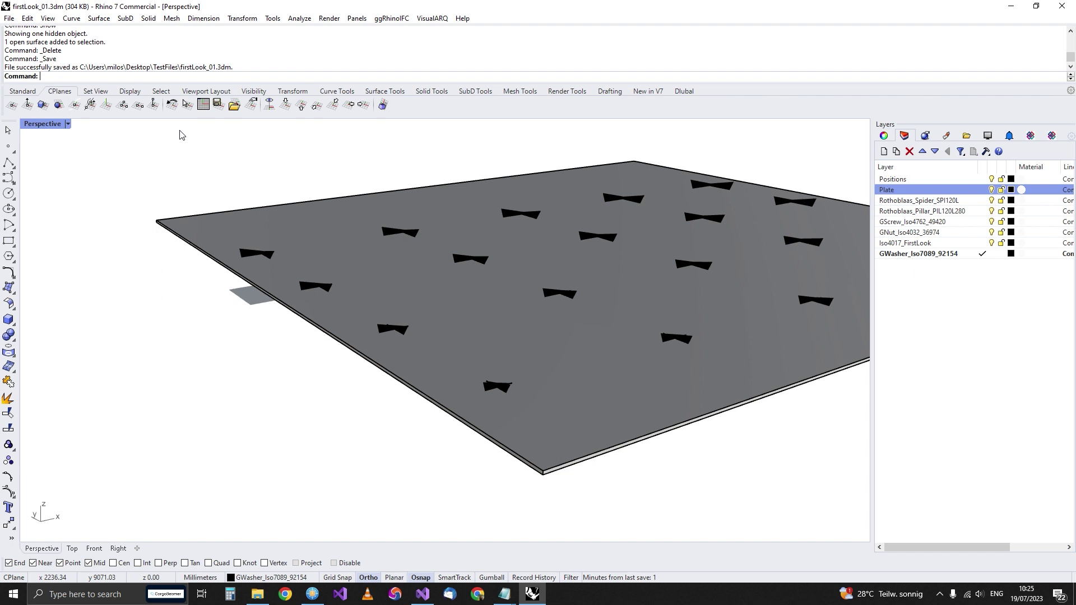
Set the Perspective viewport to Wireframe, launch the gaas plug-in, and open its Base and Work view beside the plate.
key(ctrl+alt+w)
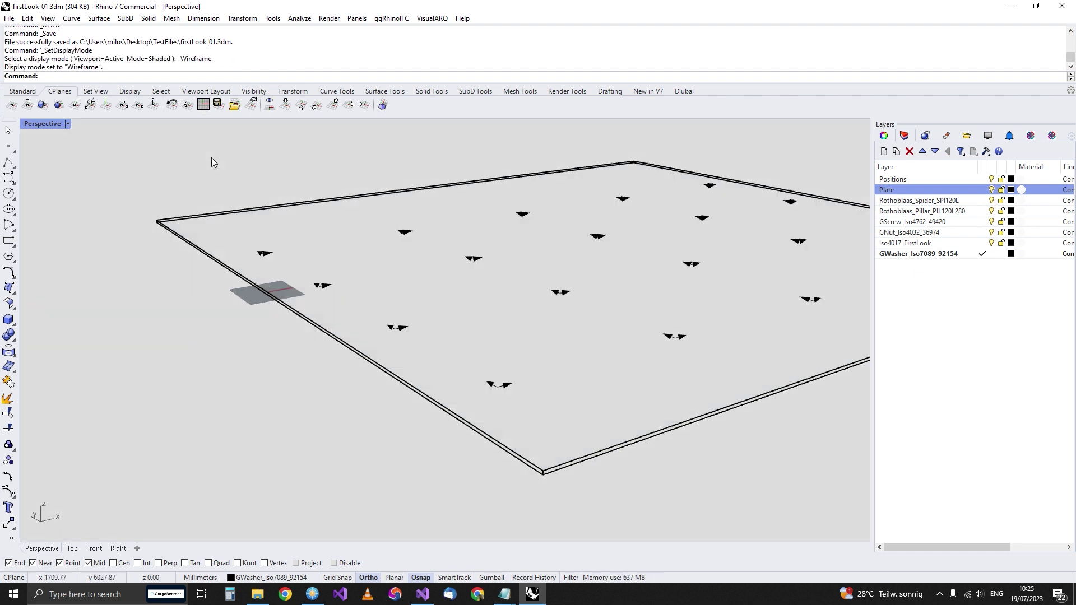
text(gaas)
key(Return)
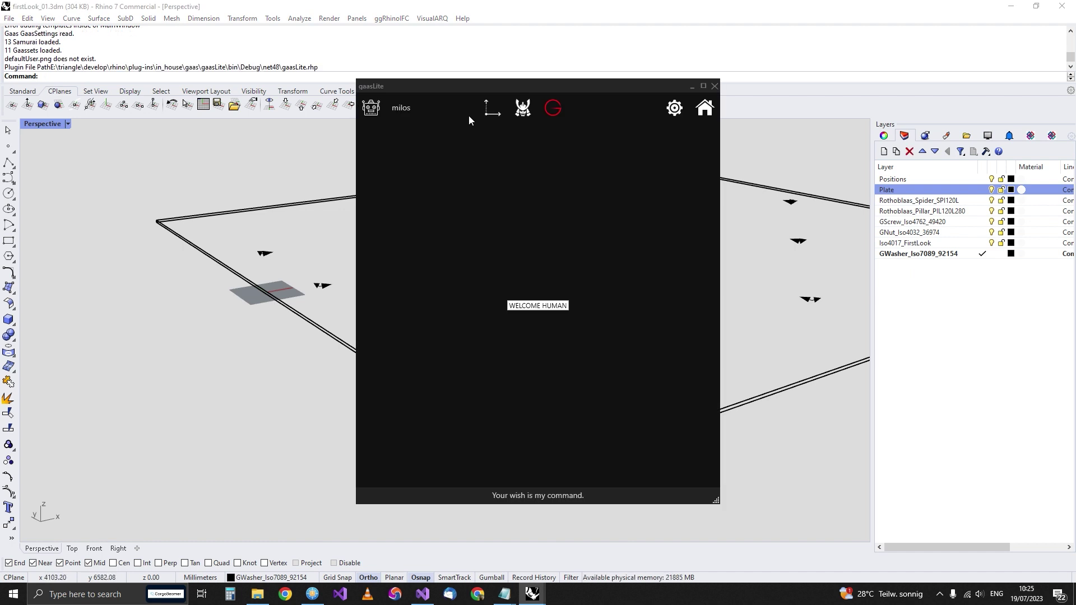
drag(638, 86, 300, 136)
right_drag(493, 336, 594, 303)
click(167, 166)
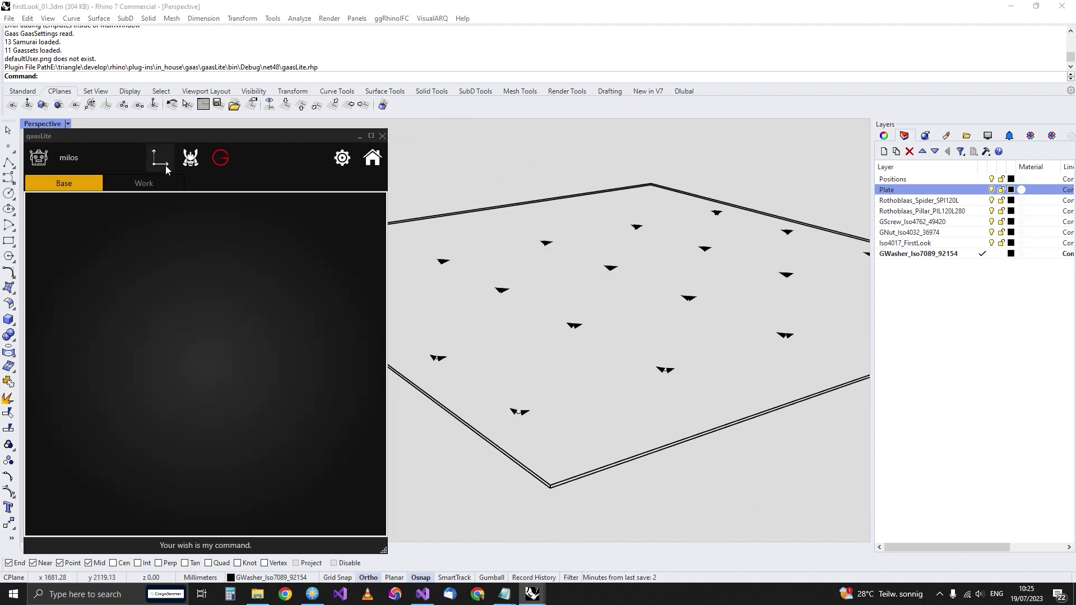
Examine the position curves on the plate and the directions of their arrows.
scroll(527, 420, up, 5)
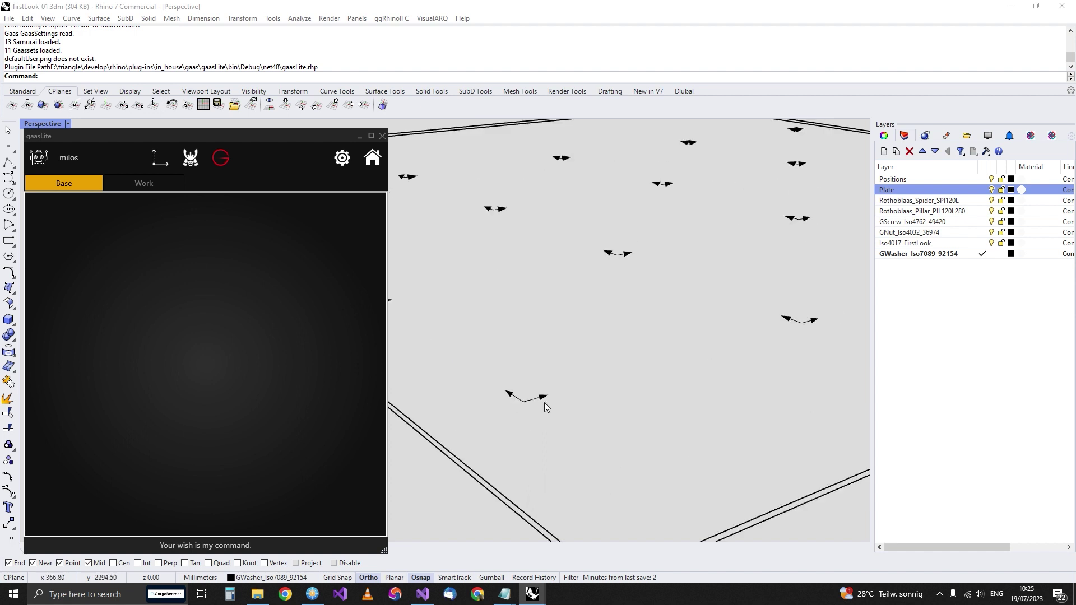
scroll(530, 403, down, 2)
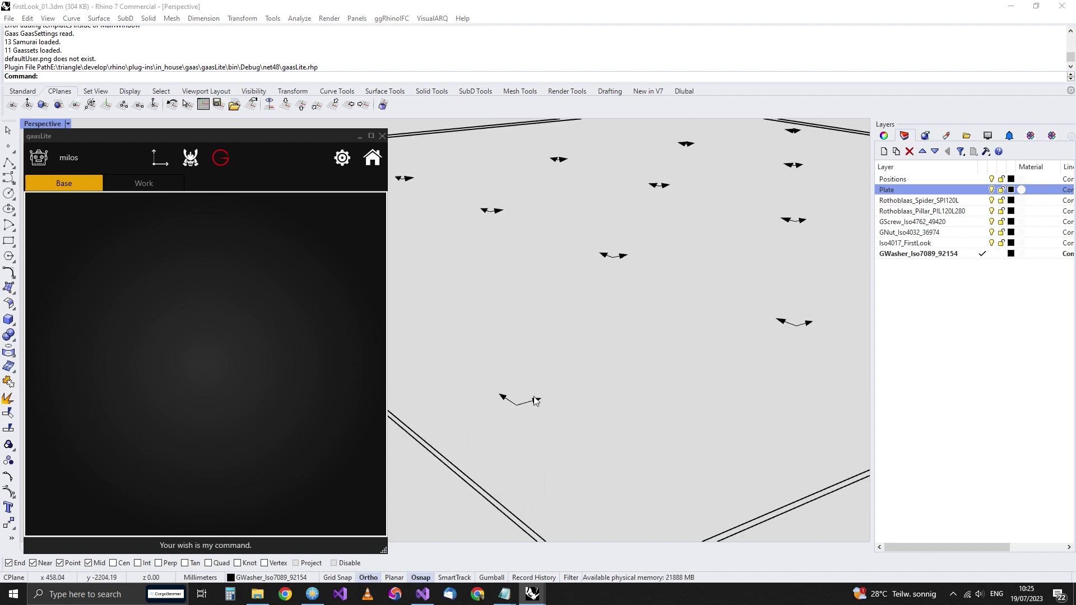
scroll(534, 399, down, 2)
right_drag(533, 398, 612, 348)
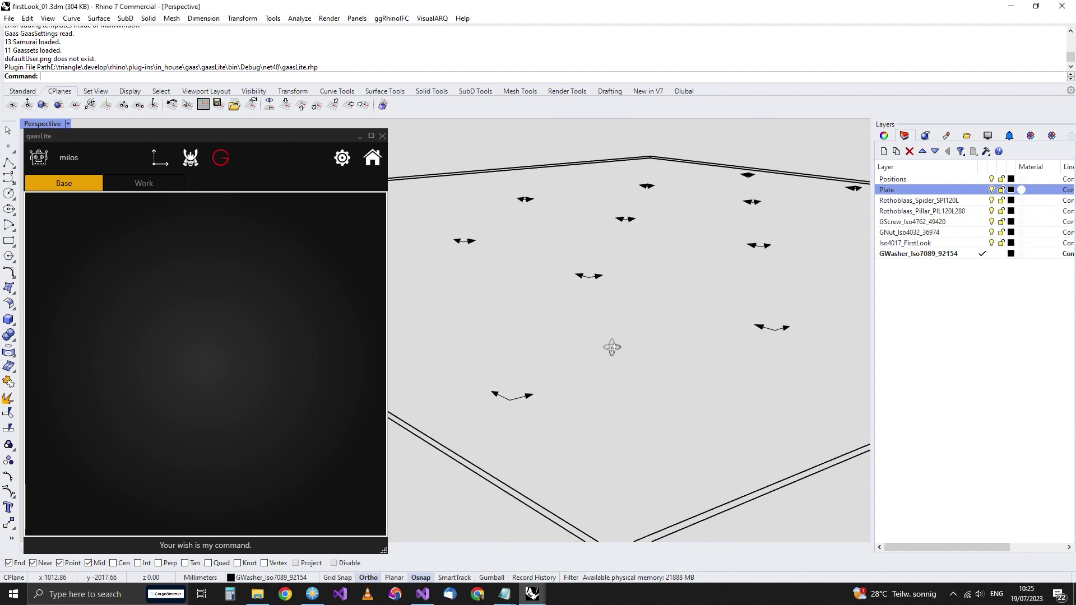
scroll(543, 361, up, 2)
scroll(543, 361, down, 1)
scroll(538, 395, up, 1)
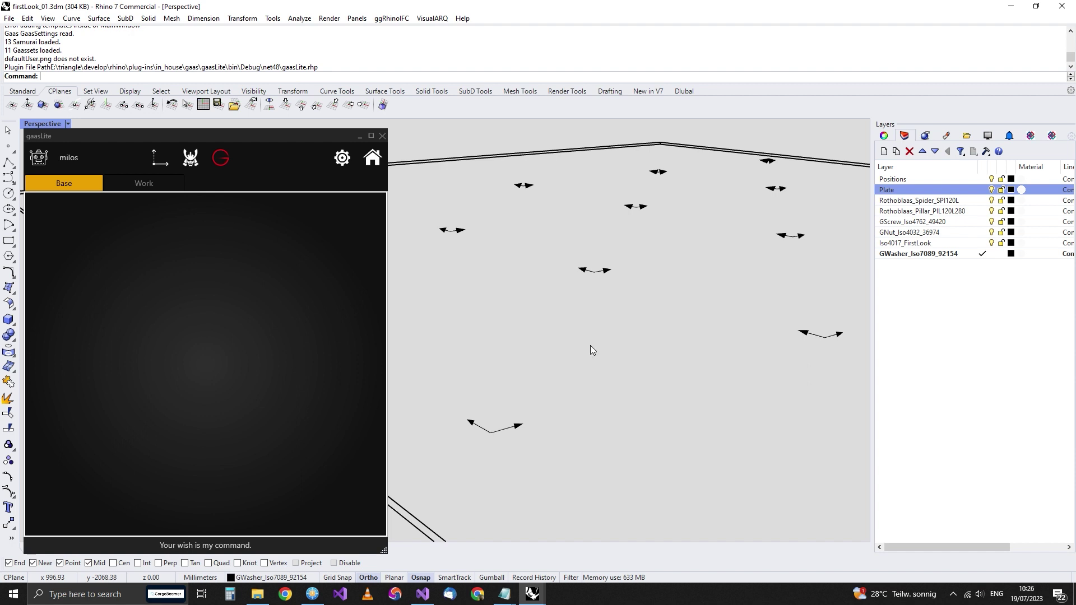
scroll(591, 351, down, 4)
scroll(642, 394, up, 3)
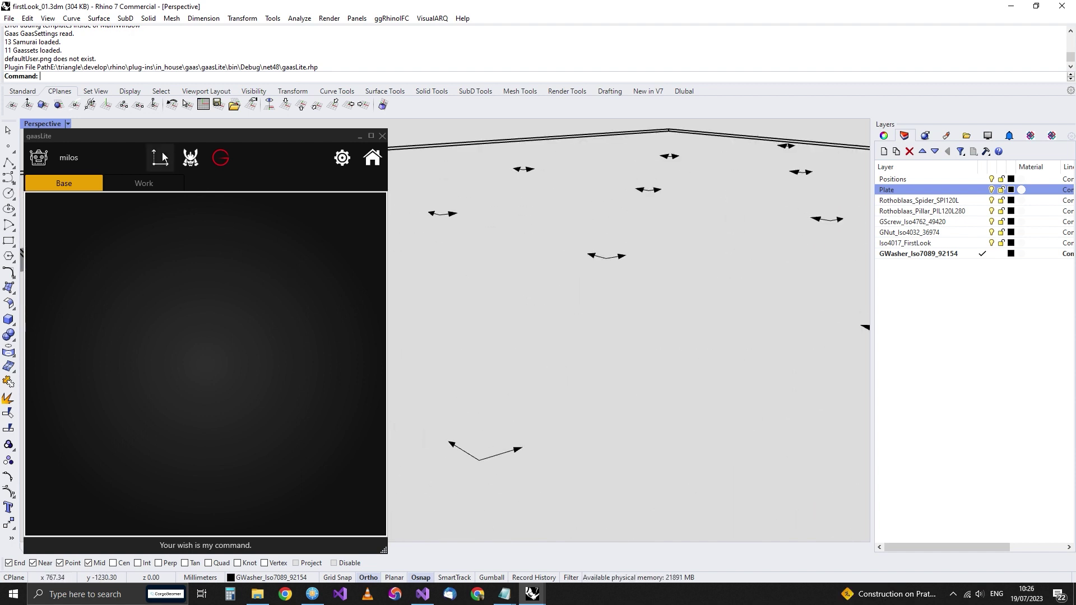
Browse the plug-in's Samurai and Gaasset libraries and open the Rothoblaas_Spider_SPI120L gaasset.
click(190, 158)
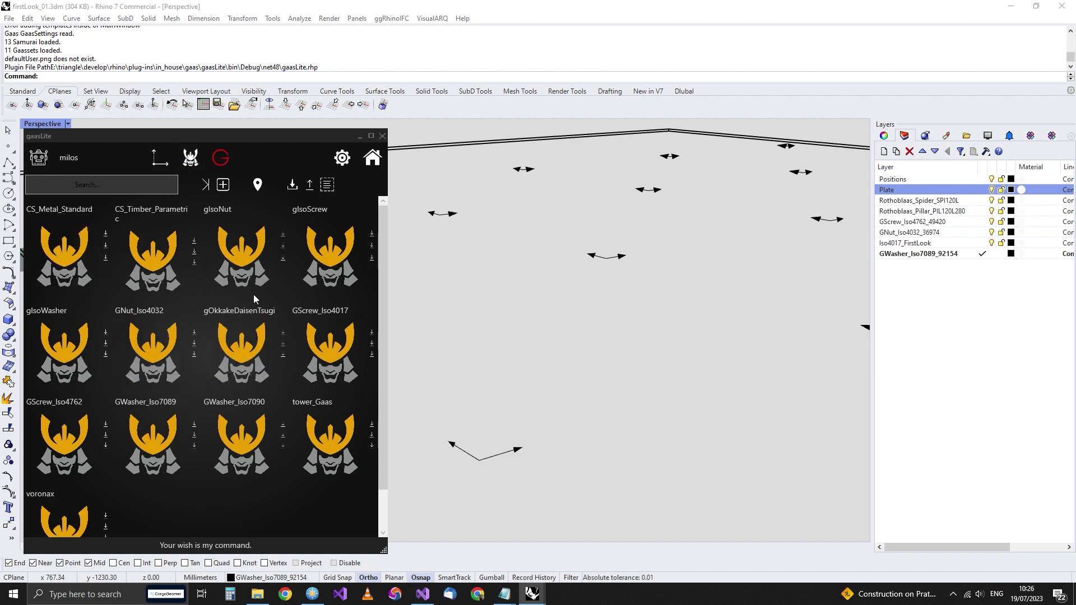
click(221, 158)
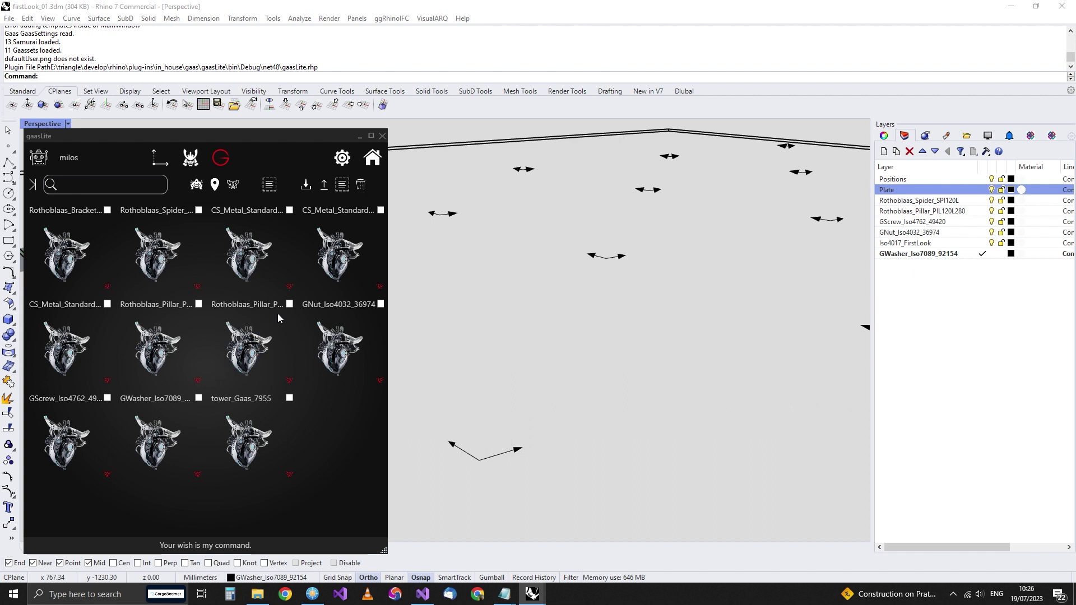
right_drag(549, 362, 581, 301)
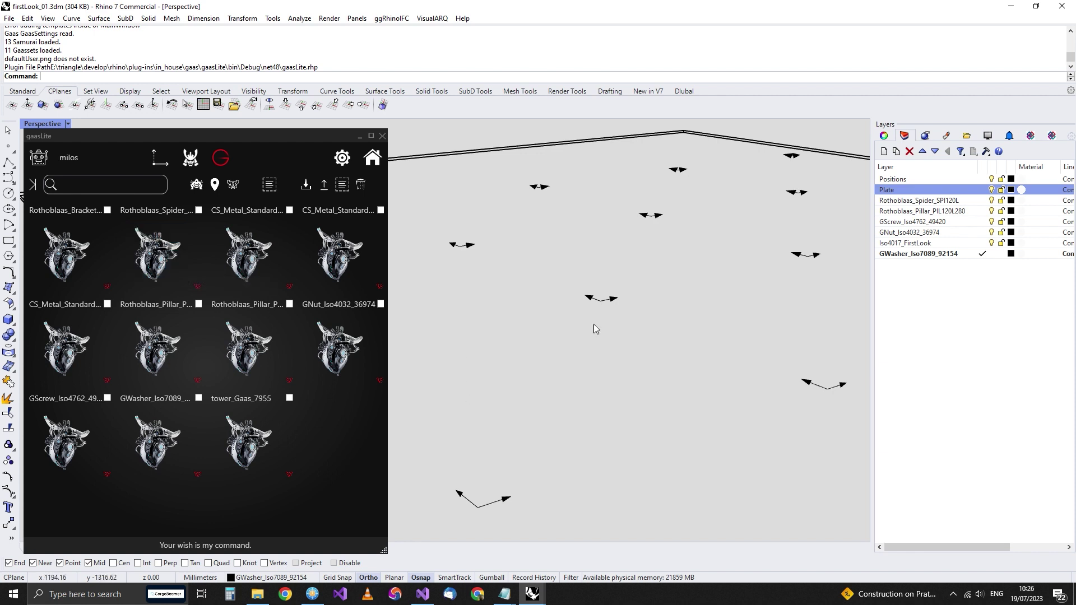
scroll(633, 314, down, 4)
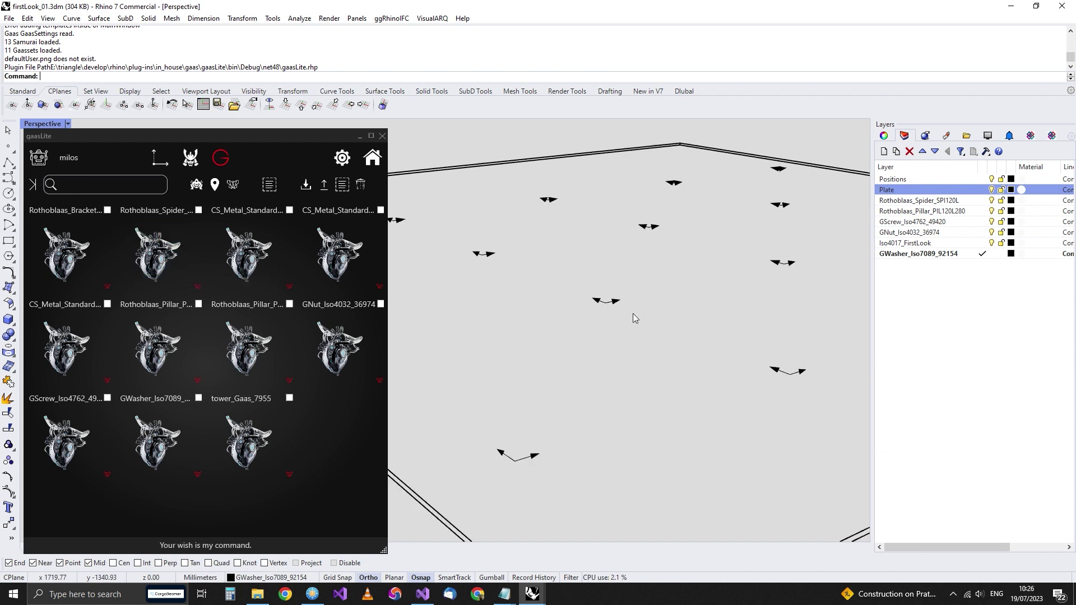
click(156, 263)
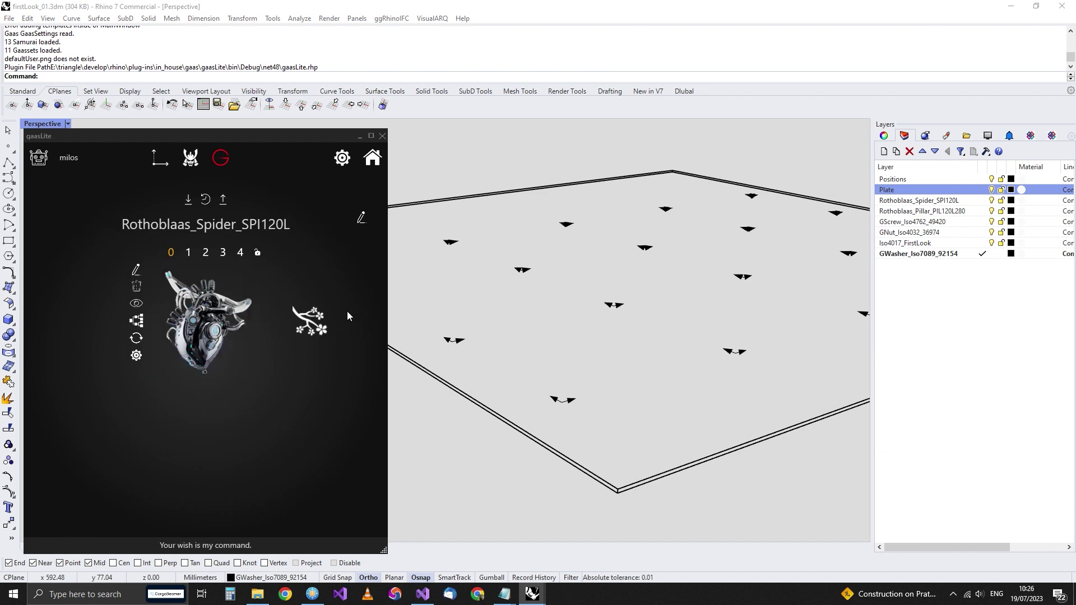
Populate all curves on the Positions layer with the Rothoblaas_Spider_SPI120L gaasset.
click(310, 321)
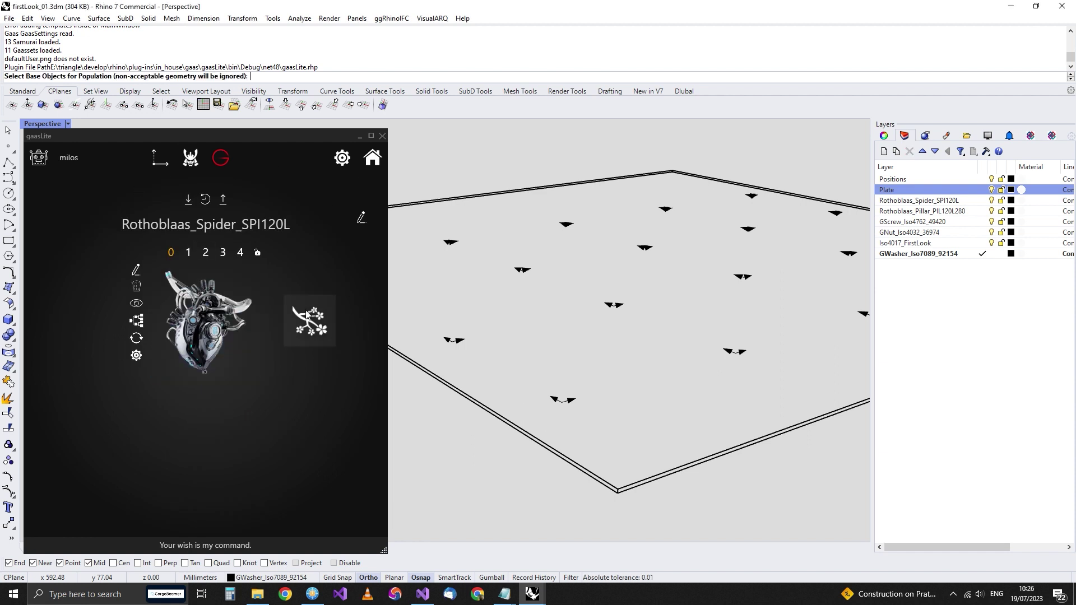
scroll(521, 362, down, 5)
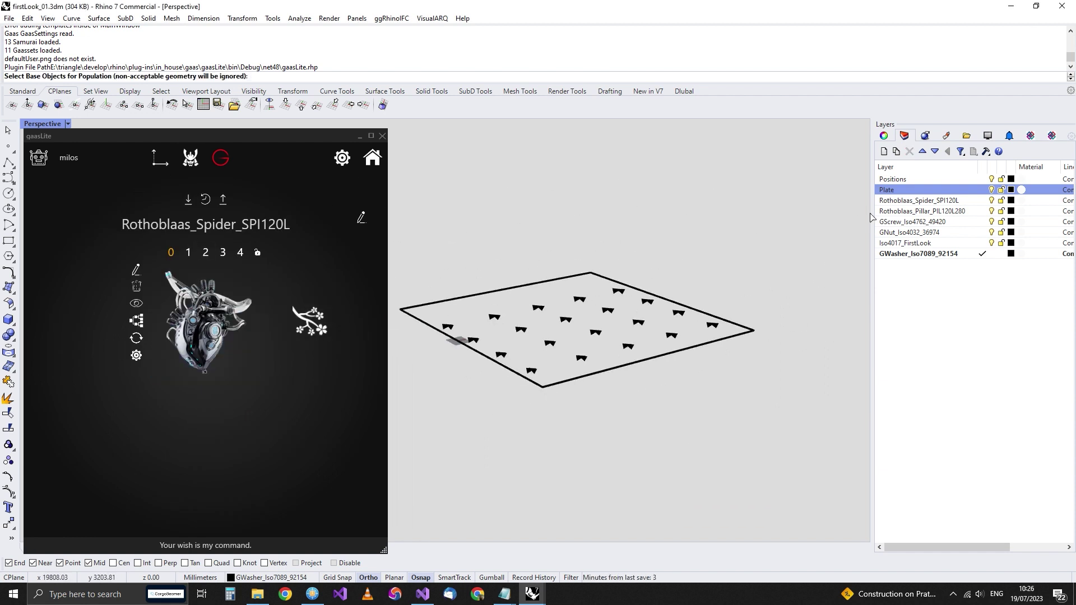
right_click(892, 180)
click(943, 349)
scroll(603, 396, up, 8)
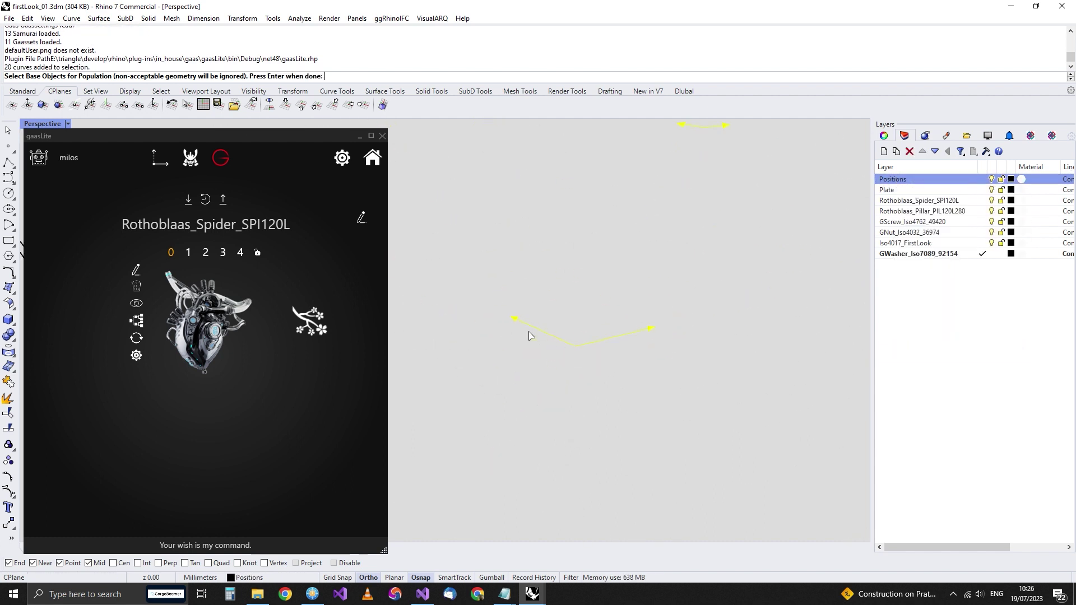
scroll(546, 402, down, 6)
key(Return)
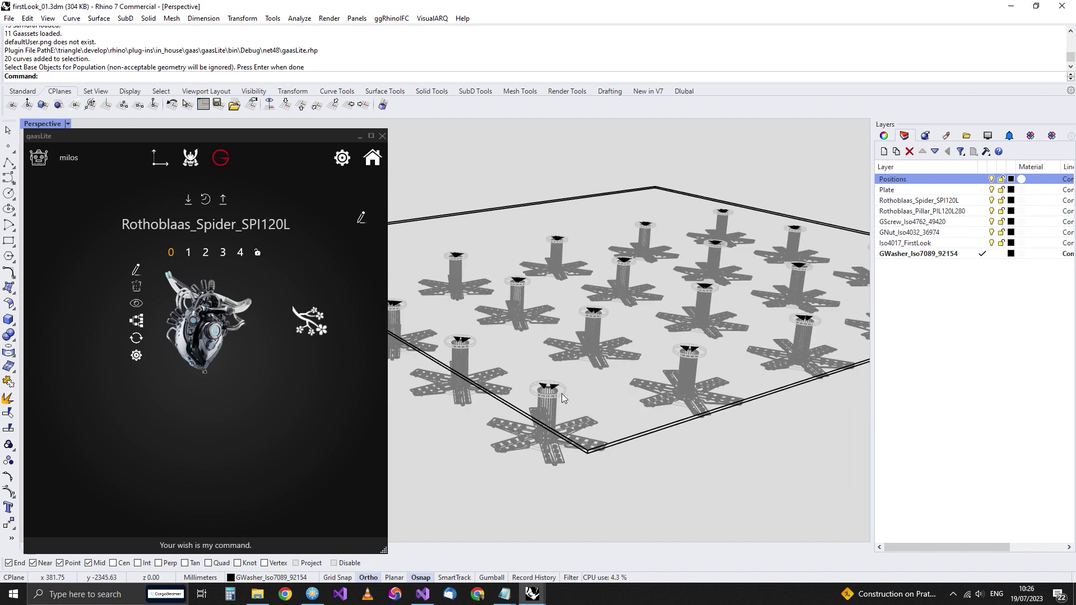
right_drag(561, 393, 482, 322)
scroll(601, 307, up, 3)
scroll(554, 278, up, 2)
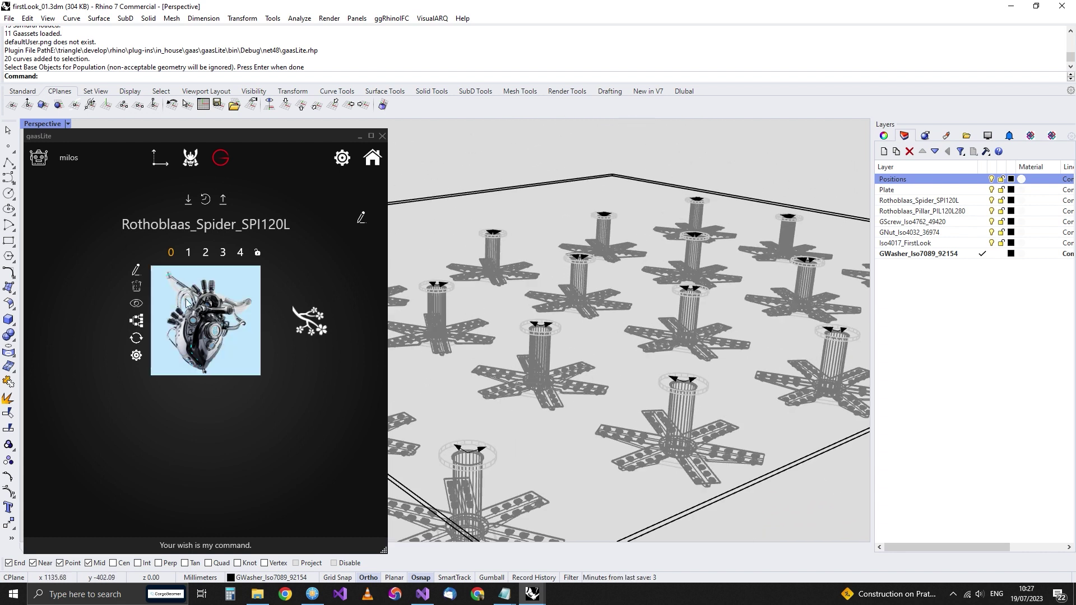
Review the spider gaasset's deletion options and preview the first block definition in the Block Manager.
click(137, 287)
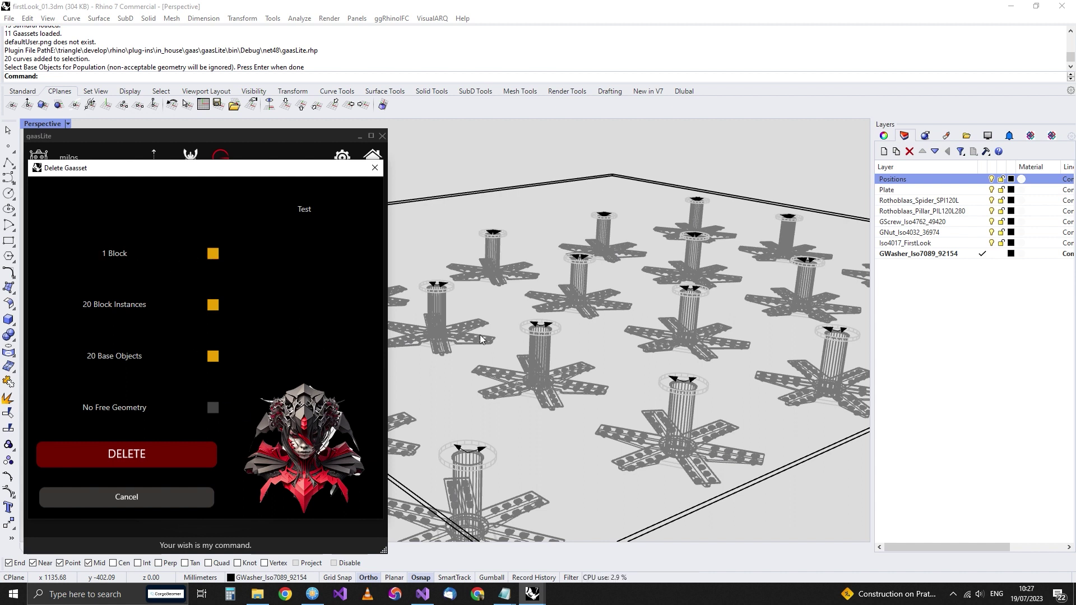
click(375, 169)
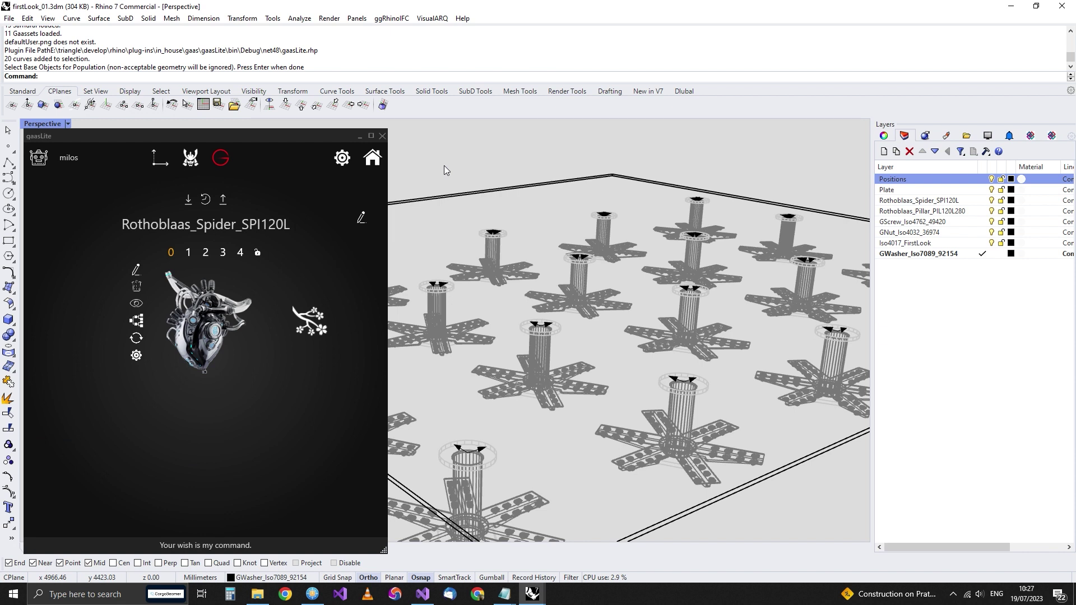
text(Block)
key(Return)
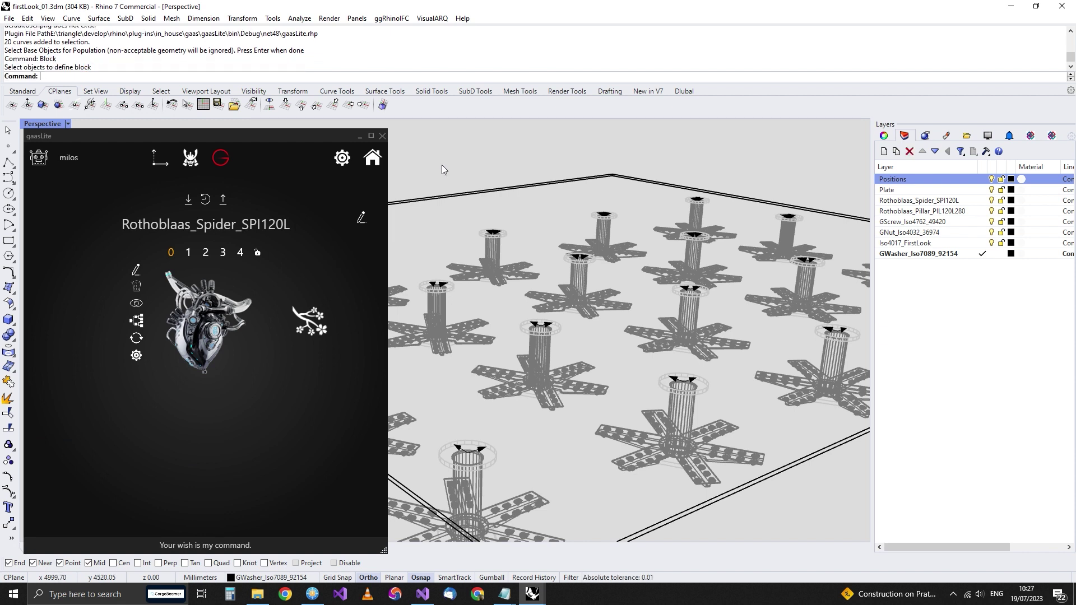
text(BlockManager)
key(Return)
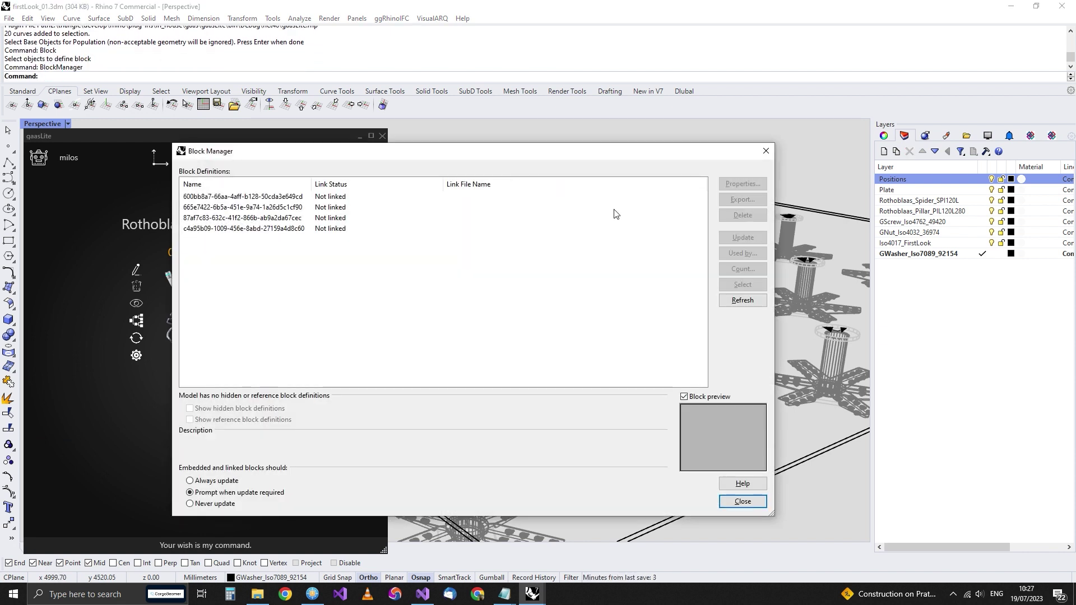
click(253, 197)
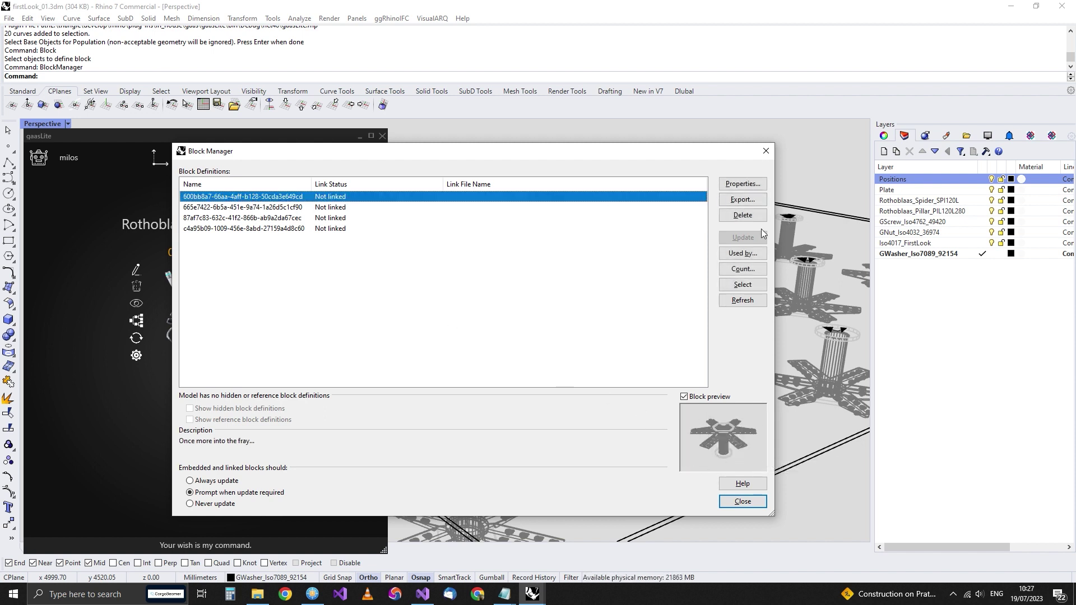
click(734, 502)
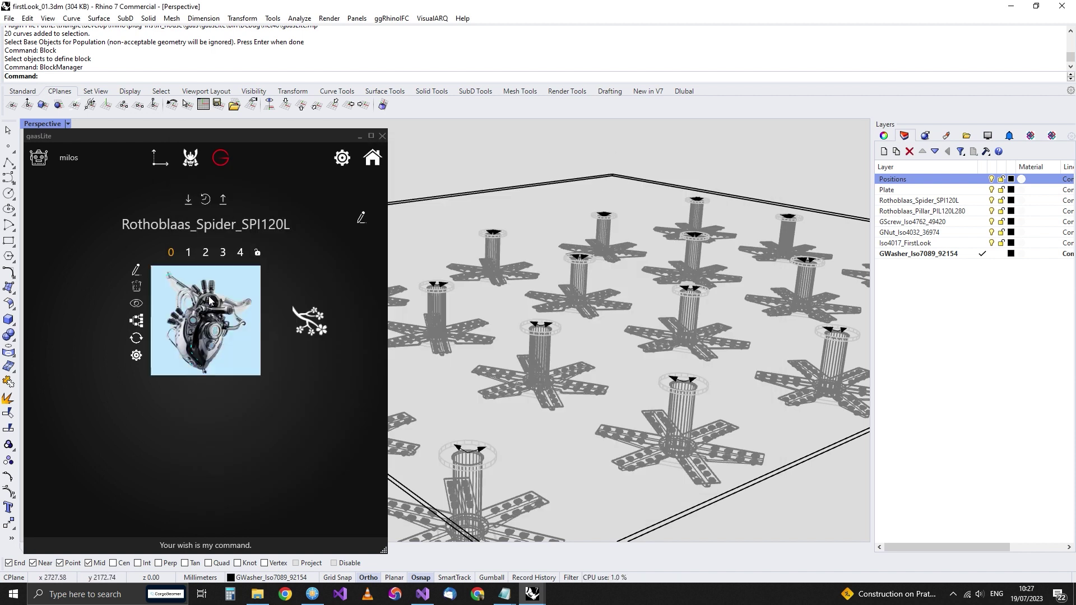
Delete the spider gaasset's block instances and base objects, leaving its block definition out of the deletion.
click(138, 287)
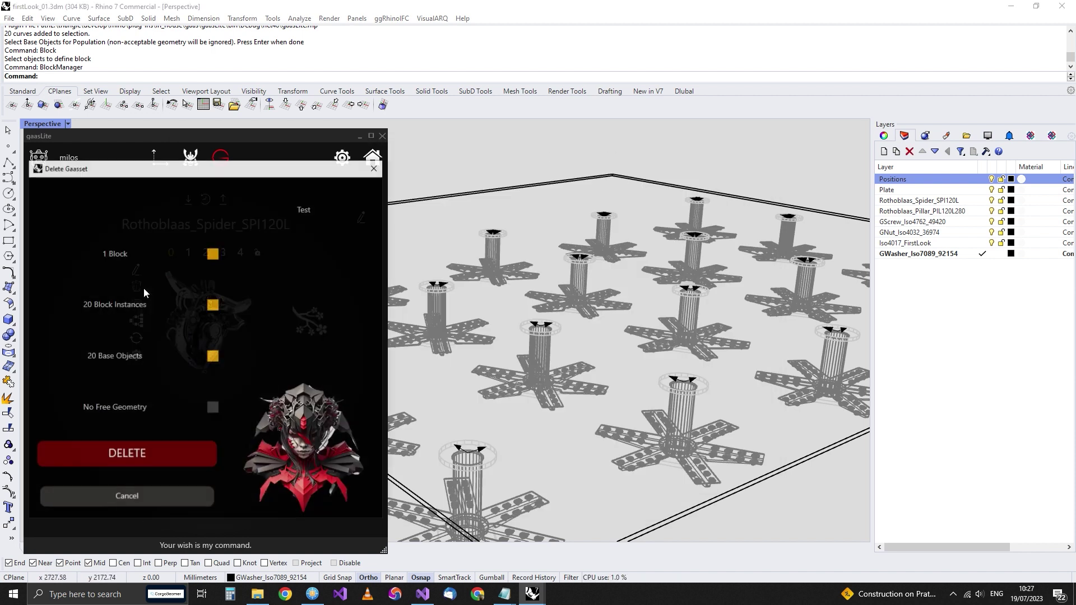
click(213, 260)
click(140, 451)
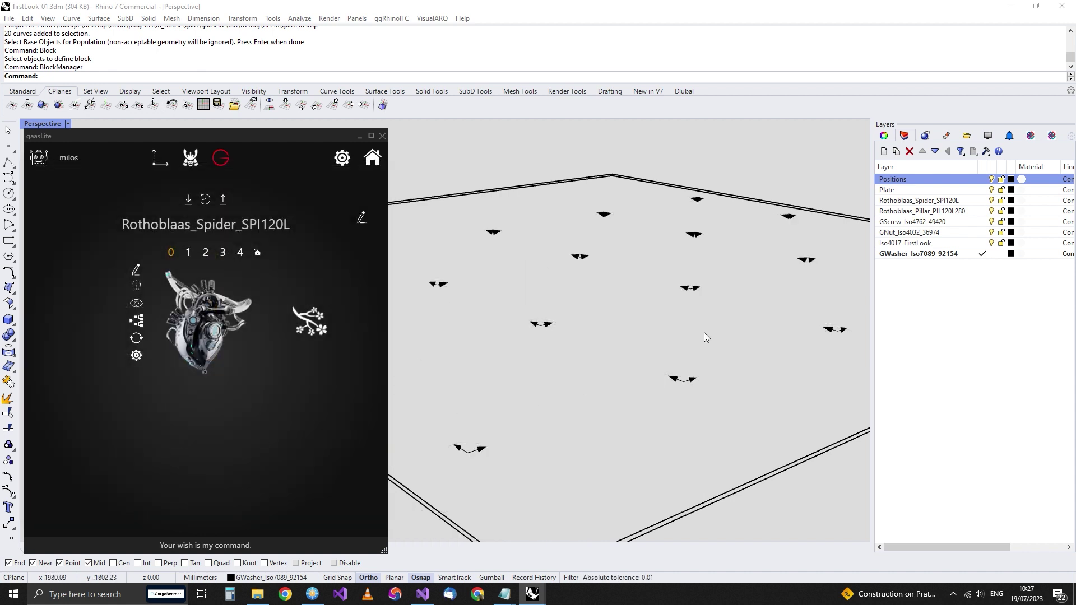
Flip the direction of all curves on the Positions layer.
right_click(897, 186)
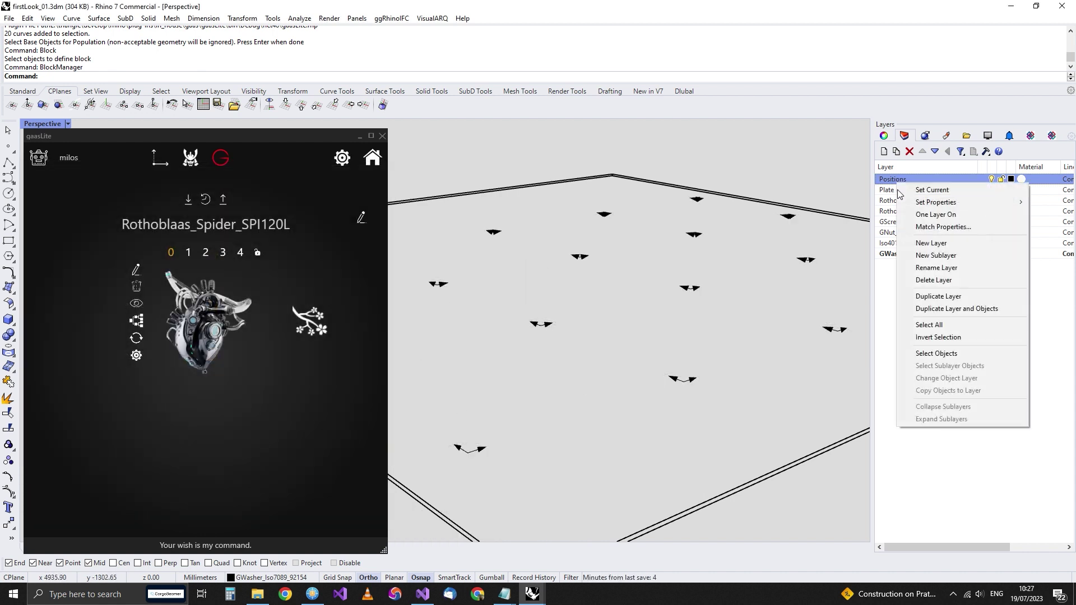
click(927, 358)
text(flip)
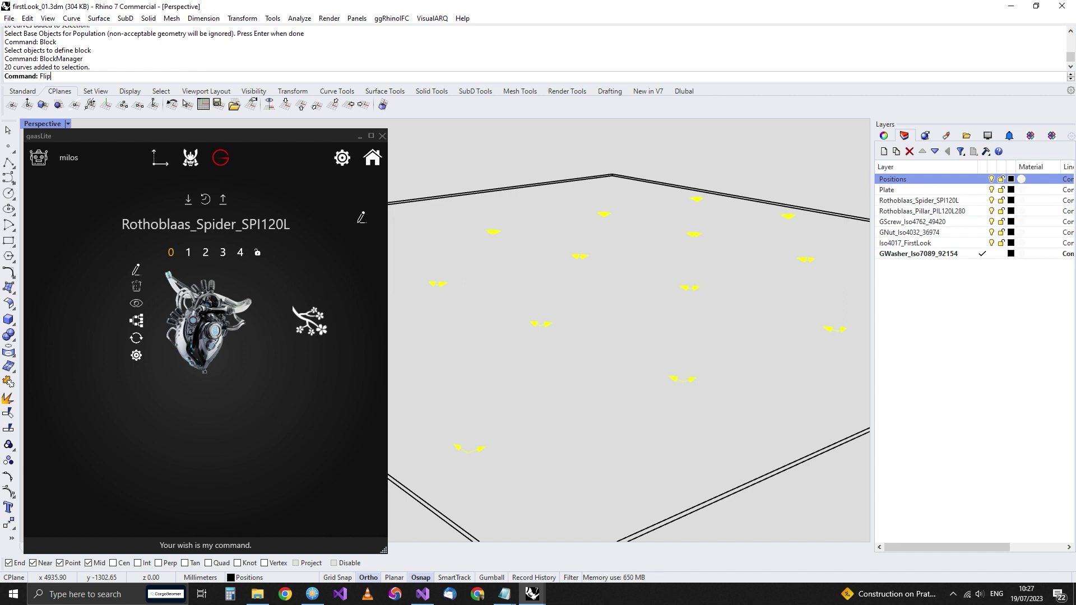
key(Return)
key(Escape)
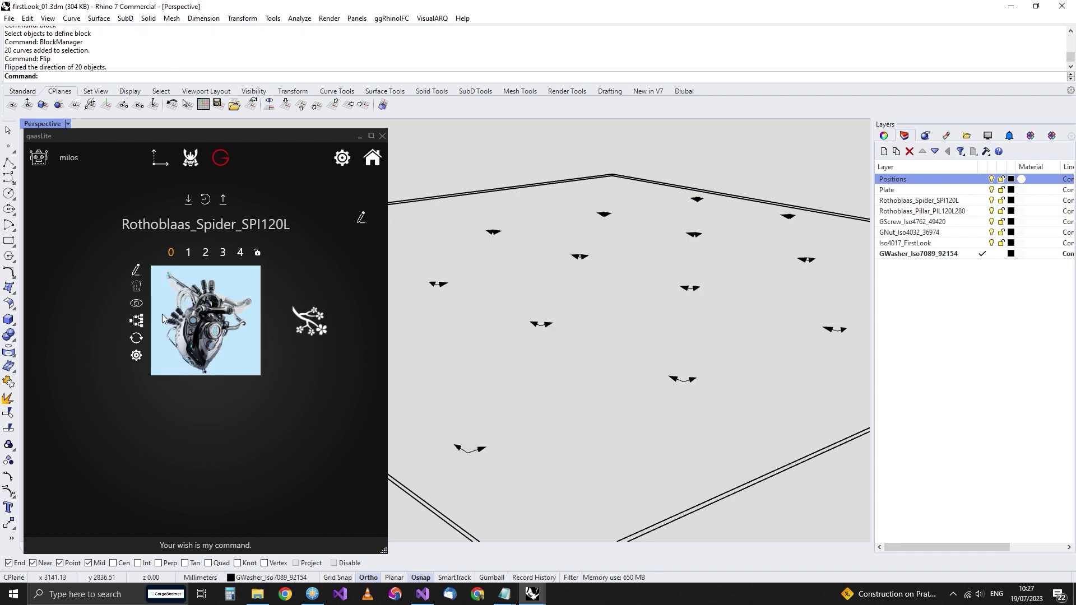
Populate the flipped curves on the Positions layer with the Rothoblaas_Spider_SPI120L gaasset.
click(291, 326)
right_click(898, 180)
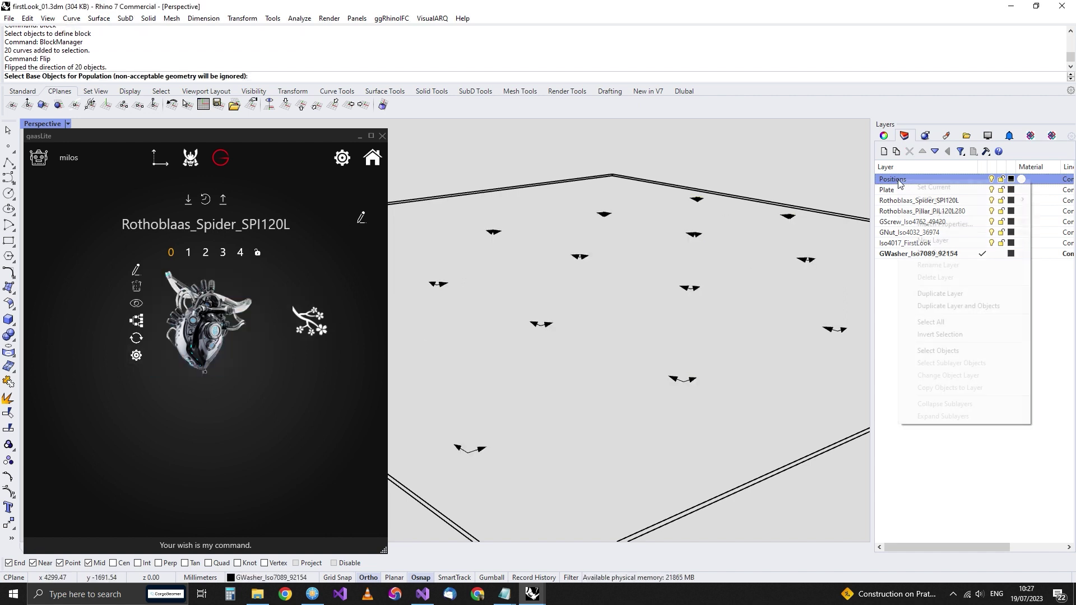
click(911, 351)
key(Return)
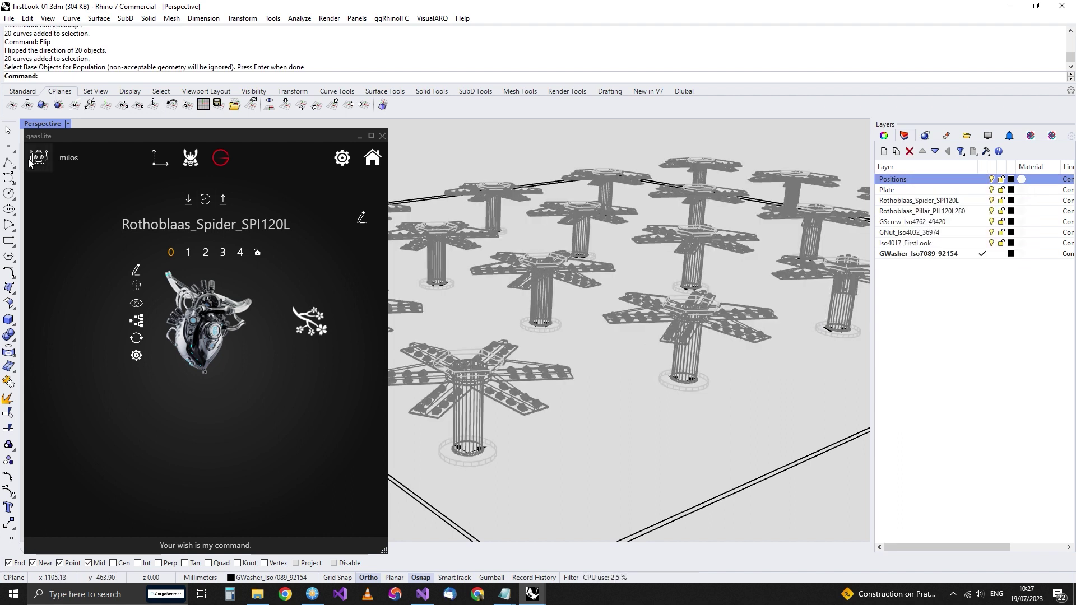
Set the Perspective viewport to Rendered display mode and inspect the spider connectors on the plate up close.
click(68, 123)
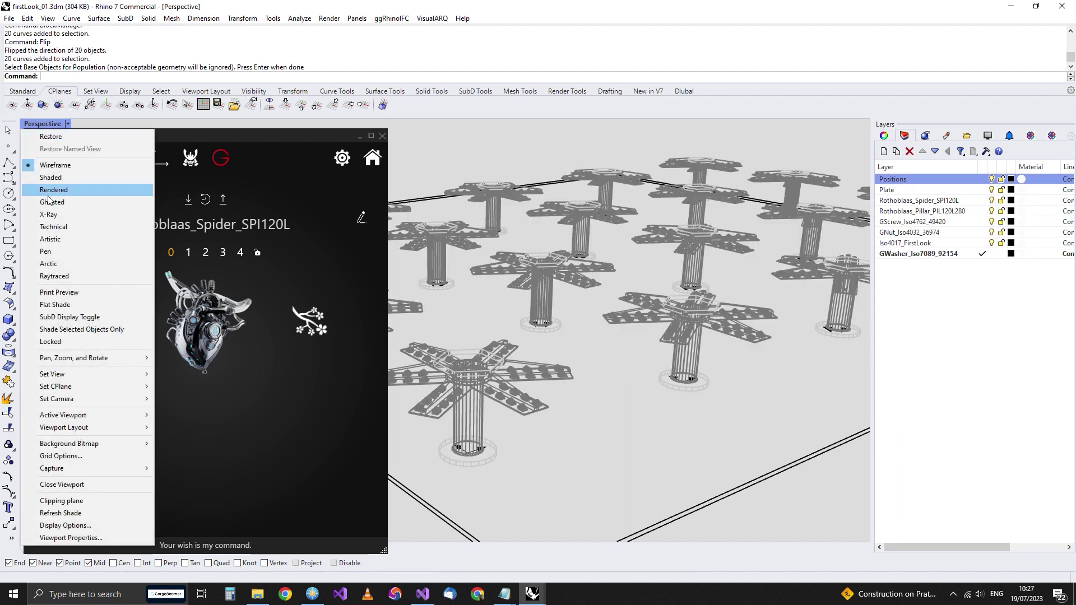
click(66, 189)
scroll(664, 370, down, 3)
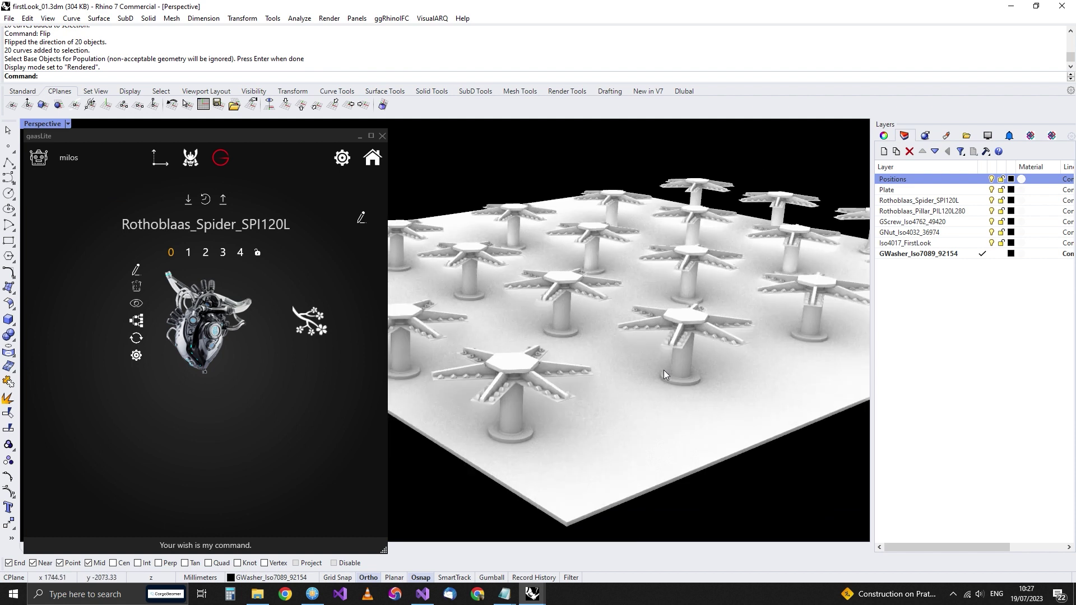
scroll(644, 353, up, 5)
scroll(599, 325, down, 2)
scroll(598, 325, down, 2)
right_drag(599, 324, 624, 363)
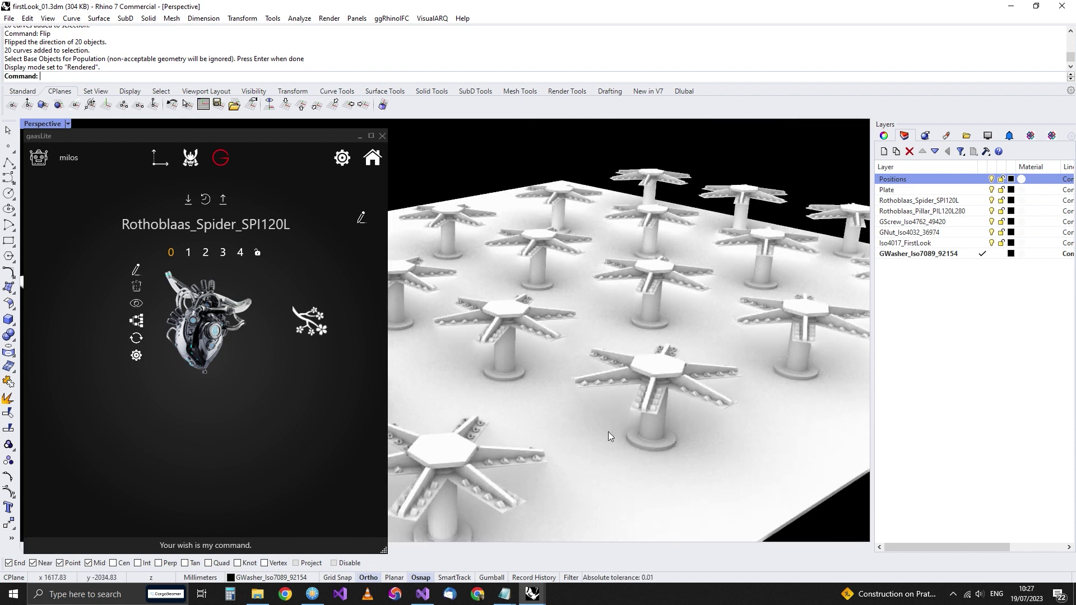
scroll(626, 433, up, 4)
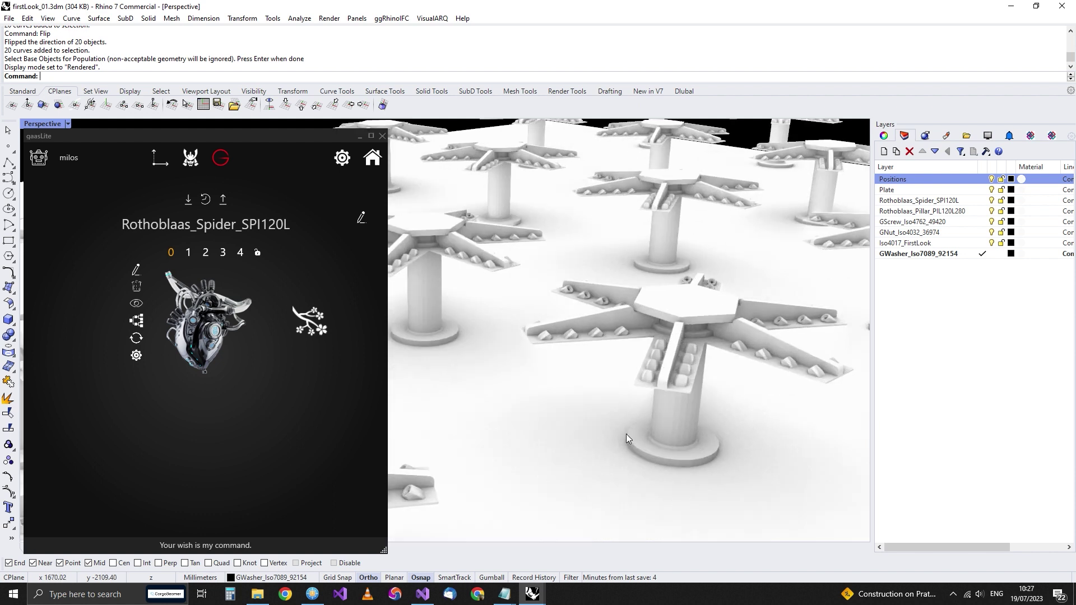
Examine the rendered spider connectors across the plate from a lower angle and at several distances.
right_drag(643, 398, 636, 368)
scroll(667, 377, down, 3)
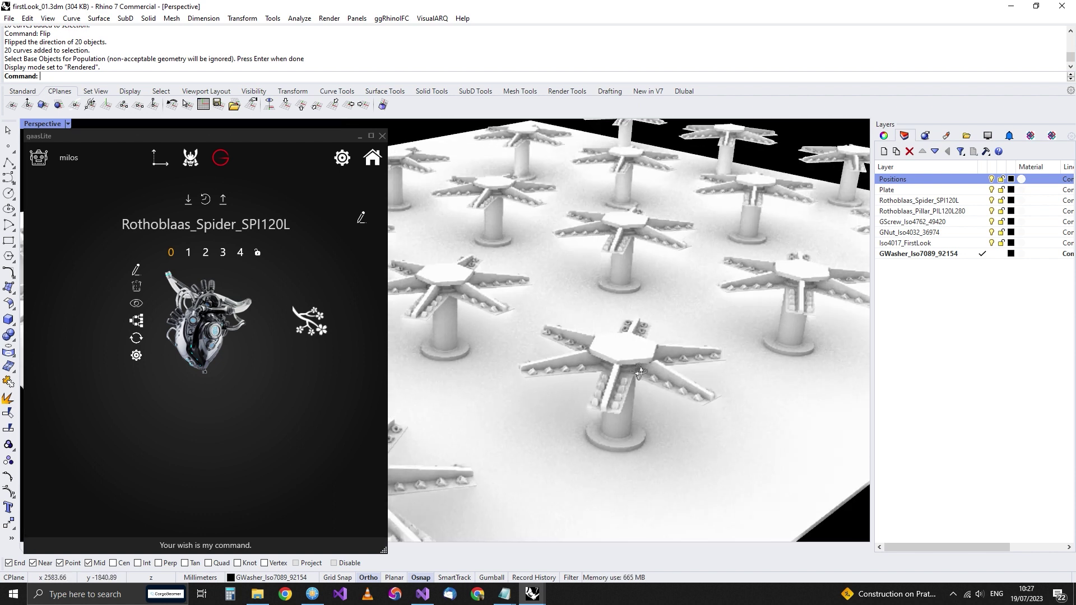
scroll(635, 364, up, 4)
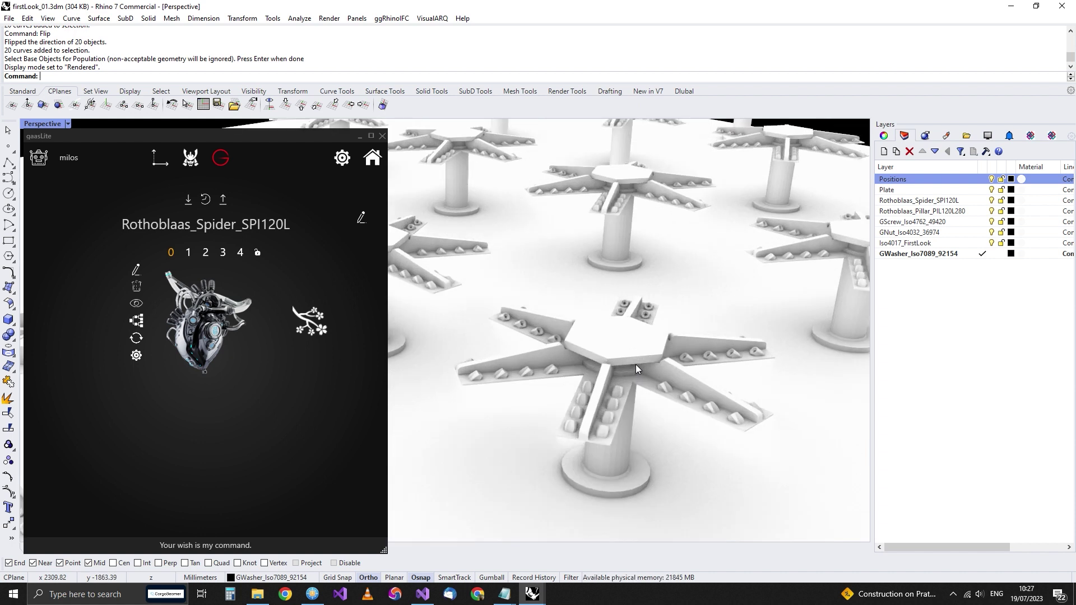
scroll(636, 364, down, 2)
right_drag(636, 364, 637, 323)
scroll(637, 323, up, 3)
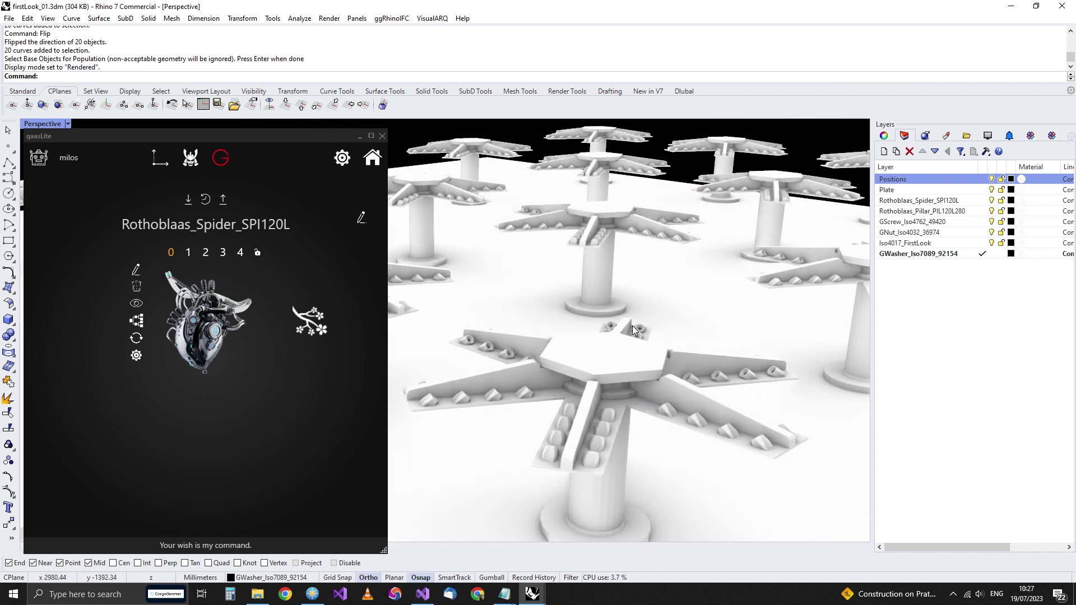
scroll(632, 325, down, 1)
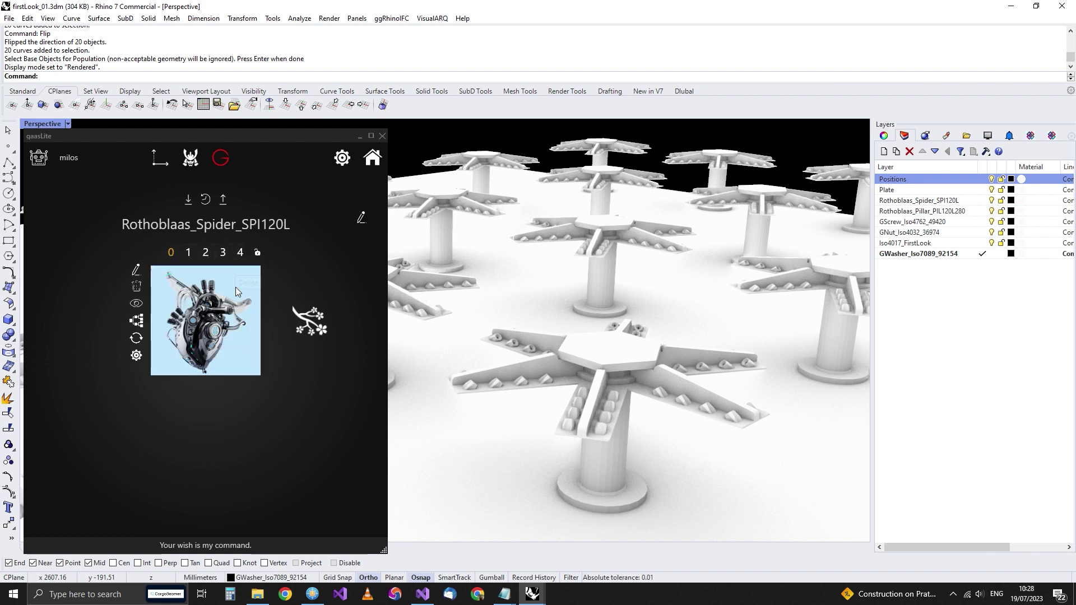
Regenerate the Rothoblaas_Spider_SPI120L gaasset in LOD 4 and view the resulting geometry on the plate.
click(240, 253)
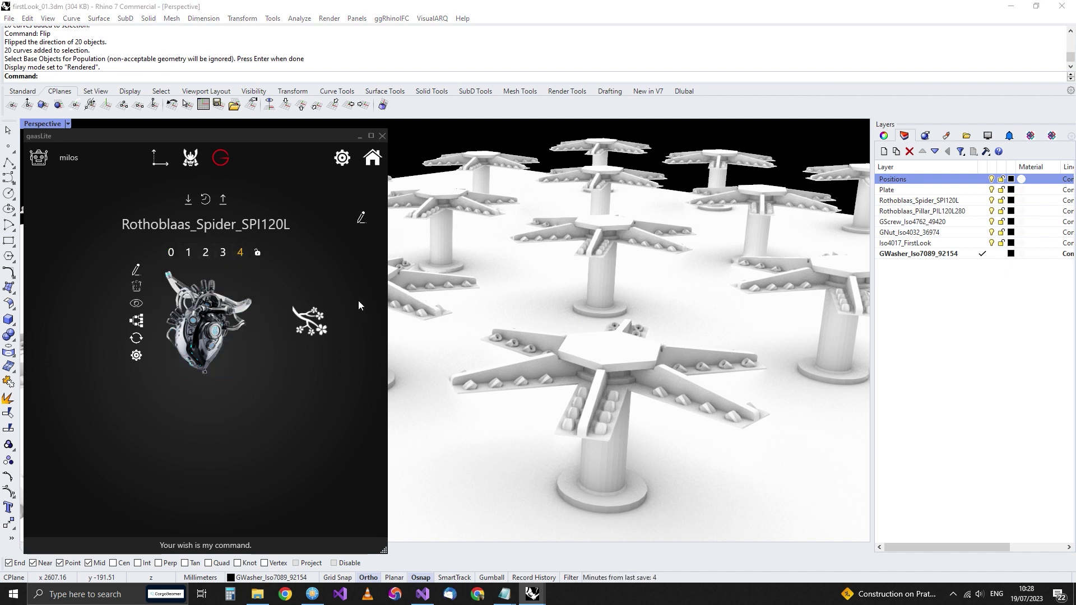
click(257, 253)
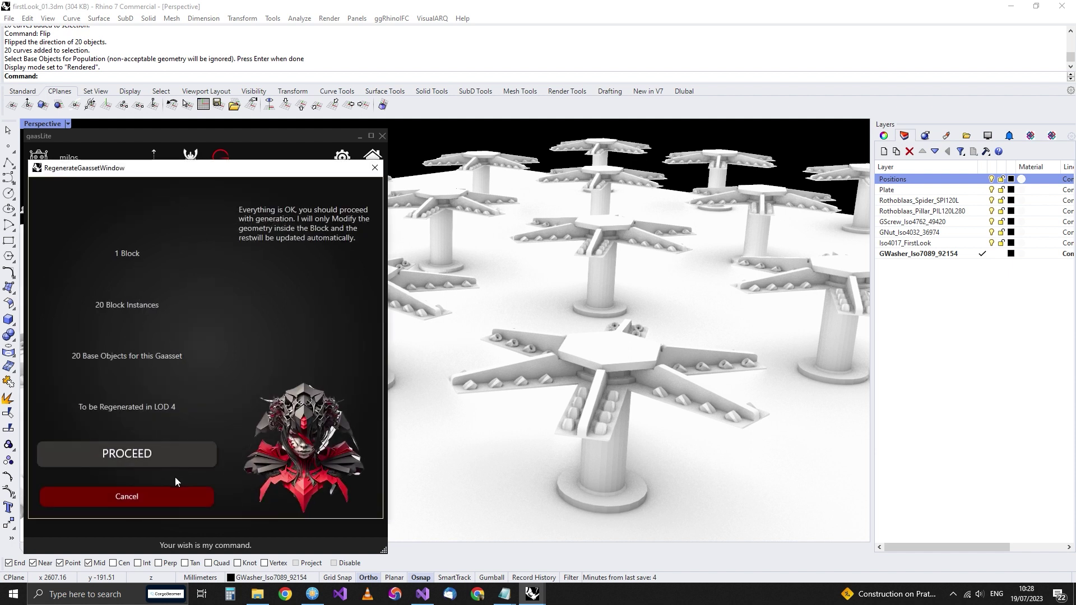
click(153, 455)
right_drag(651, 379, 606, 359)
scroll(605, 355, up, 5)
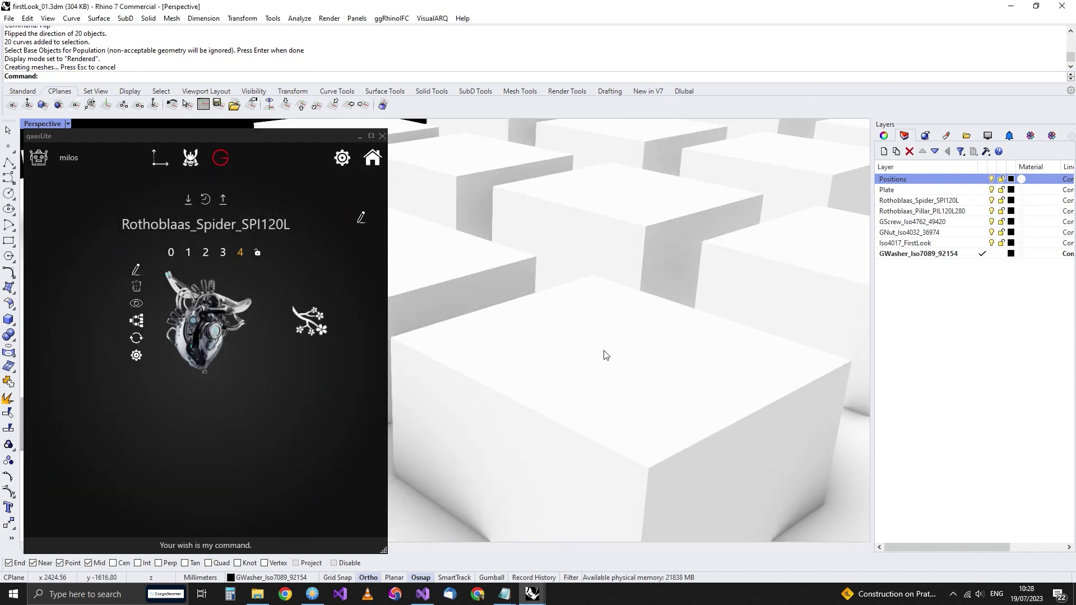
scroll(606, 355, down, 2)
Regenerate the Rothoblaas_Spider_SPI120L gaasset in LOD 3 and inspect its geometry and one selected instance on the plate.
click(222, 253)
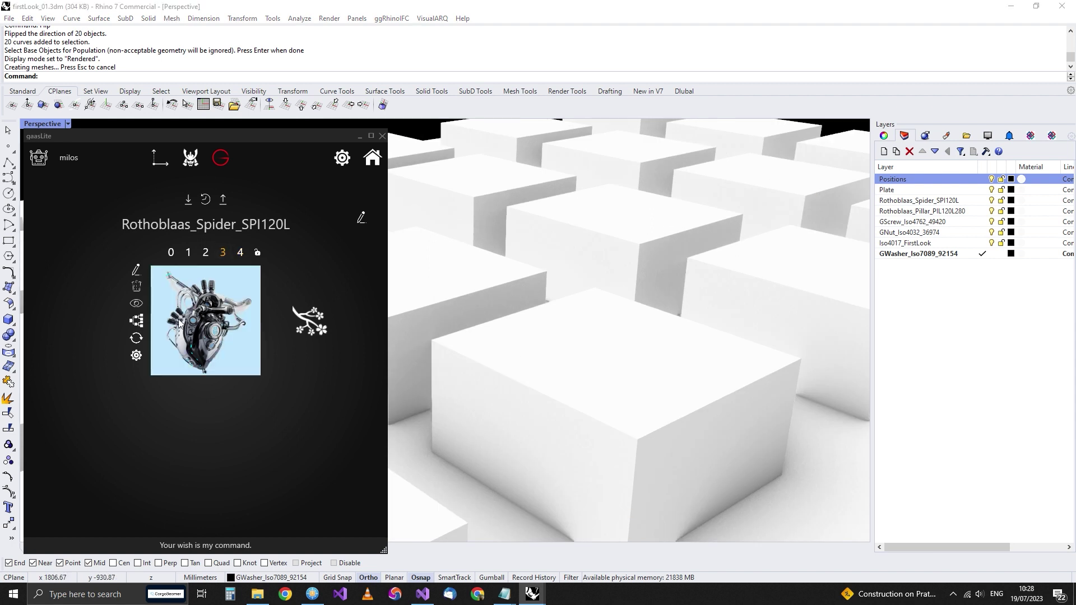
click(136, 355)
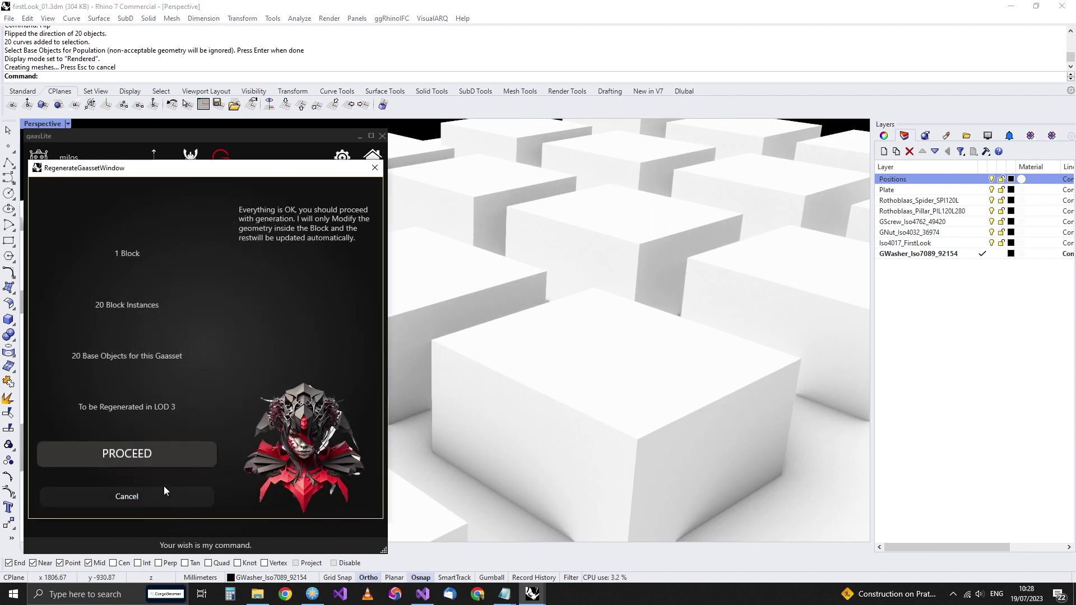
click(152, 450)
right_drag(621, 387, 628, 412)
scroll(628, 411, up, 5)
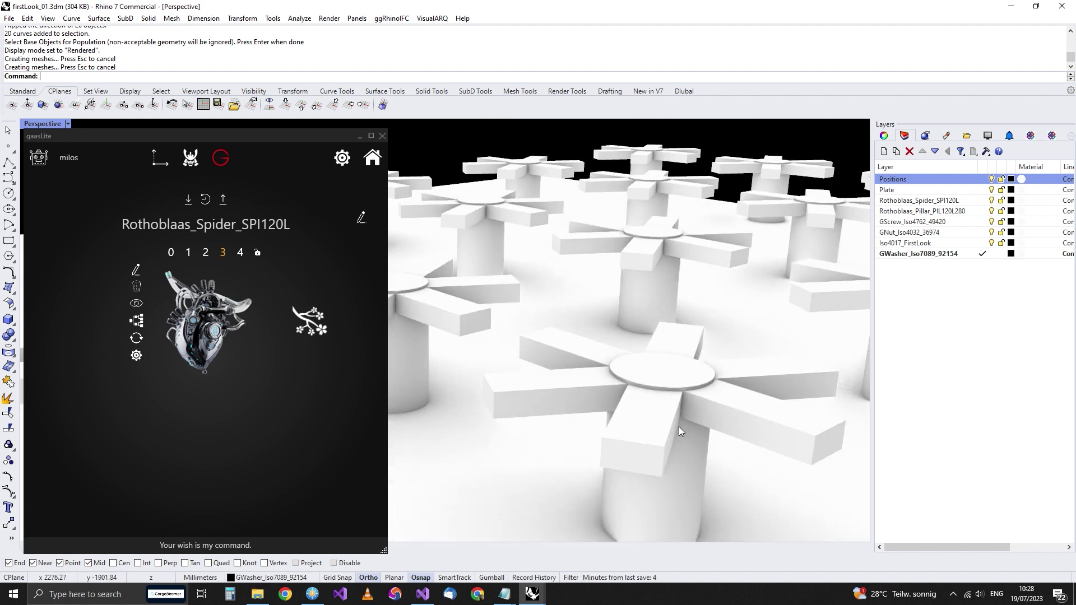
click(666, 438)
scroll(666, 438, down, 5)
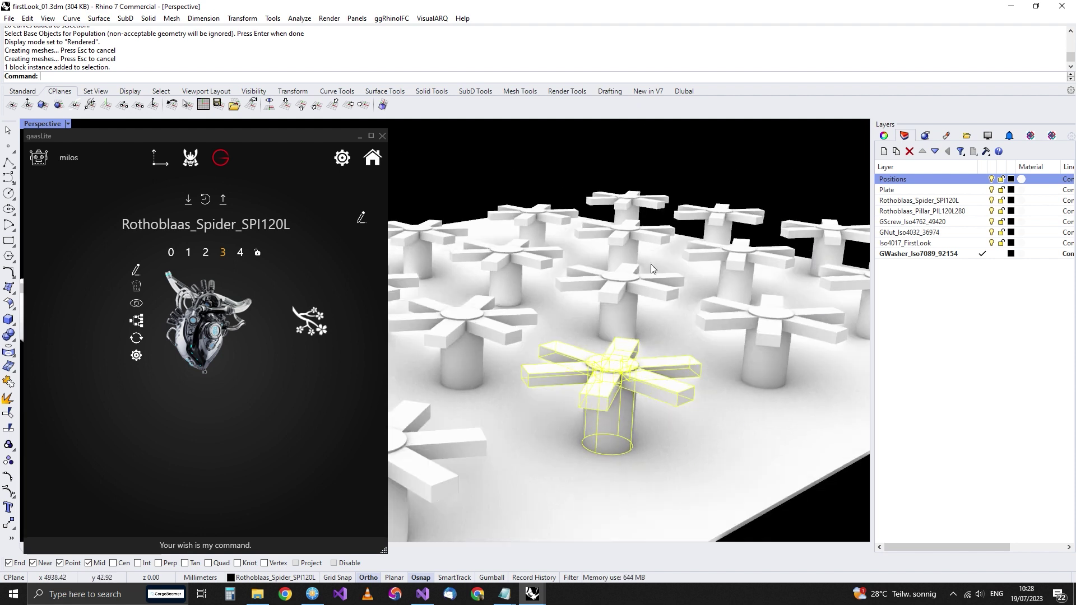
click(730, 182)
right_drag(548, 302, 568, 345)
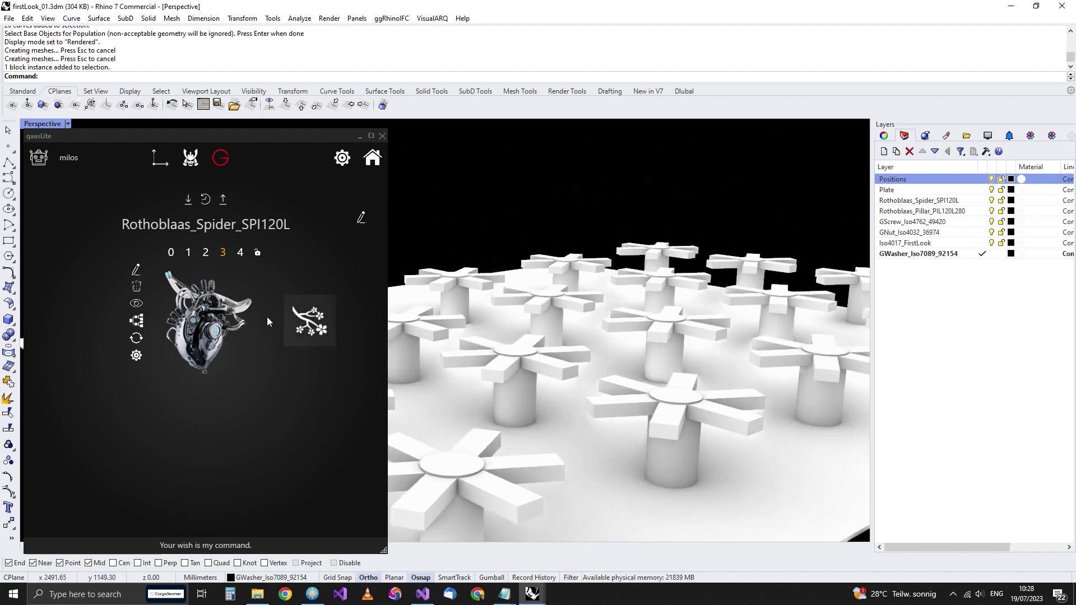
Delete the spider gaasset's block instances and base objects while keeping its block definition.
click(136, 286)
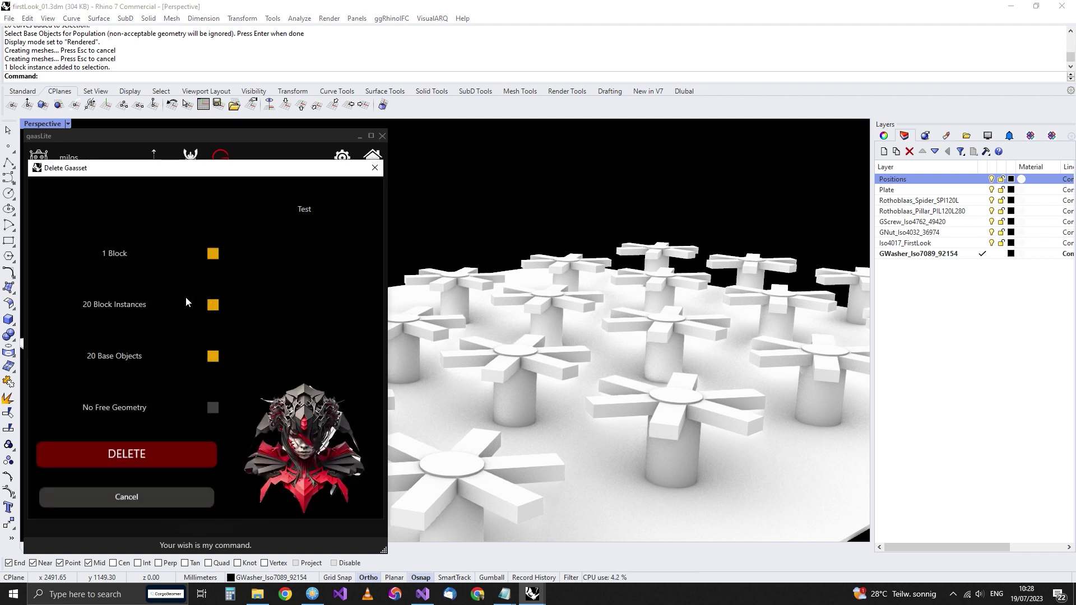
click(213, 258)
click(147, 454)
Populate the curves on the Positions layer with the Rothoblaas_Pillar_PIL120L280 gaasset and view the pillars up close.
click(220, 158)
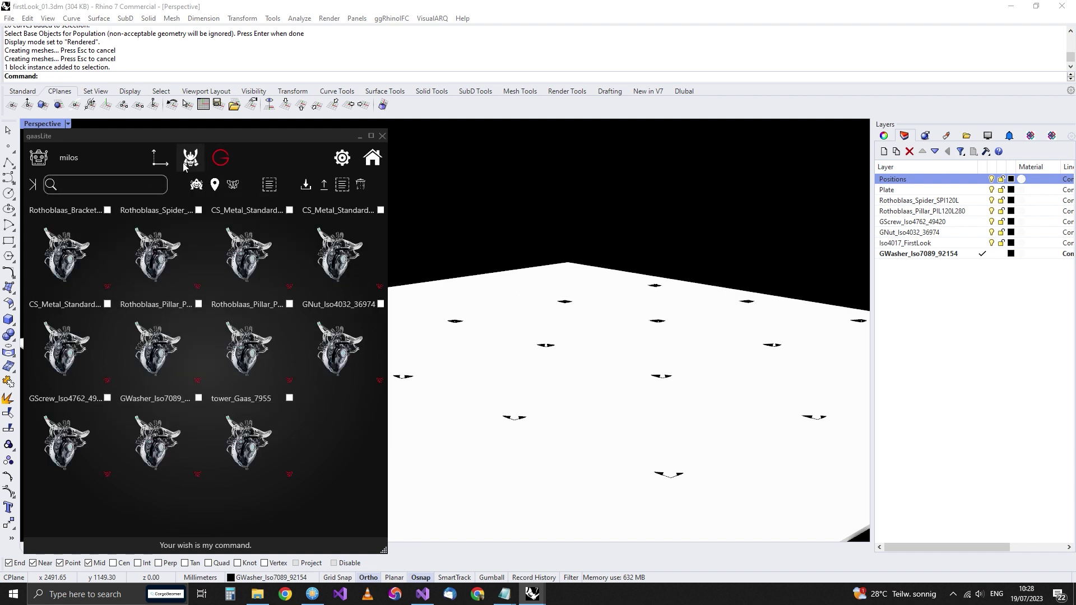
click(250, 348)
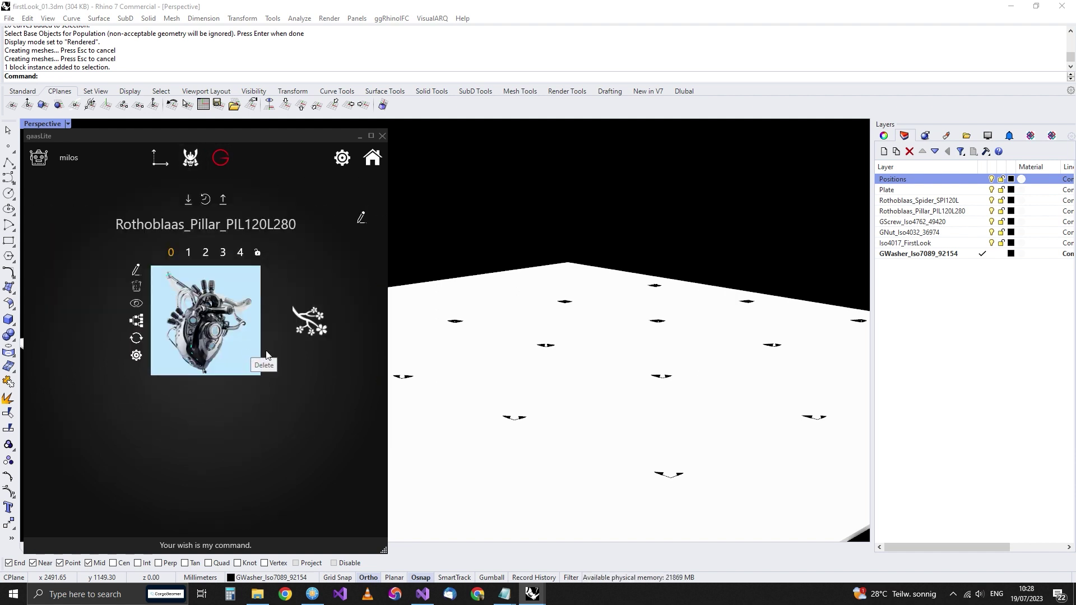
click(309, 322)
right_click(902, 179)
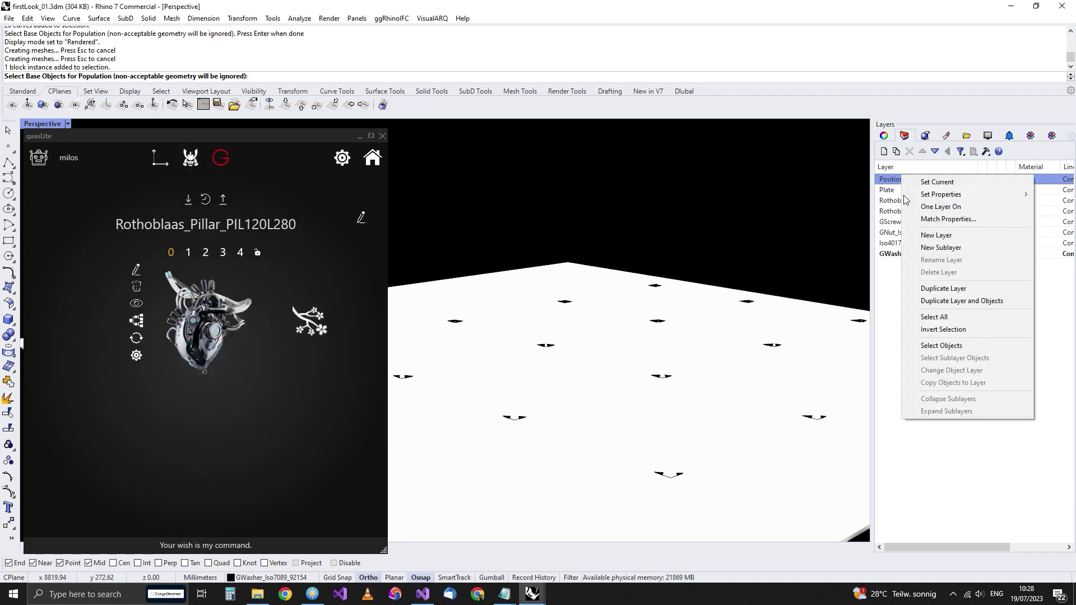
click(927, 346)
key(Return)
scroll(609, 328, up, 6)
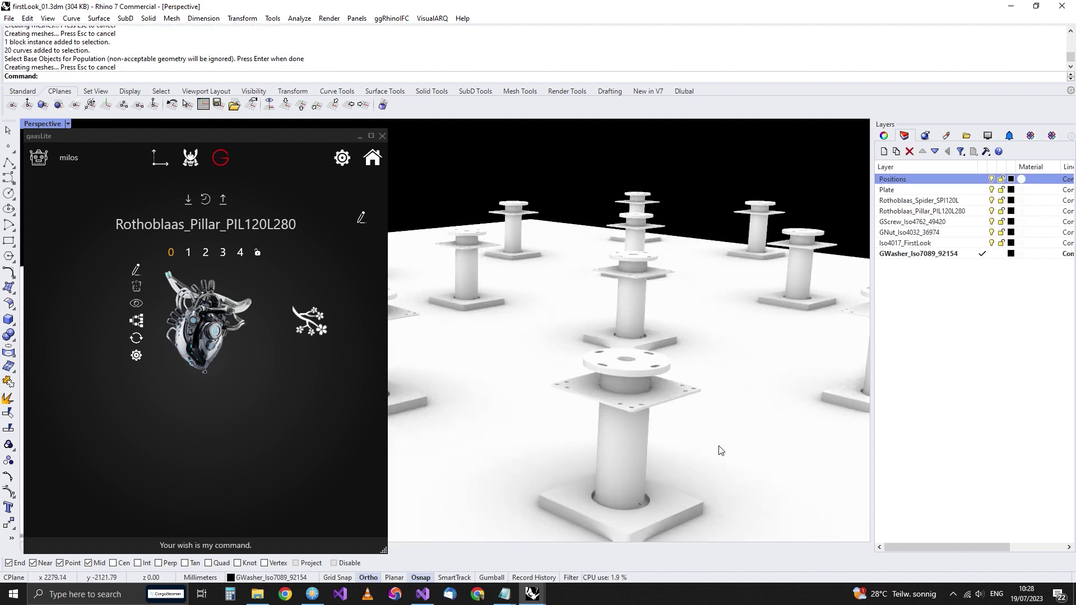
scroll(621, 352, down, 2)
scroll(620, 352, up, 3)
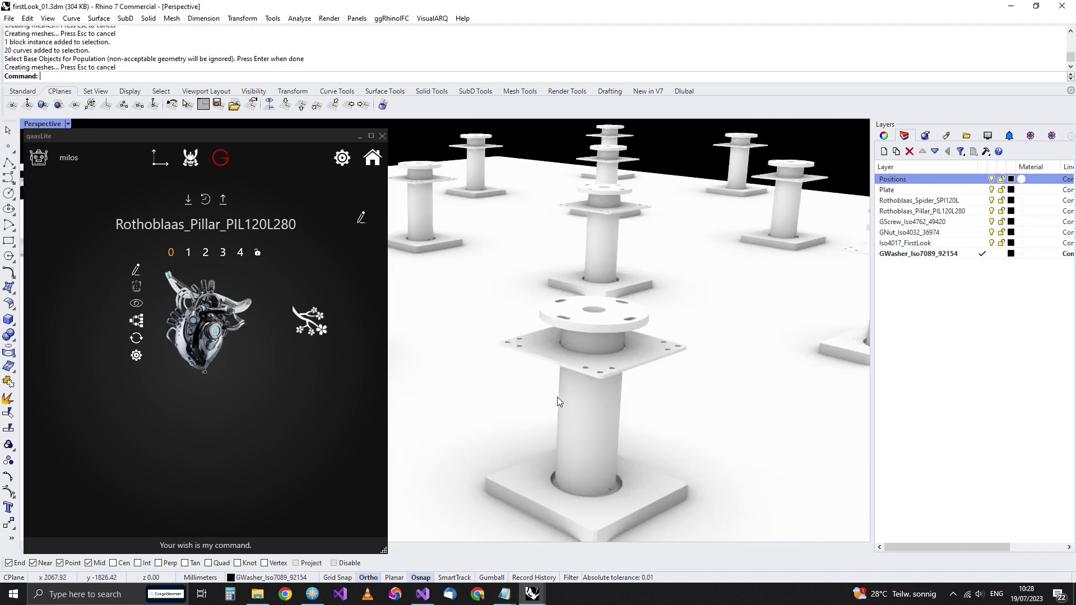
Try to regenerate the Rothoblaas_Pillar_PIL120L280 gaasset in LOD 3.
click(225, 253)
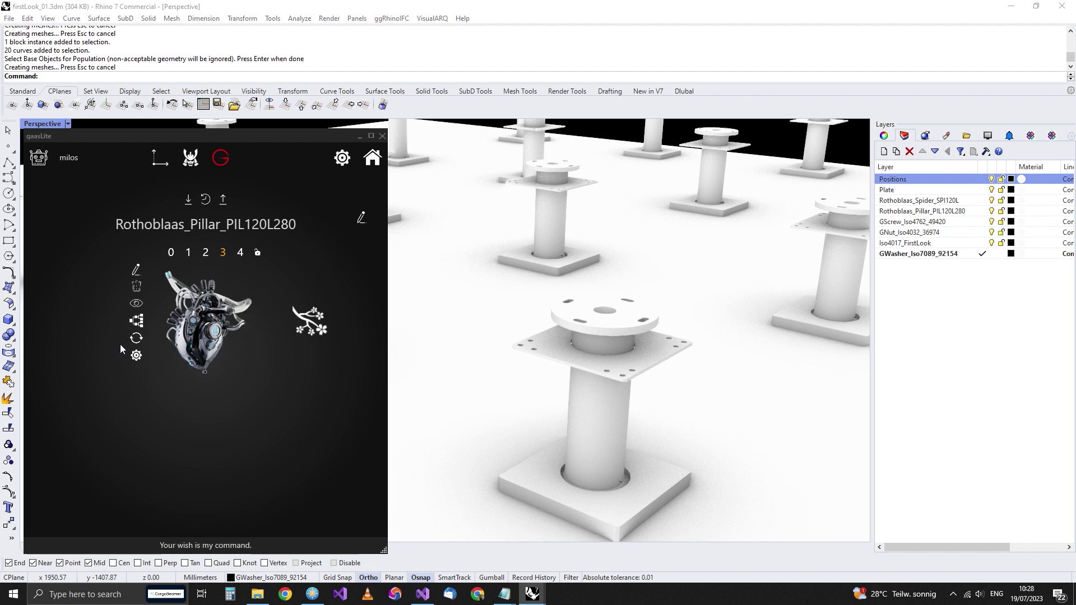
click(136, 340)
click(180, 457)
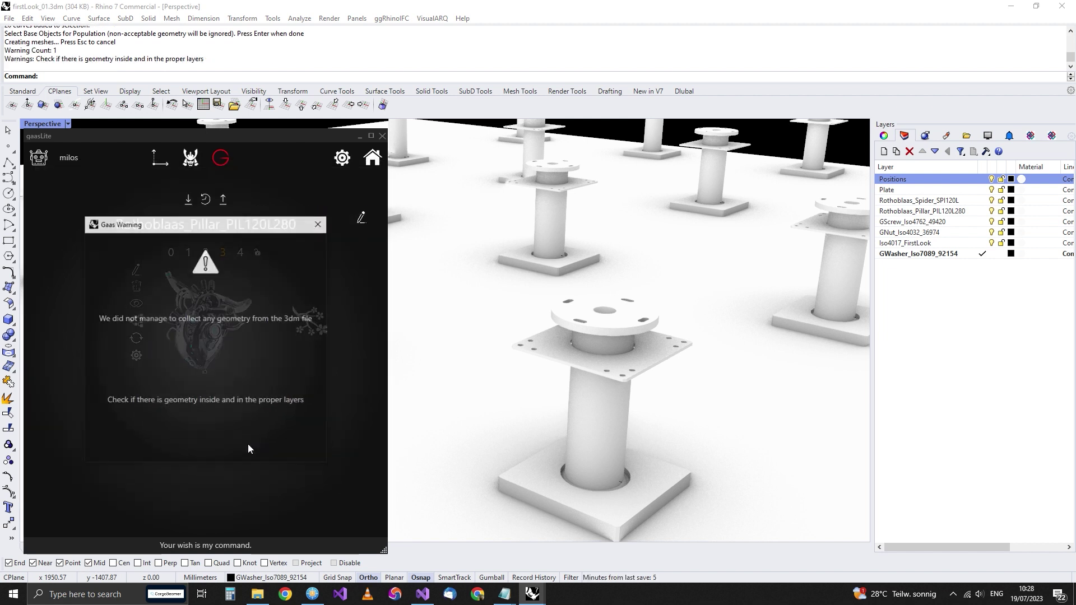
click(319, 224)
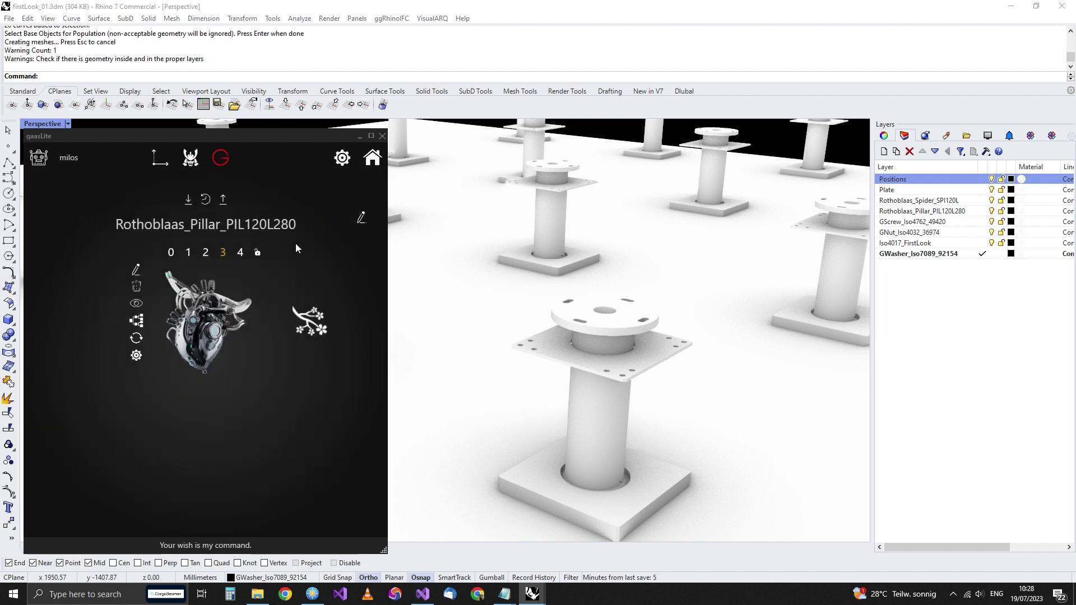
Regenerate the Rothoblaas_Pillar_PIL120L280 gaasset in LOD 1.
click(189, 253)
click(137, 340)
click(176, 448)
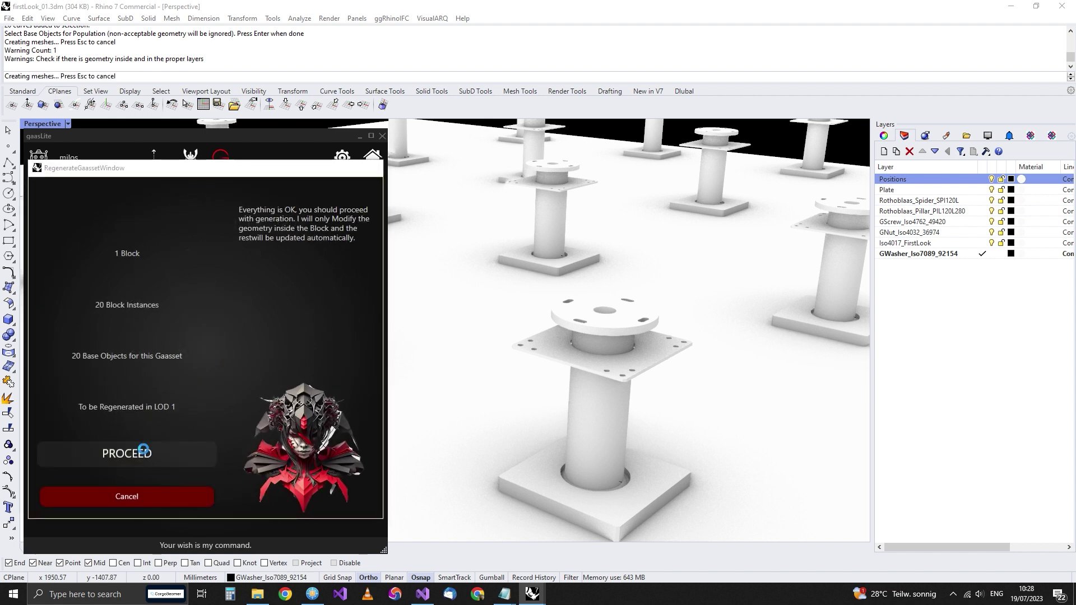
Examine the level of detail of the regenerated pillars on the plate from several angles and distances.
scroll(617, 337, up, 2)
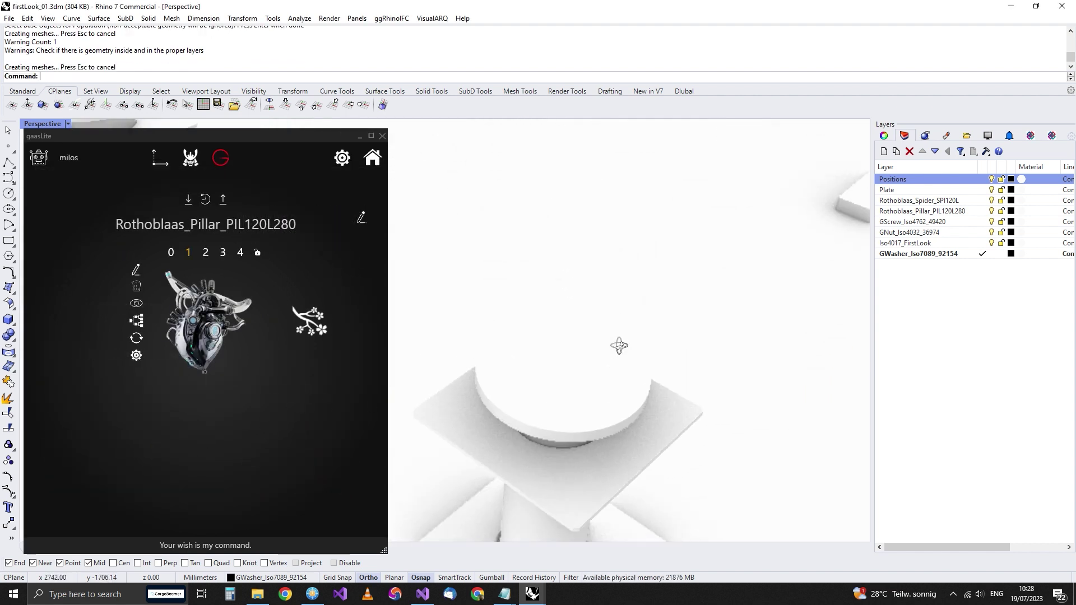
scroll(628, 314, down, 6)
scroll(632, 308, up, 5)
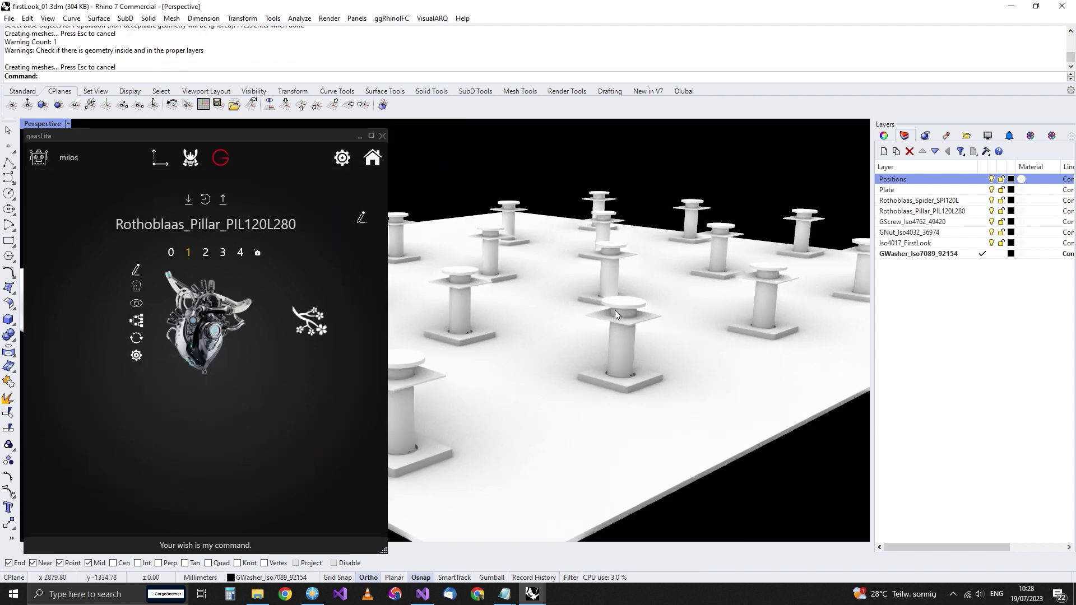
scroll(650, 348, down, 5)
scroll(630, 370, up, 5)
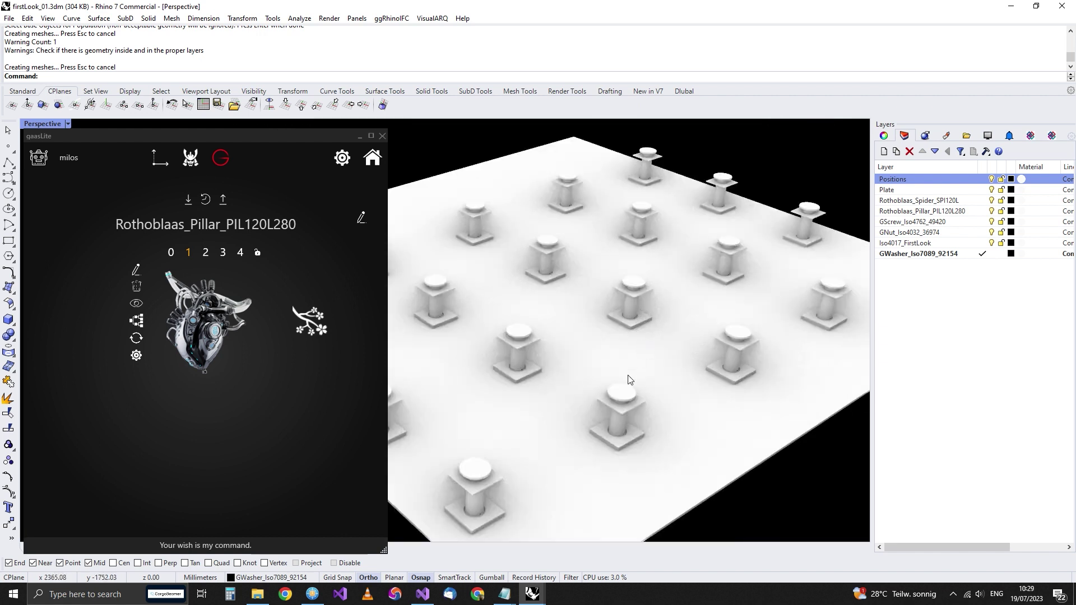
scroll(637, 384, up, 3)
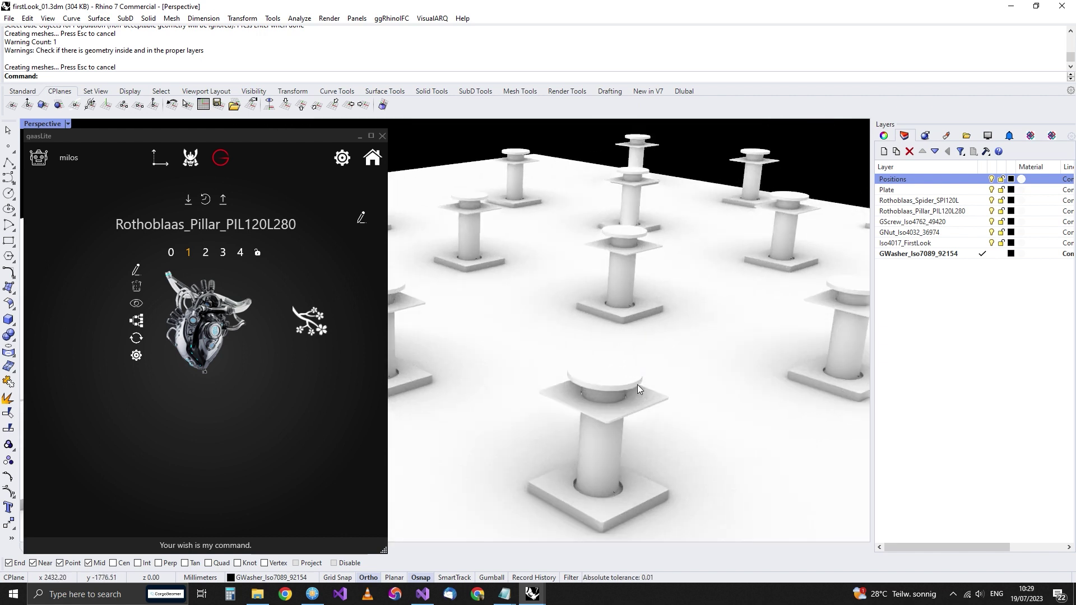
scroll(637, 384, down, 2)
scroll(515, 409, up, 4)
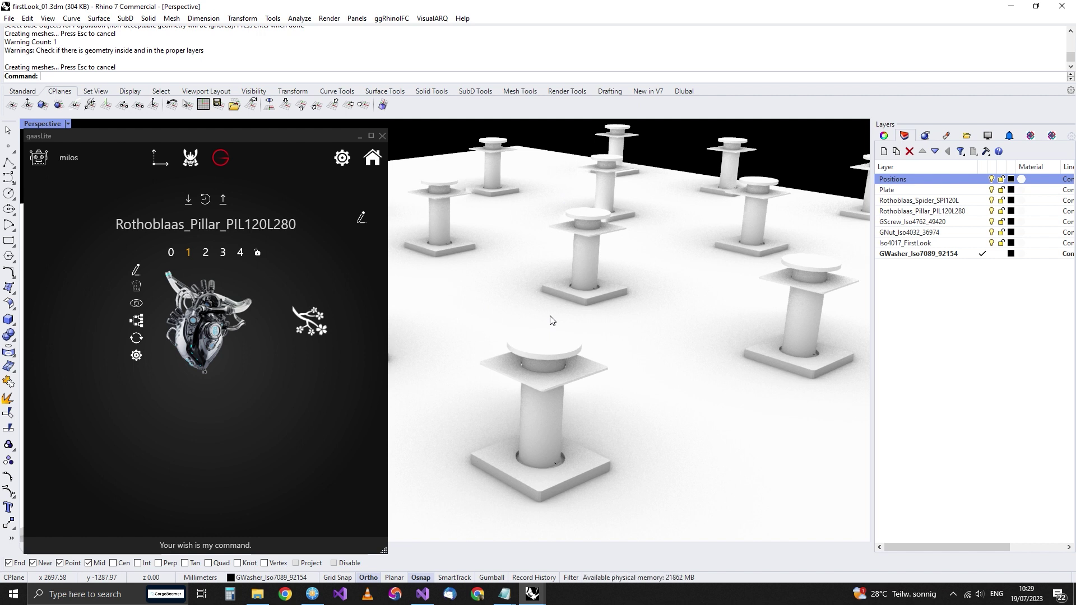
right_drag(552, 321, 468, 432)
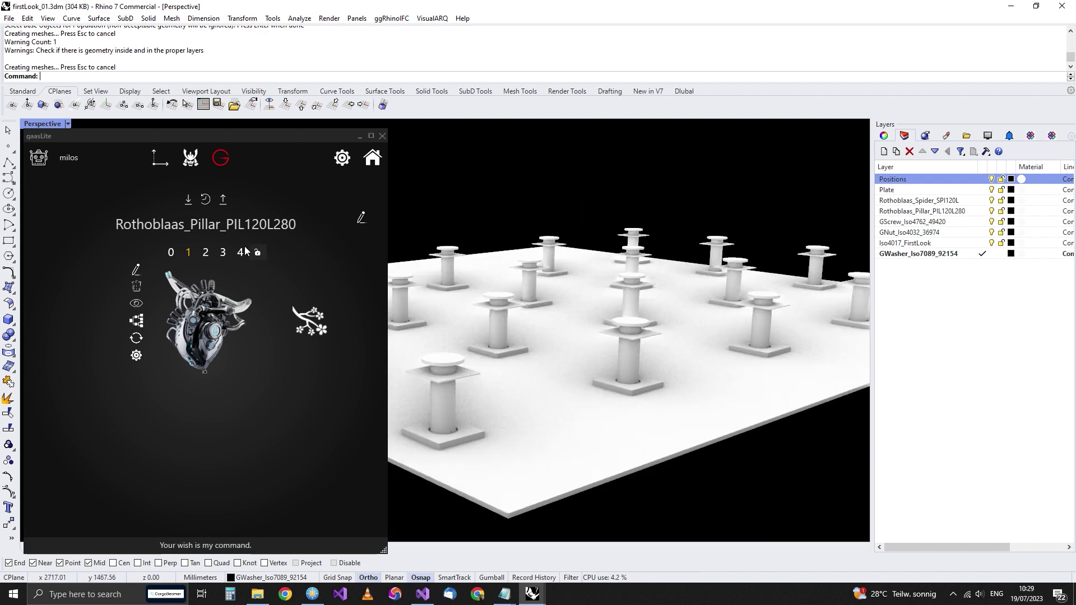
Delete the pillar gaasset's block instances and base objects, leaving its block definition out of the deletion.
click(139, 287)
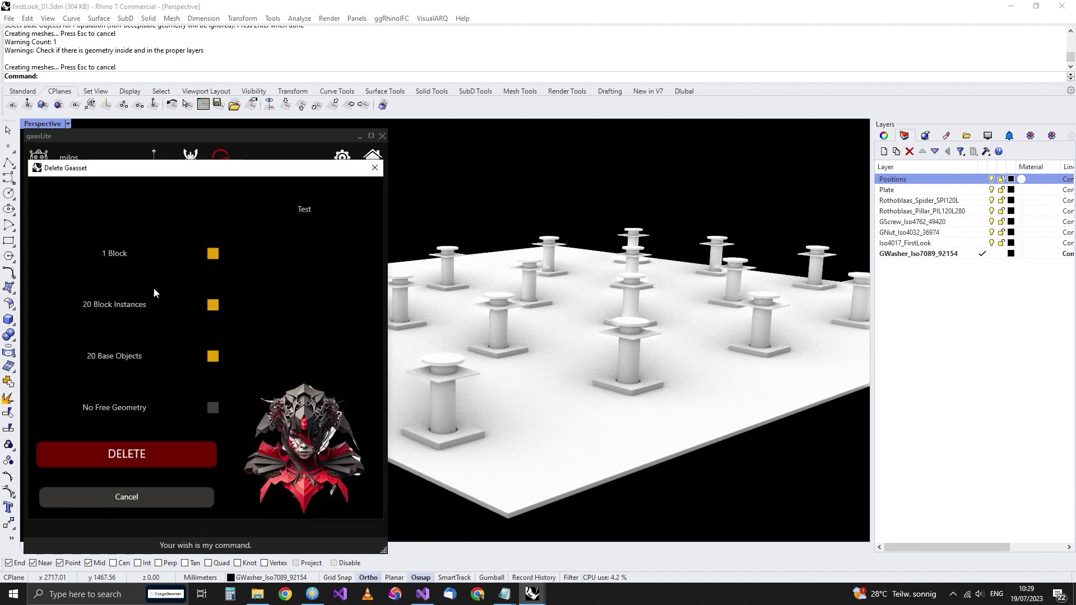
click(213, 254)
click(157, 451)
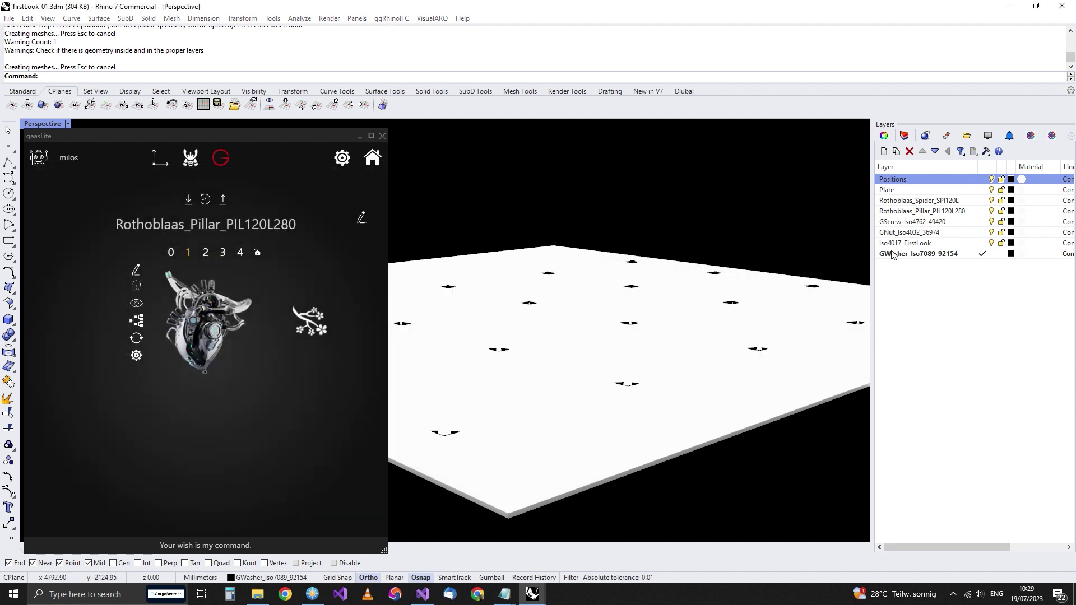
Set the Perspective viewport to Wireframe display mode and show the list of available gaassets.
right_drag(552, 279, 558, 313)
key(ctrl+alt+w)
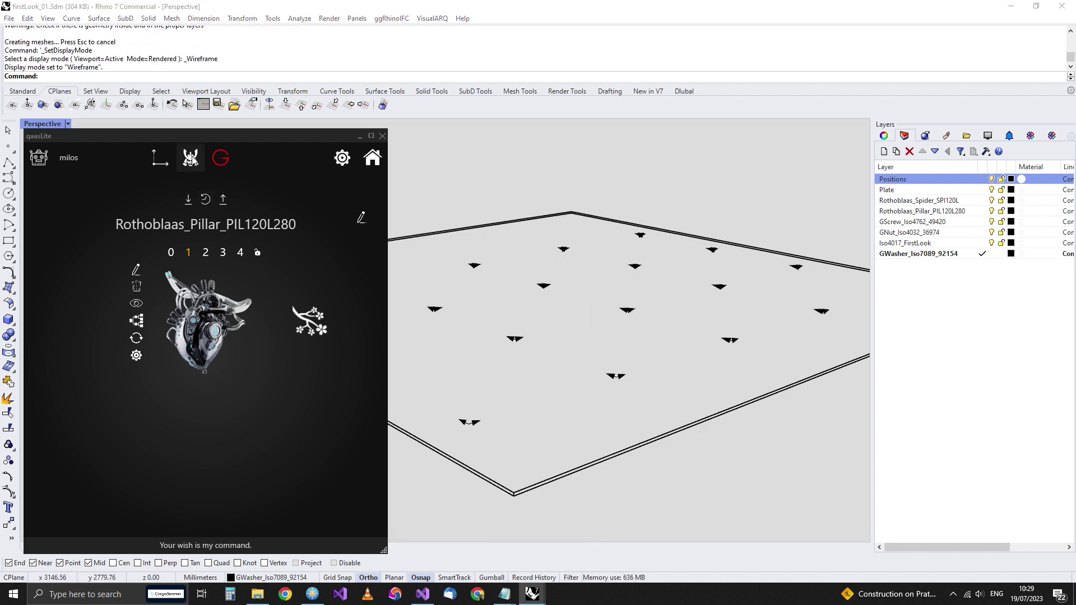
click(220, 159)
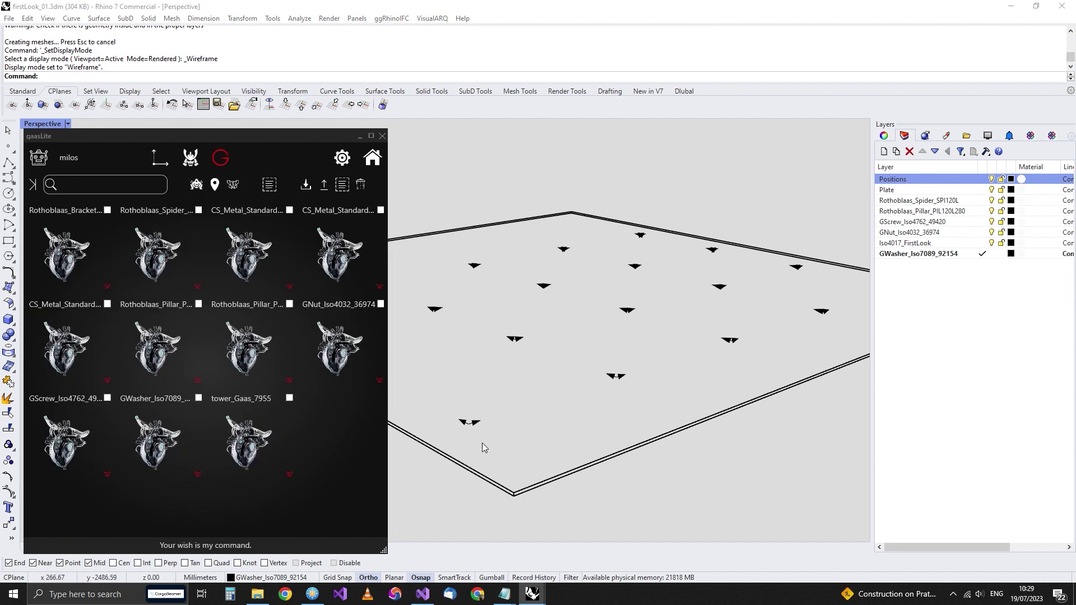
right_drag(482, 438, 504, 402)
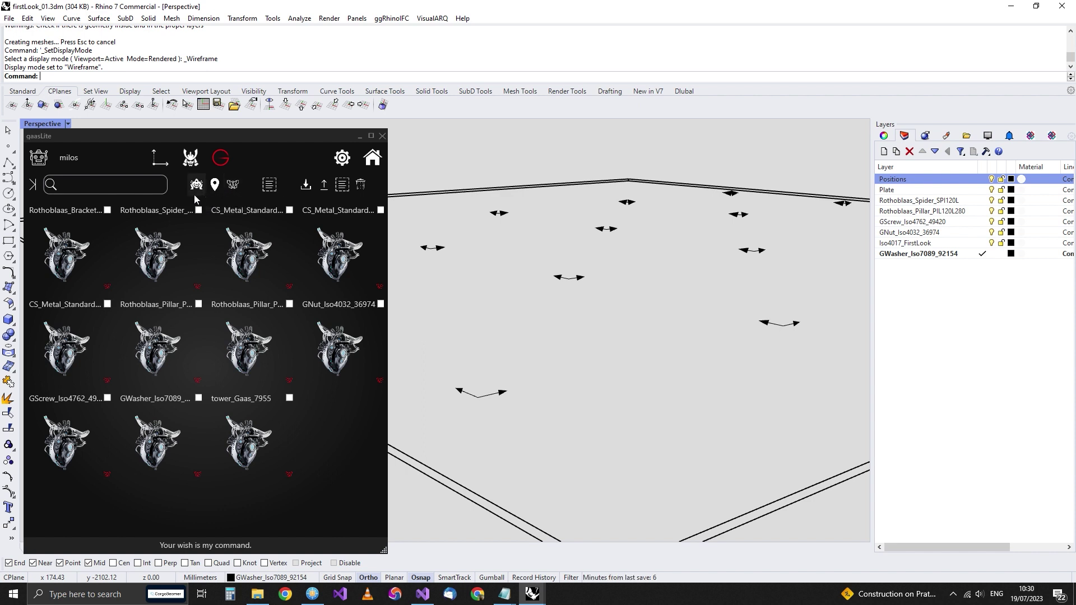
Create a new gaasset from the GScrew_Iso4017 samurai.
click(236, 189)
click(261, 353)
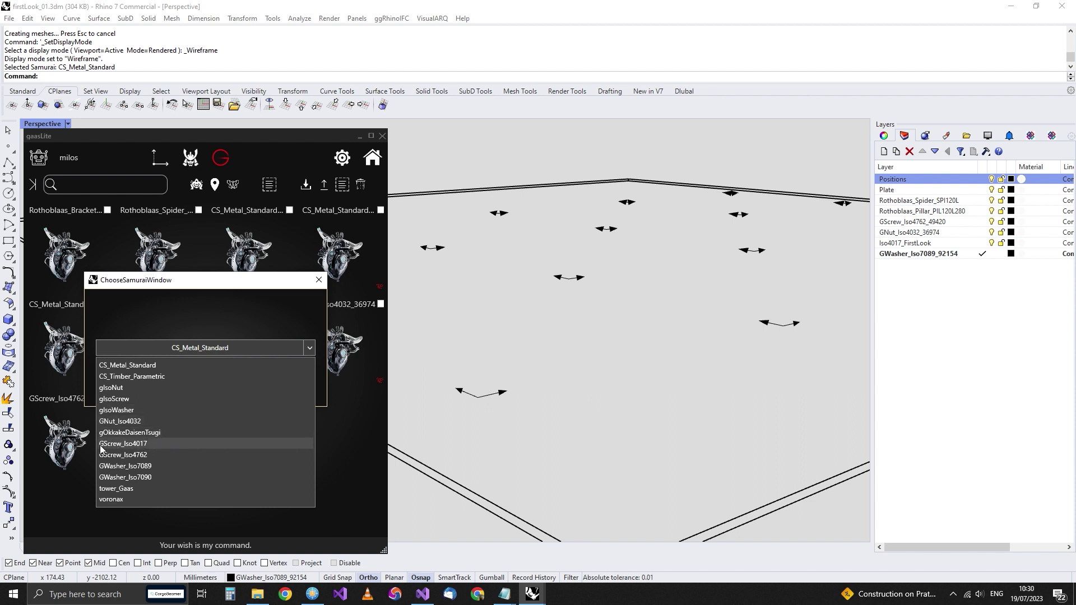
click(144, 444)
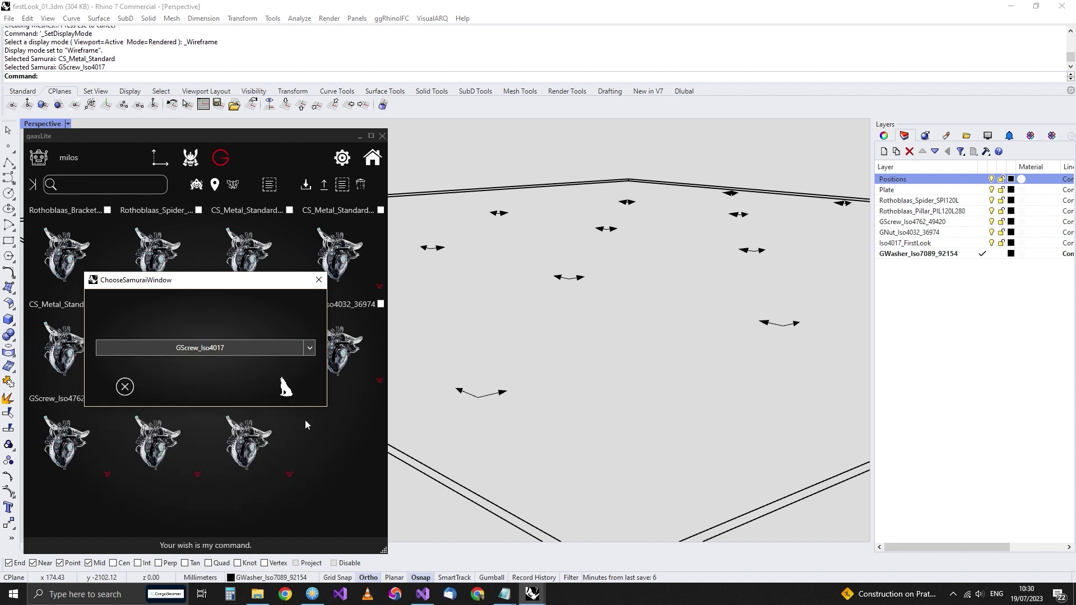
click(288, 391)
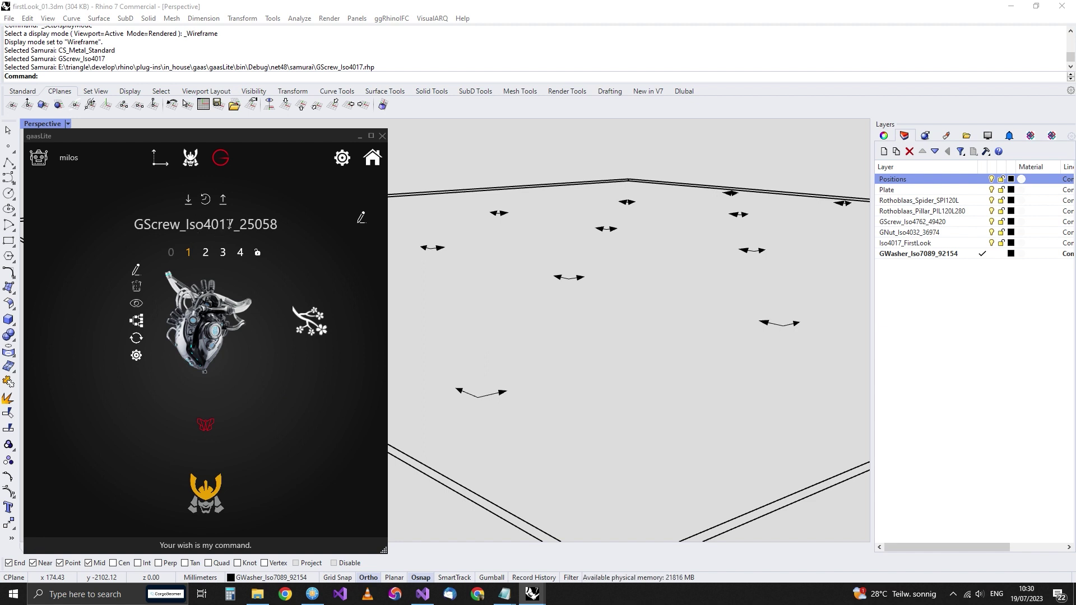
Rename the new screw gaasset as Iso4017_FirstLook.
click(361, 219)
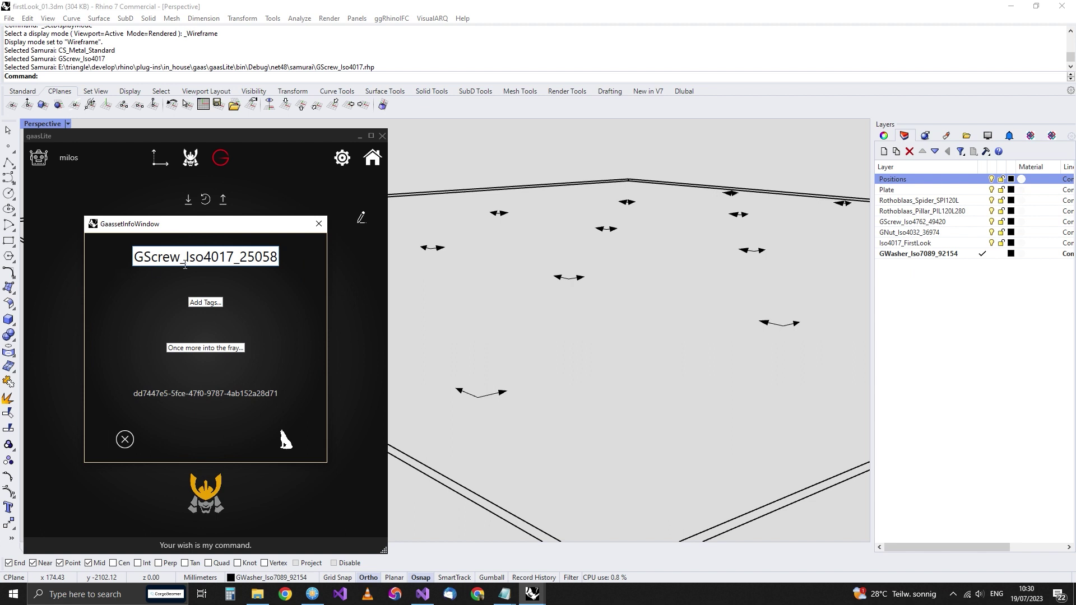
drag(185, 264, 66, 263)
key(BackSpace)
drag(216, 256, 254, 257)
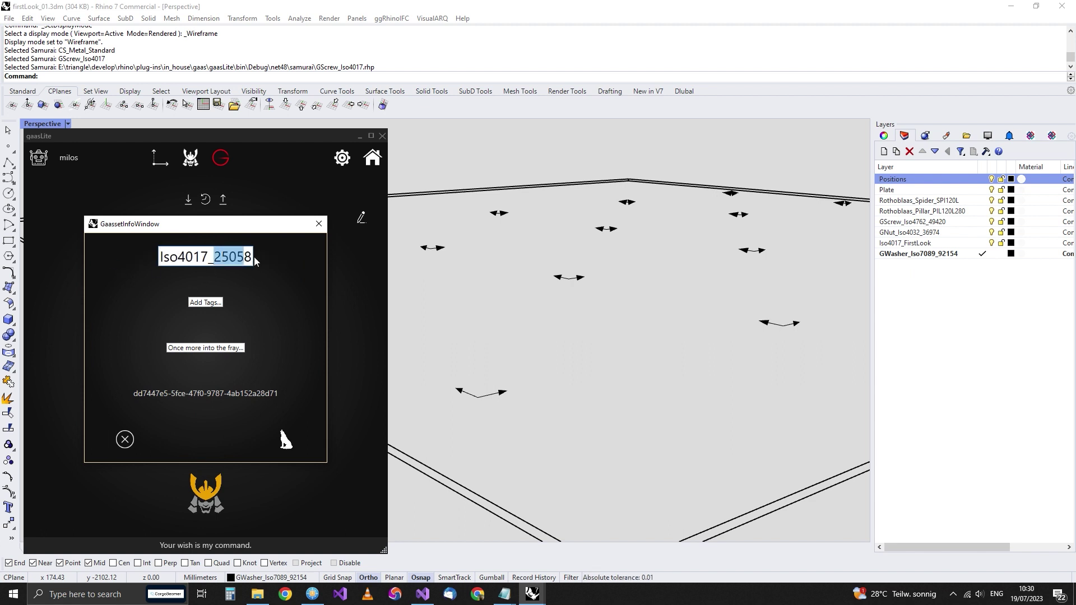
text(FirstLook)
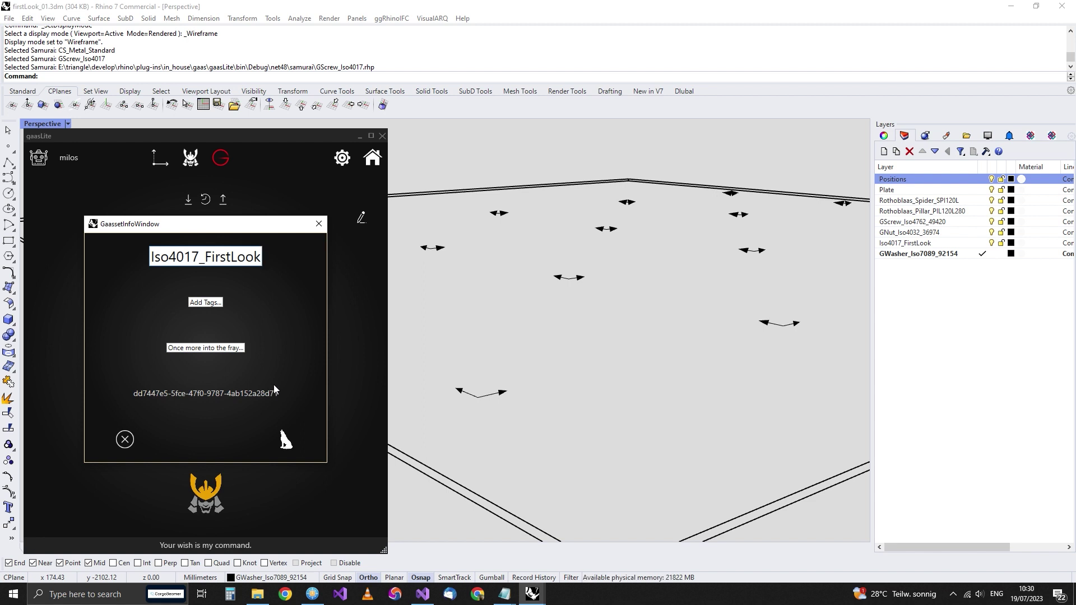
click(285, 444)
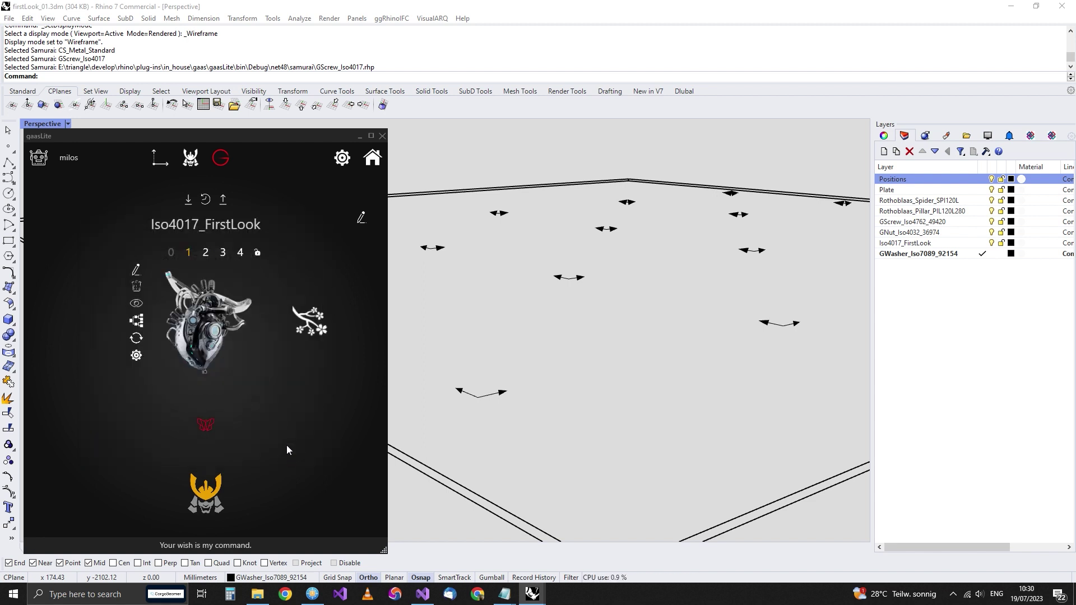
Flip the curves on the Positions layer and populate them with the Iso4017_FirstLook gaasset.
scroll(653, 342, down, 4)
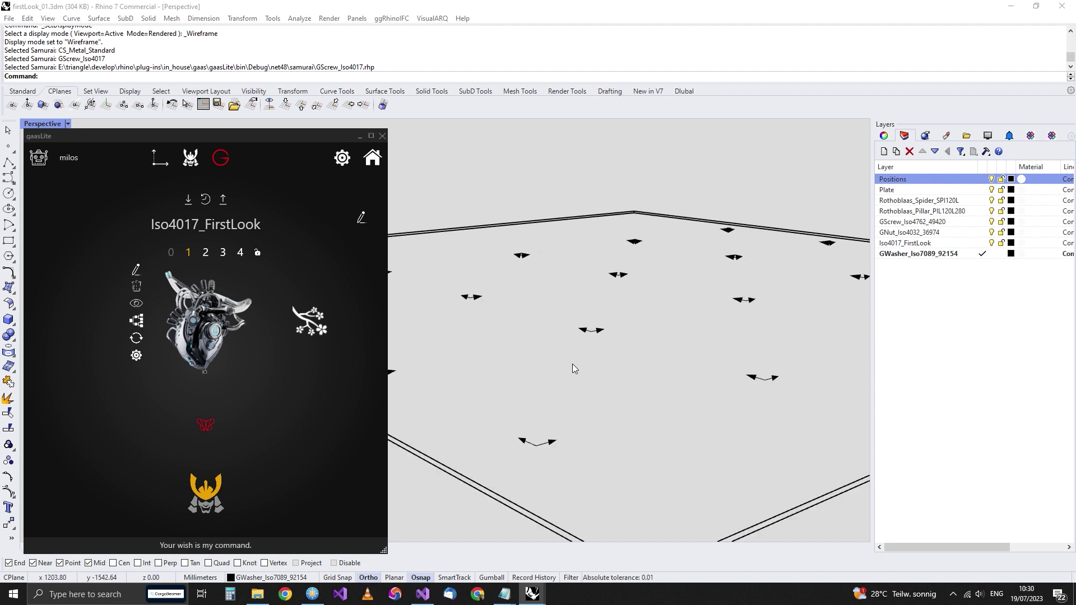
scroll(573, 365, up, 1)
scroll(536, 330, down, 2)
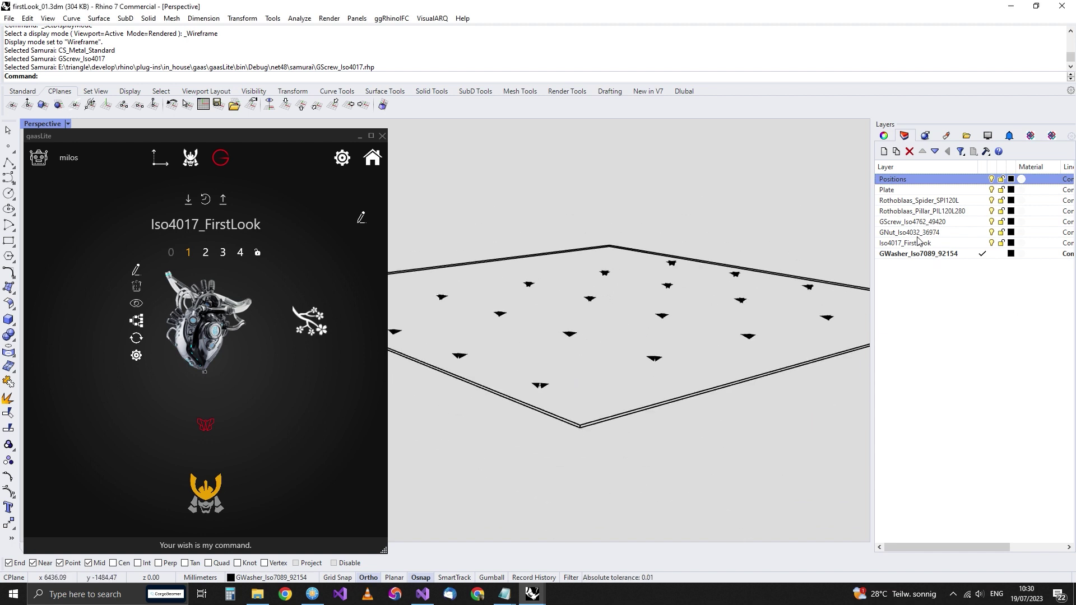
scroll(552, 314, up, 2)
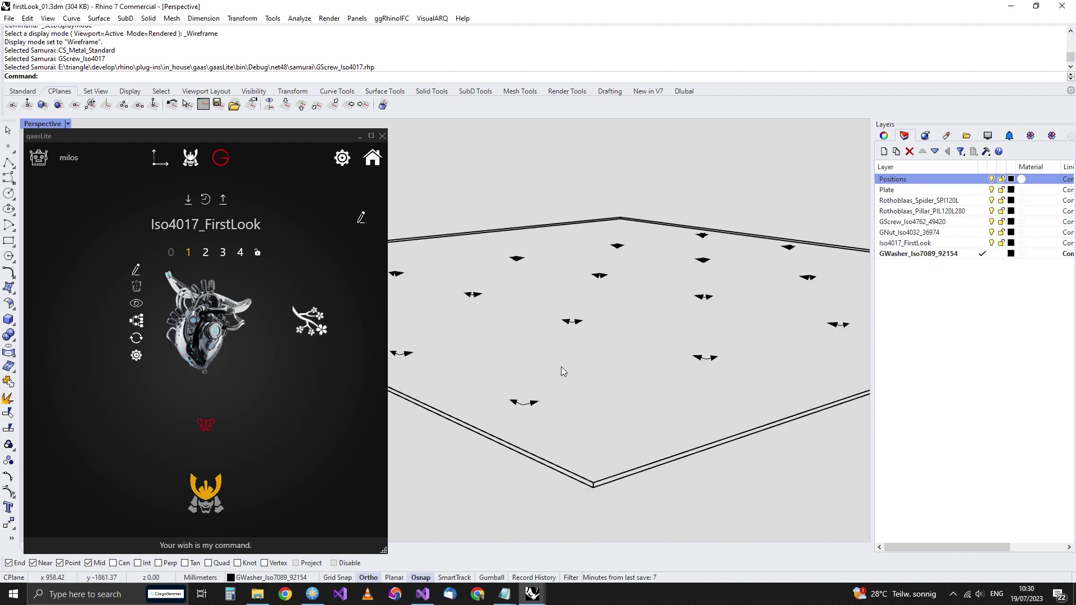
right_click(895, 185)
click(925, 354)
key(Return)
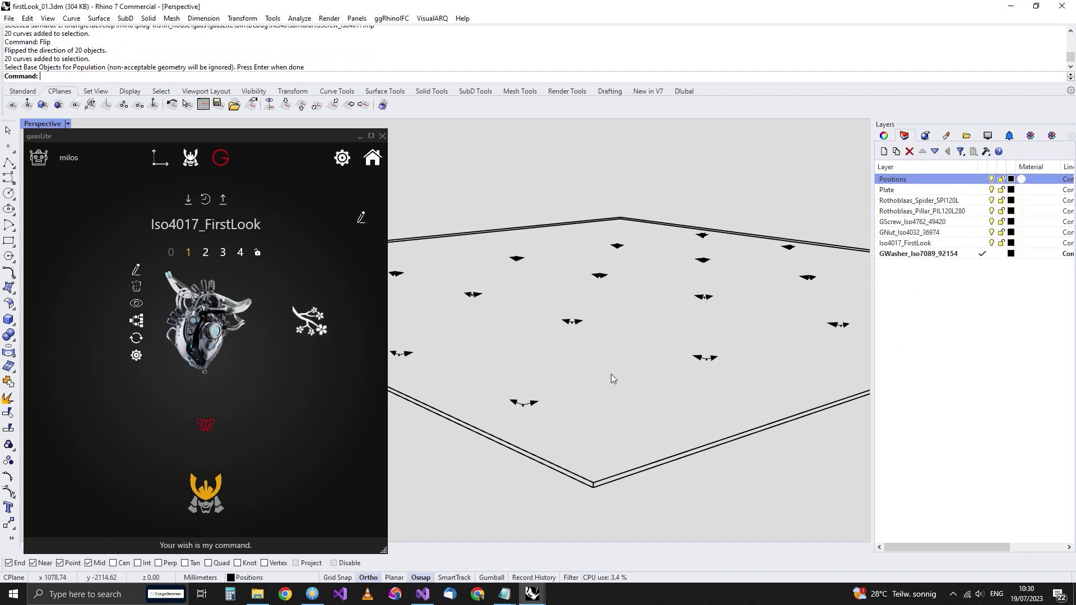
Select the screw instance at the nearest position curve and set the Perspective viewport to Shaded display mode.
scroll(522, 415, up, 5)
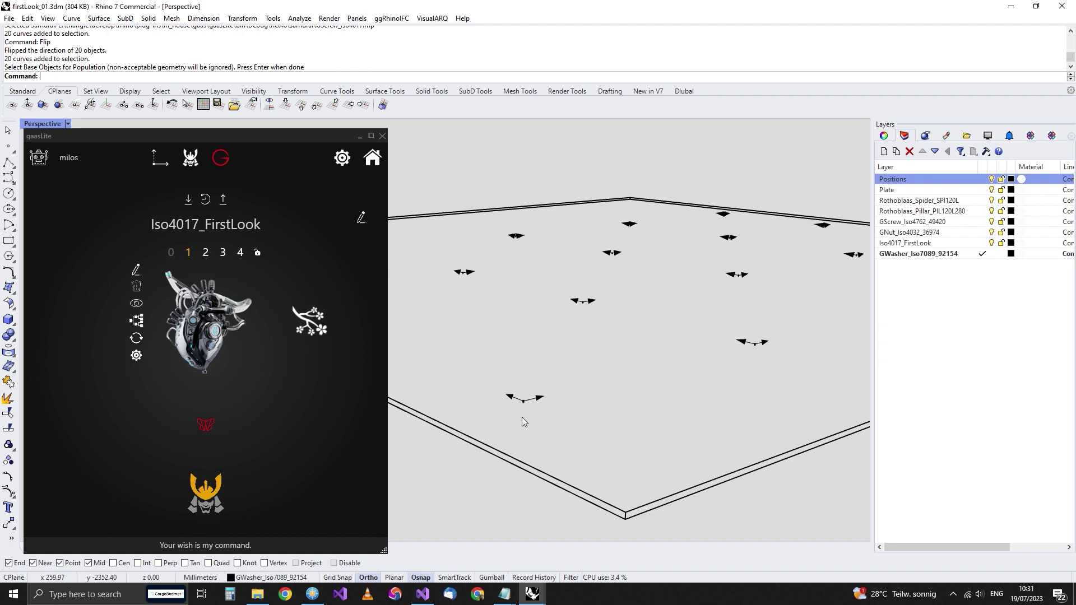
scroll(524, 393, up, 2)
click(521, 385)
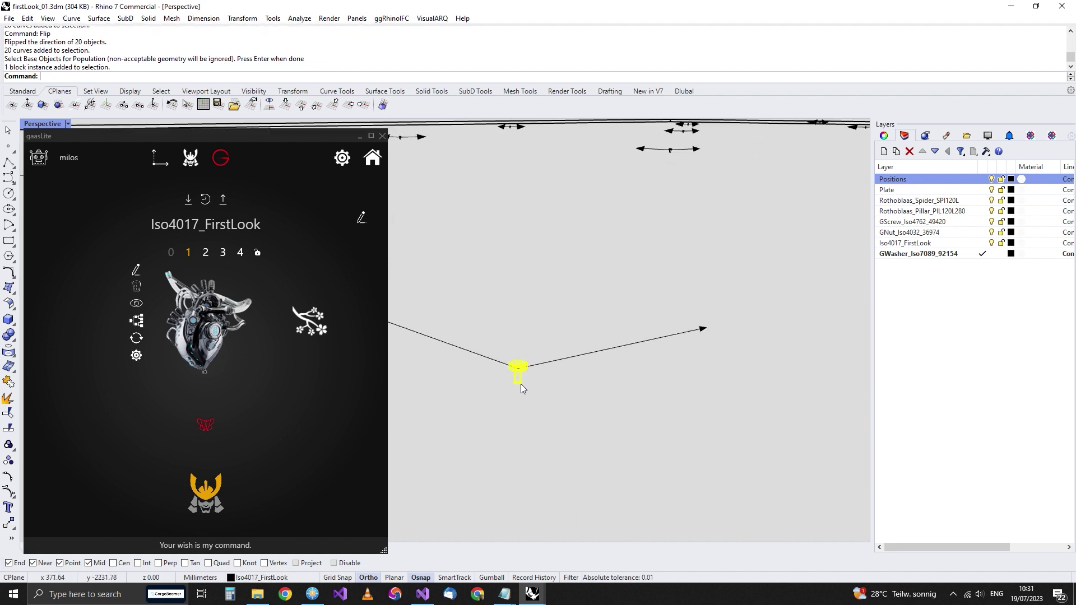
key(Return)
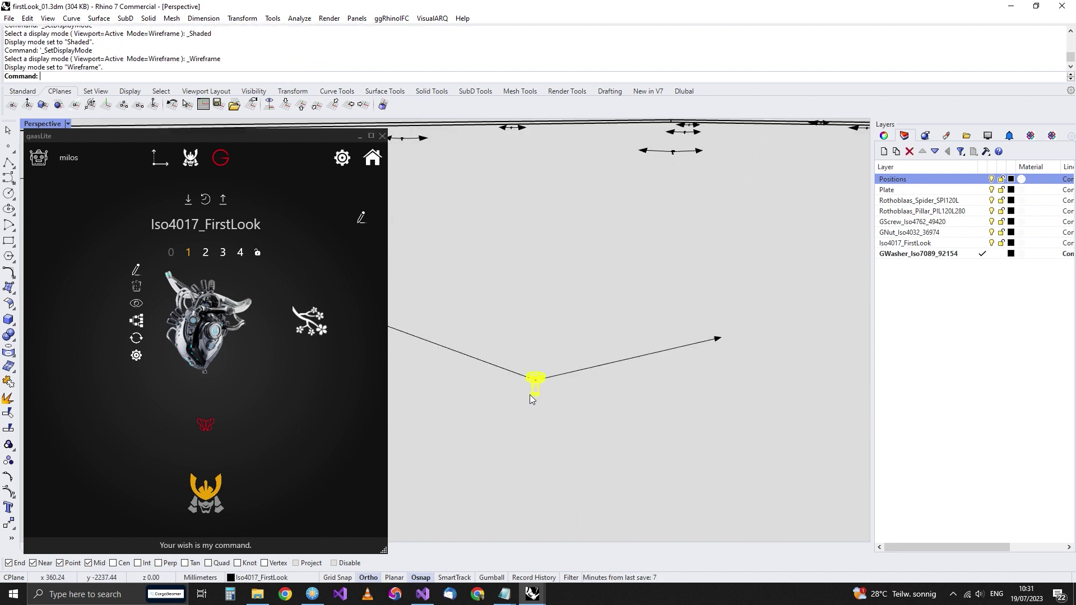
click(536, 391)
key(ctrl+alt+s)
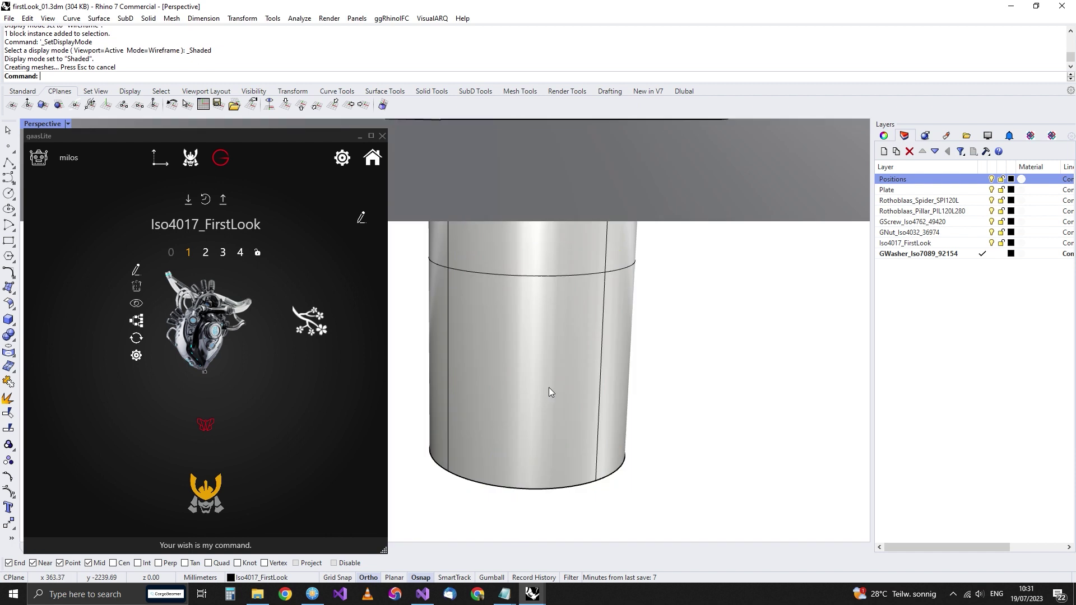
Hide the plate so that only the screws and position curves are displayed.
click(991, 191)
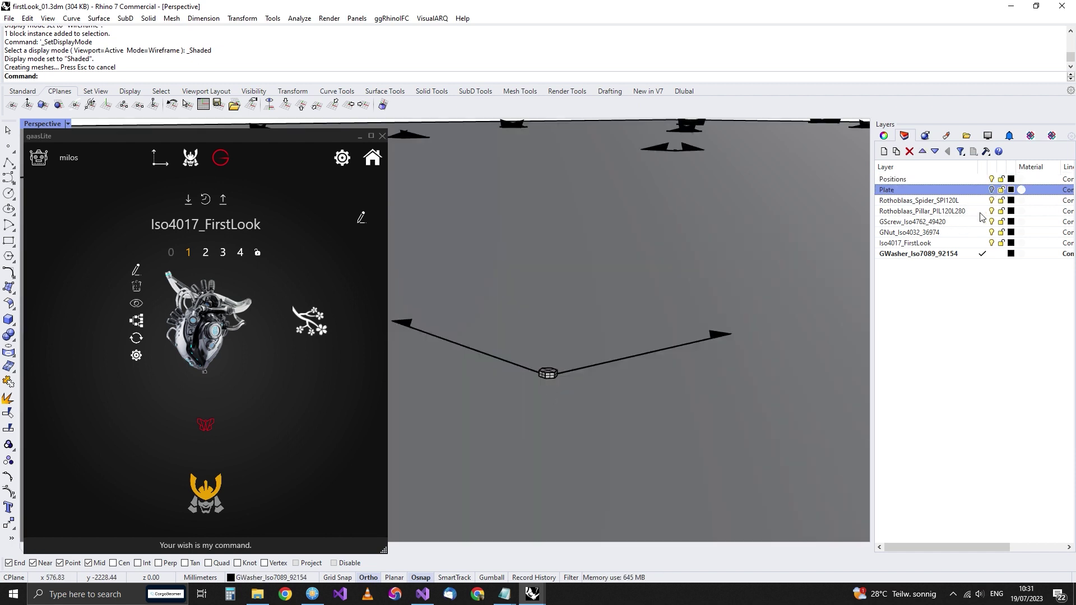
click(642, 411)
key(ctrl+h)
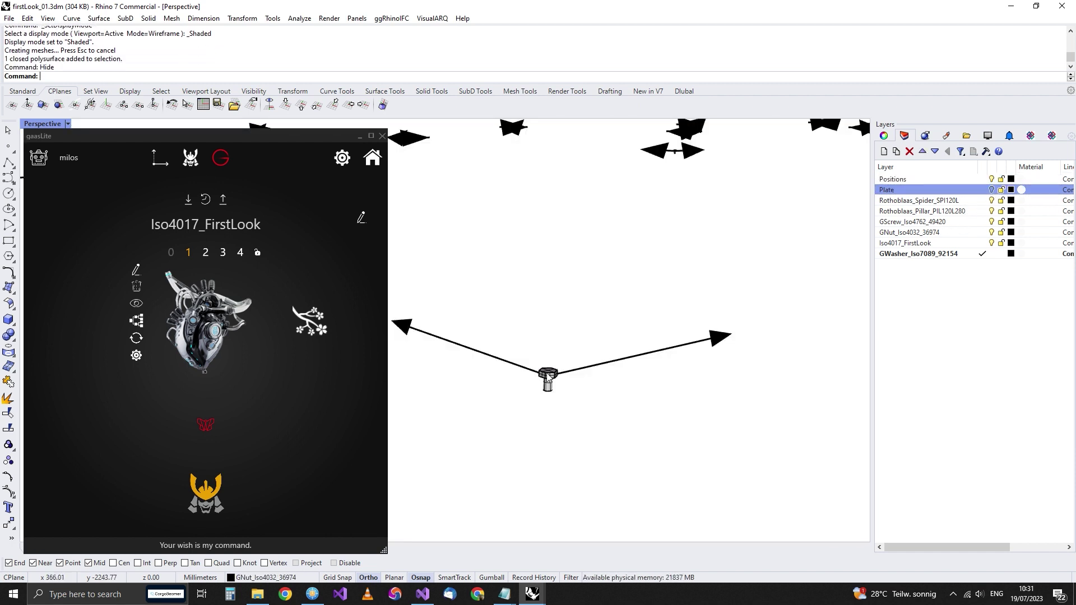
Zoom to the nearest screw instance and examine its head and shank from close up.
click(551, 383)
text(ZS)
key(Return)
key(Escape)
scroll(637, 396, down, 3)
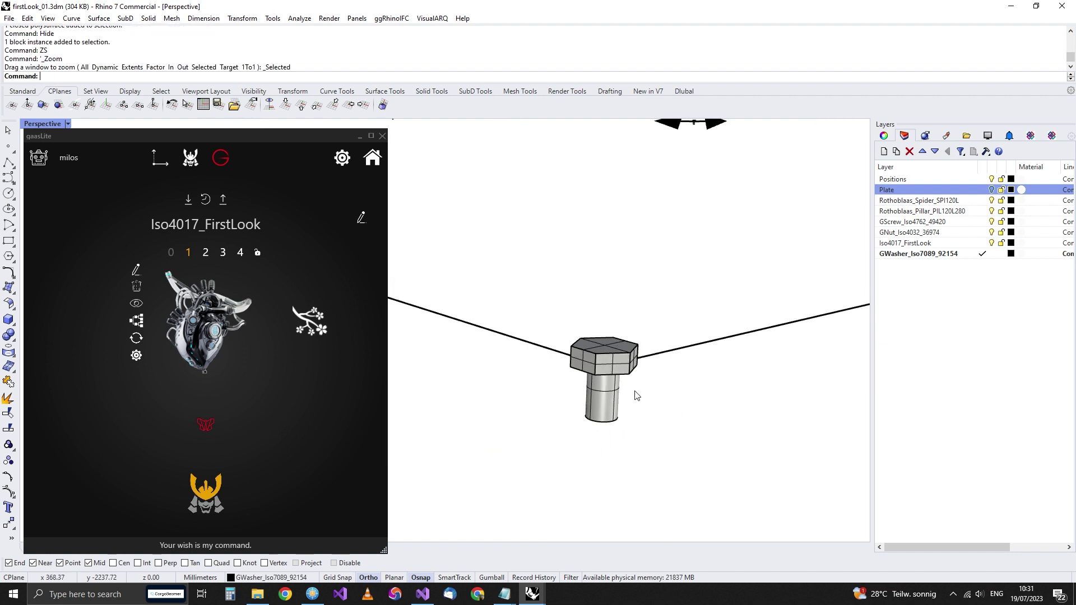
scroll(616, 374, up, 2)
right_drag(616, 375, 586, 329)
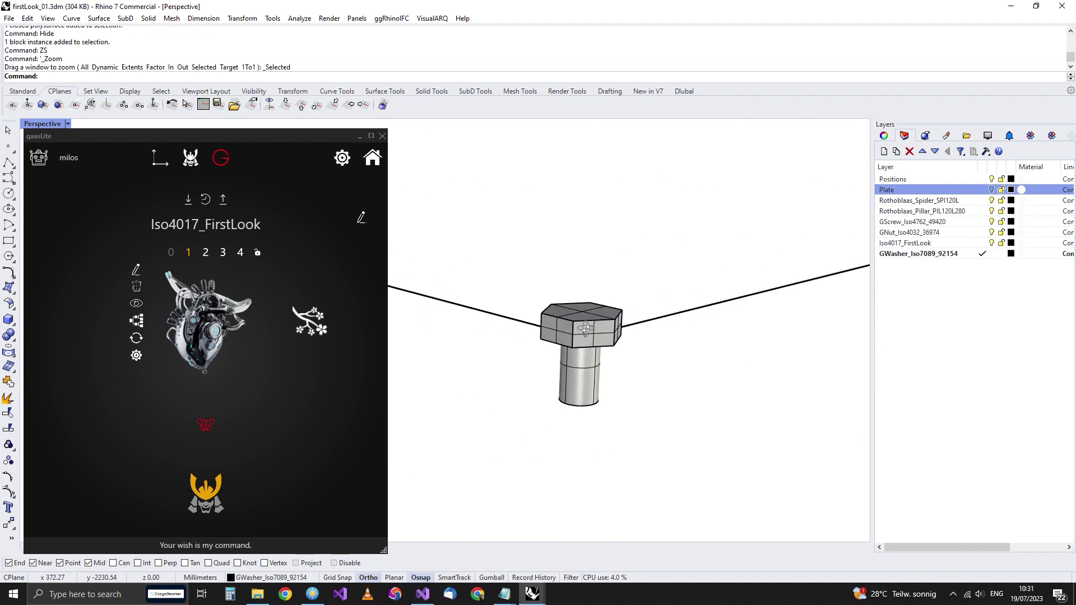
Set the Iso4017_FirstLook gaasset's M parameter to 16 and its L parameter to 100.
click(199, 423)
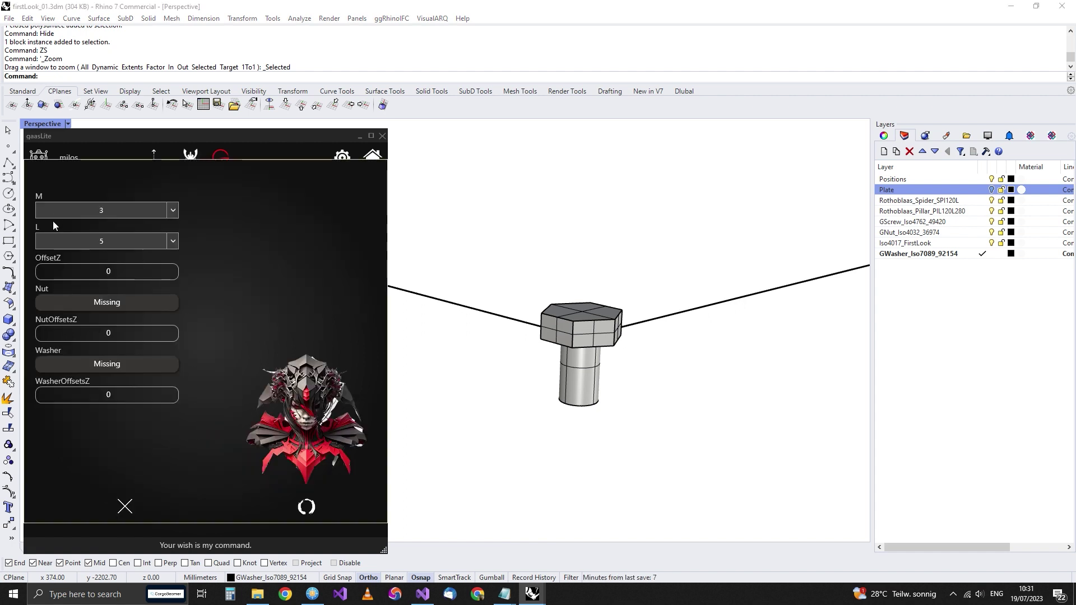
click(159, 210)
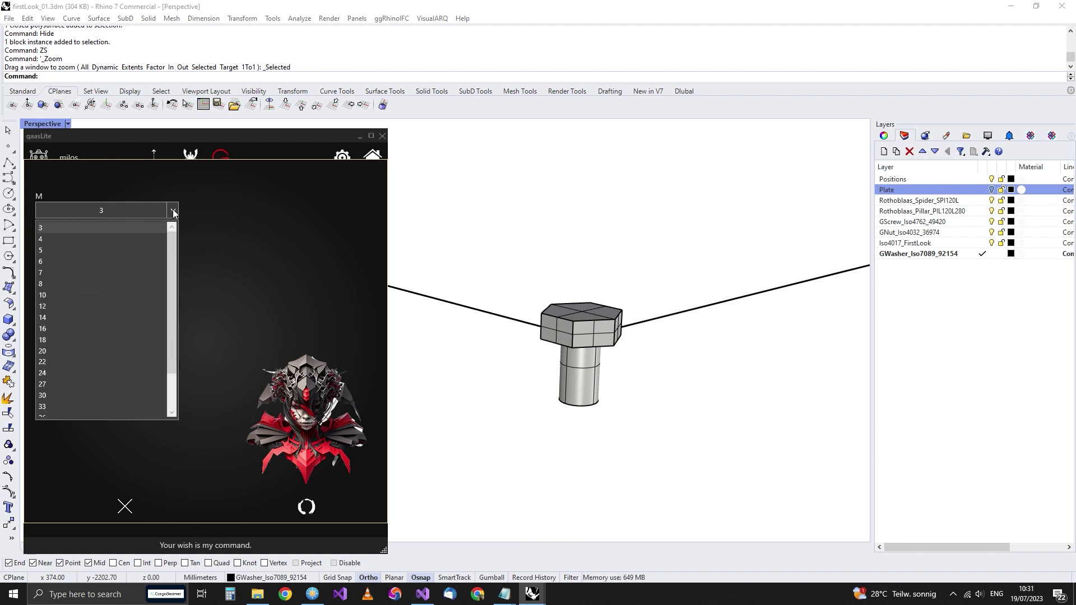
click(54, 328)
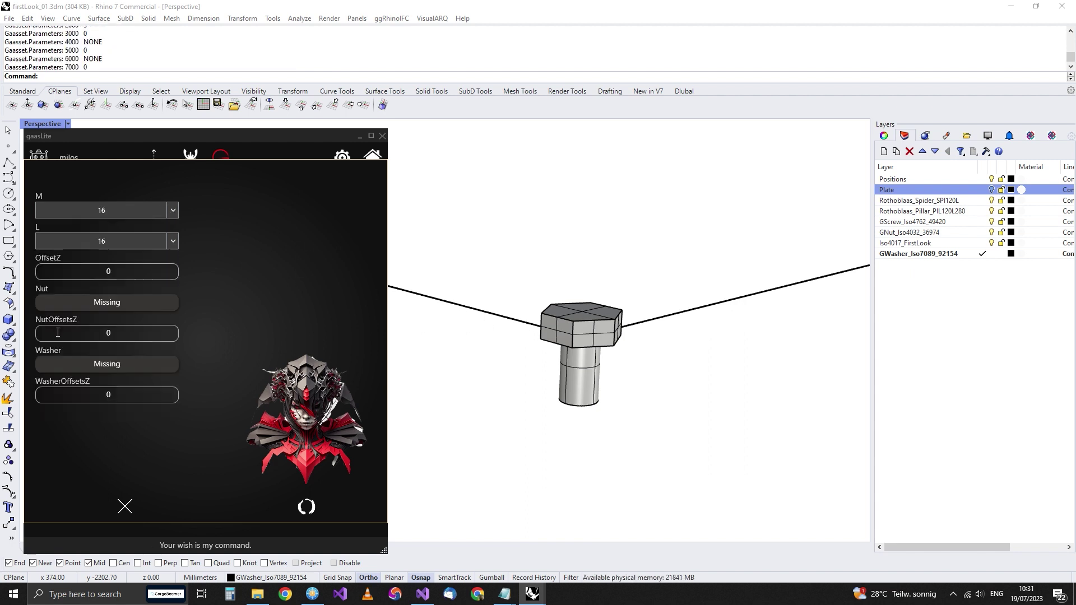
click(168, 241)
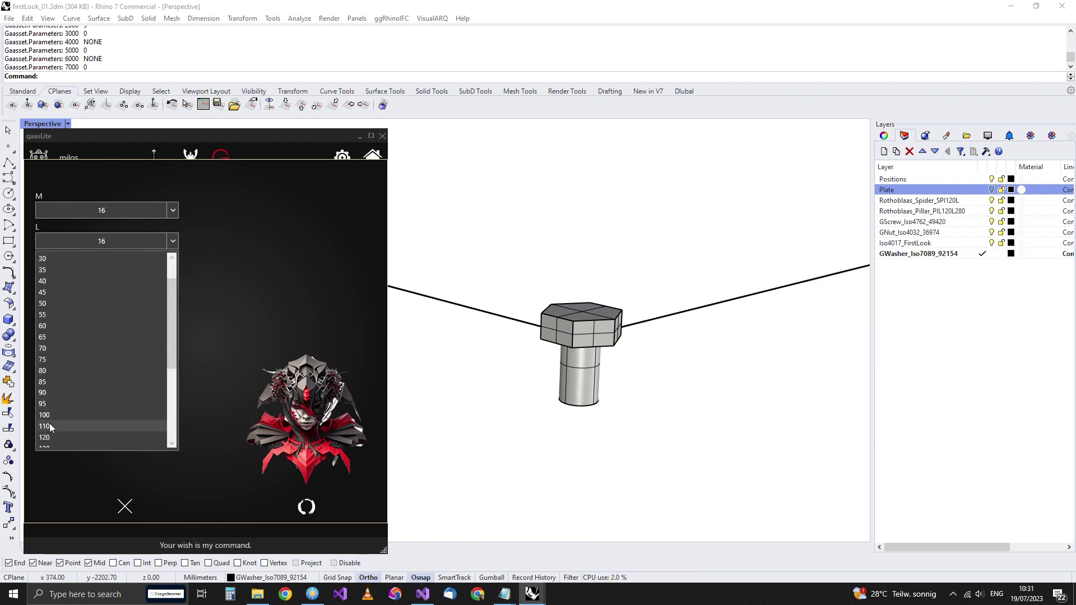
click(56, 412)
click(309, 507)
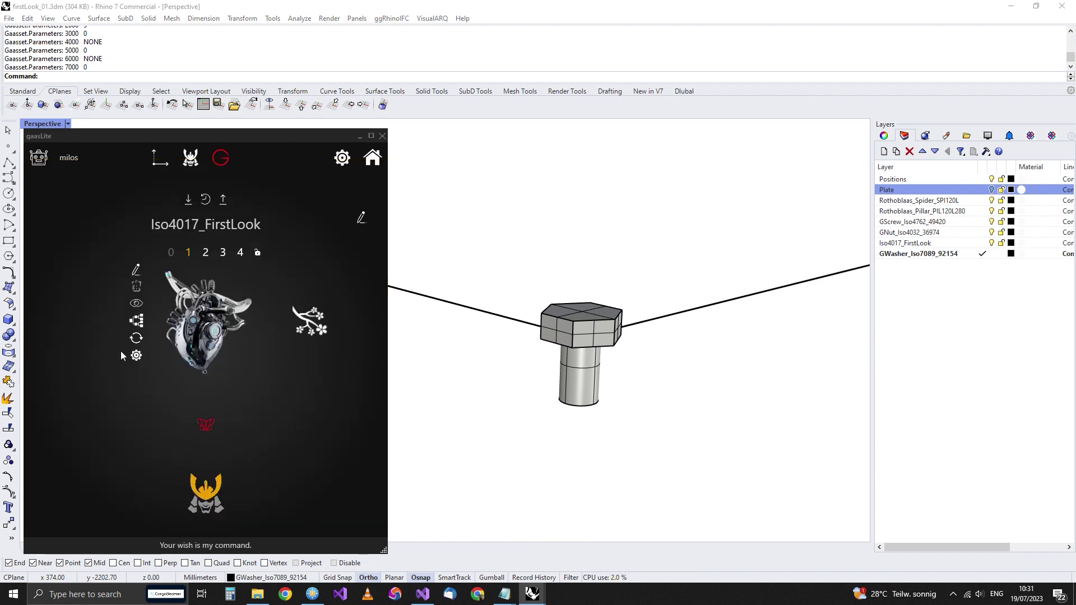
Regenerate the Iso4017_FirstLook gaasset with its new M and L sizes.
click(136, 340)
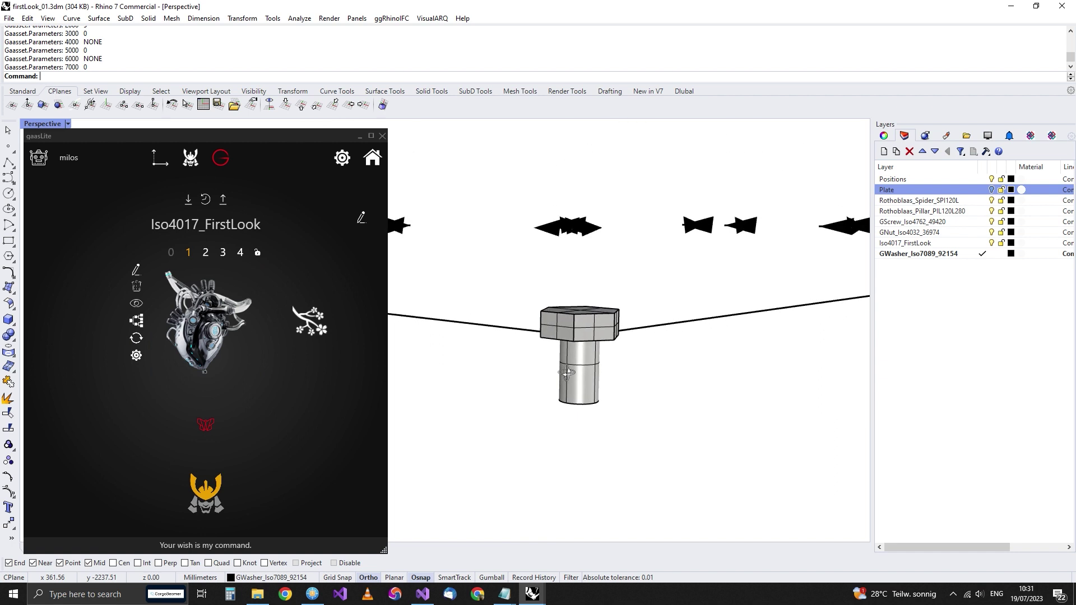
click(136, 338)
click(126, 454)
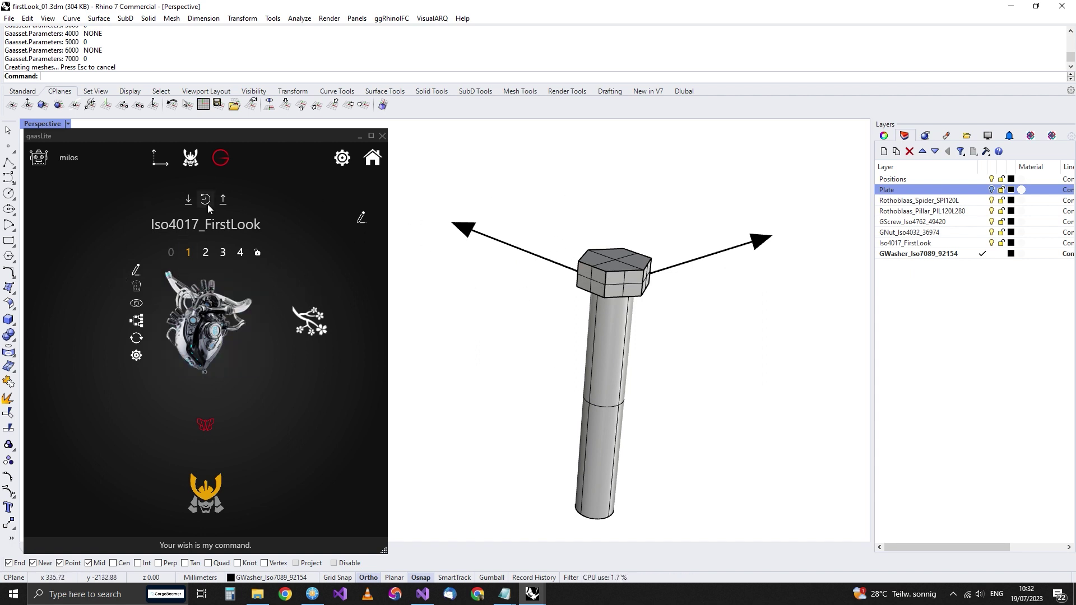
Assign GNut_Iso4032_36974 as the screw gaasset's nut and set NutOffsetsZ to 30.
click(208, 426)
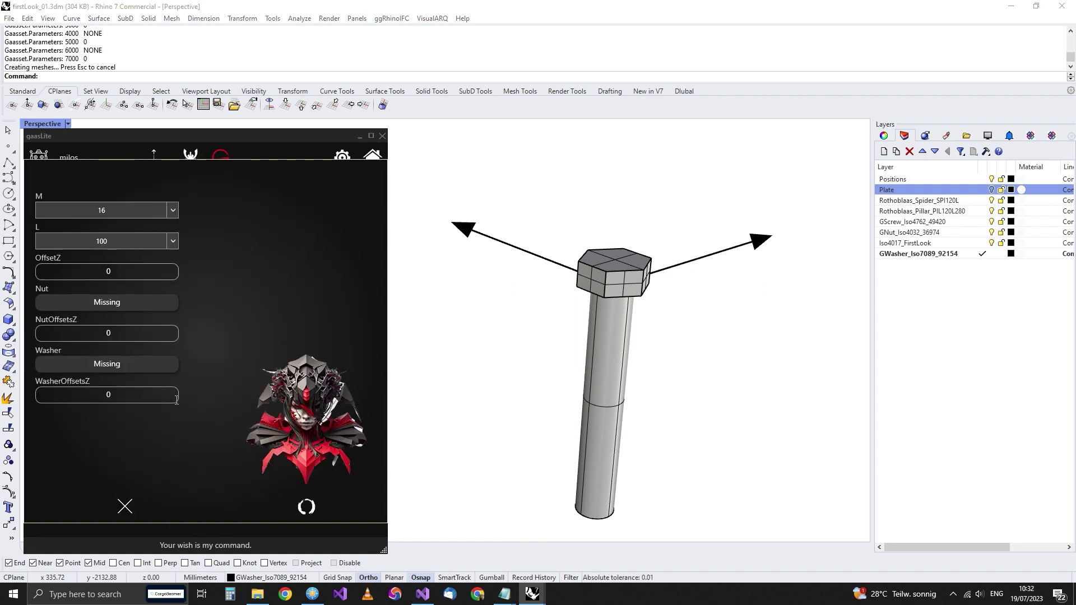
click(110, 303)
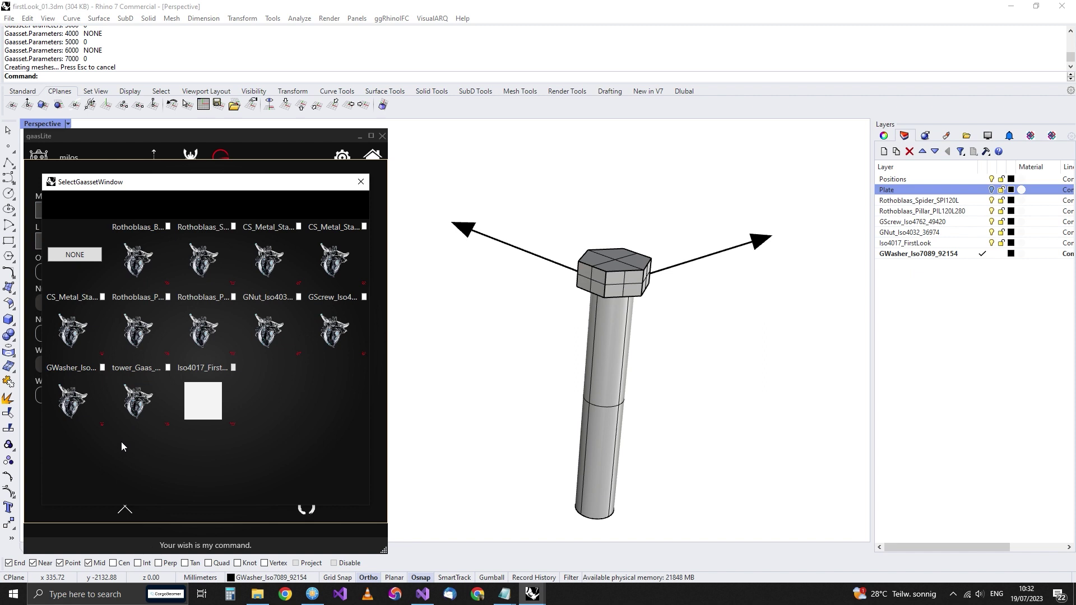
click(269, 329)
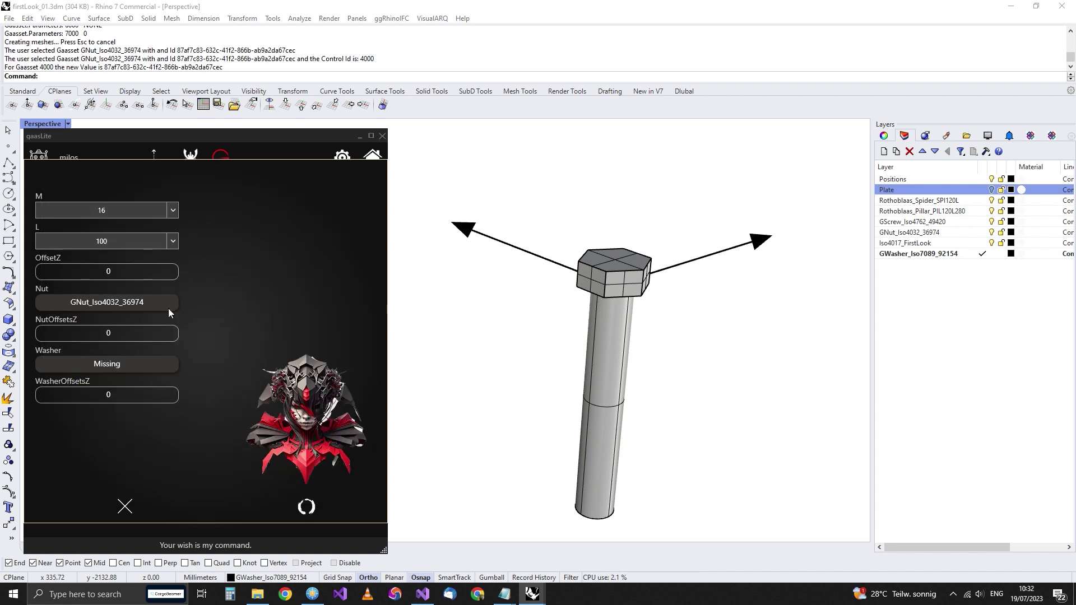
click(122, 336)
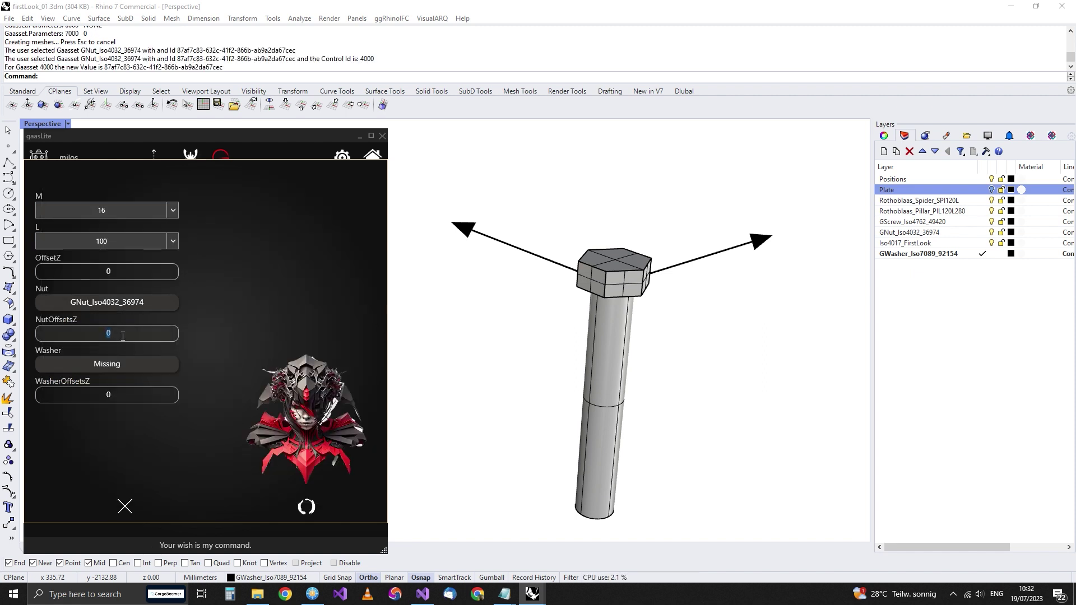
click(308, 507)
Regenerate the Iso4017_FirstLook gaasset in LOD 1 and inspect the nut on the nearest screw.
click(136, 346)
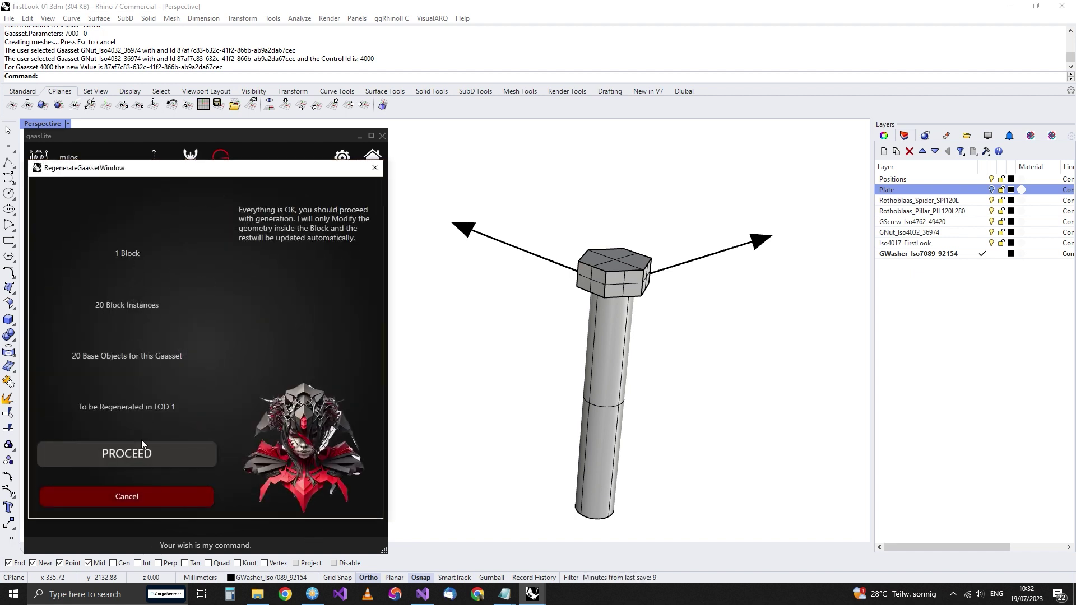
click(157, 449)
scroll(511, 420, down, 2)
scroll(575, 409, up, 2)
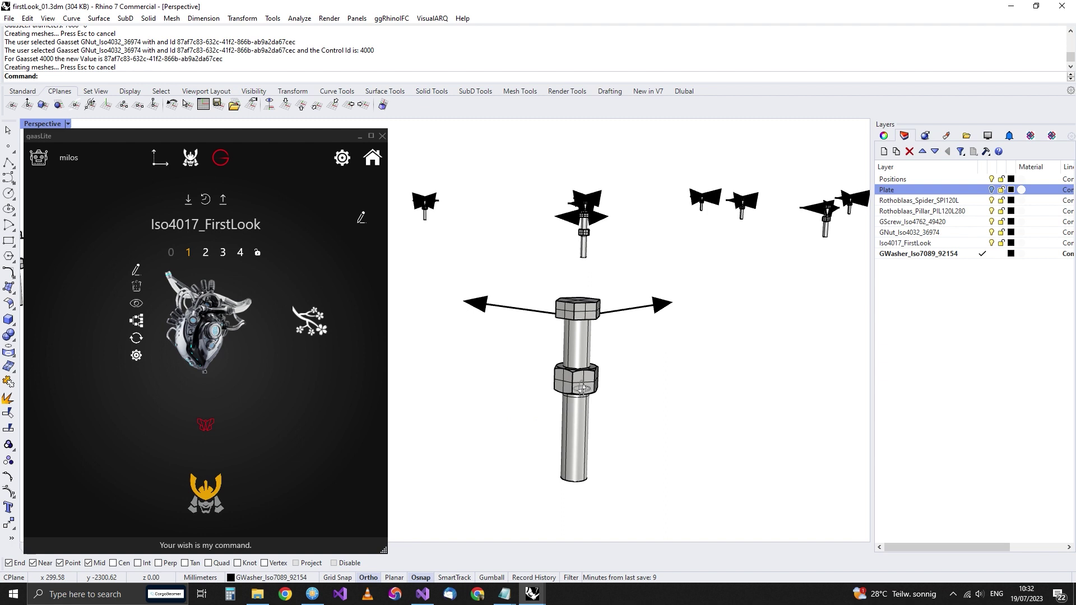
right_drag(586, 383, 563, 404)
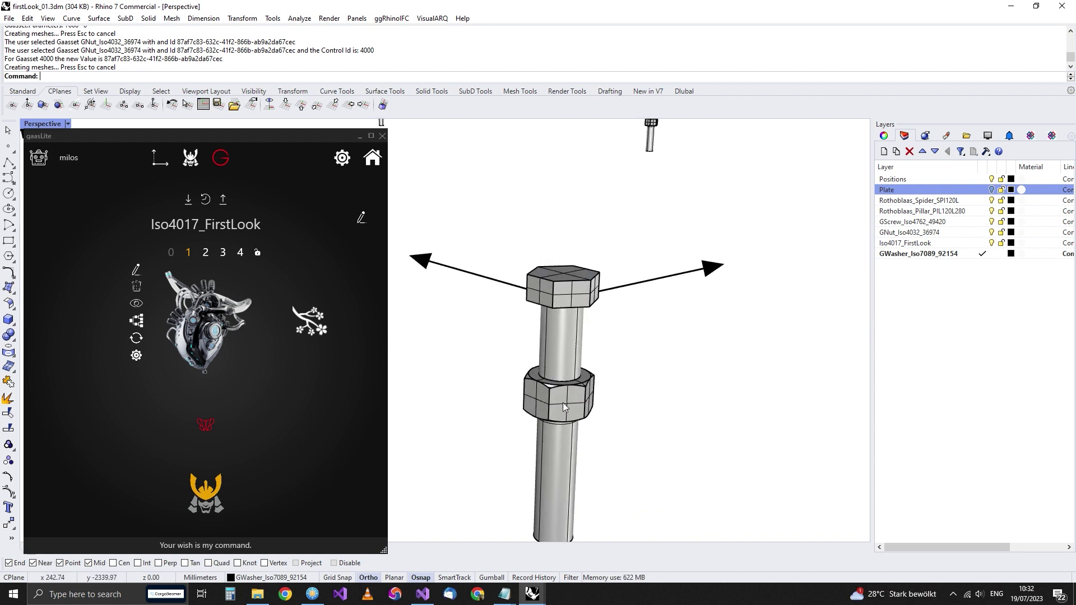
Set the screw gaasset's NutOffsetsZ parameter to 75.
click(206, 434)
click(76, 335)
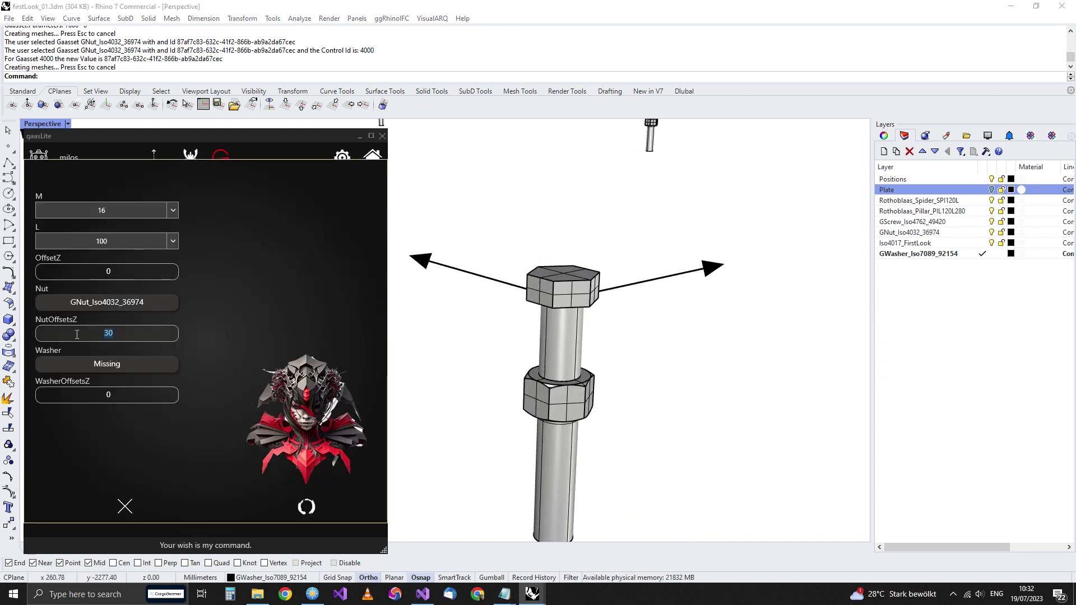
text(75)
click(307, 507)
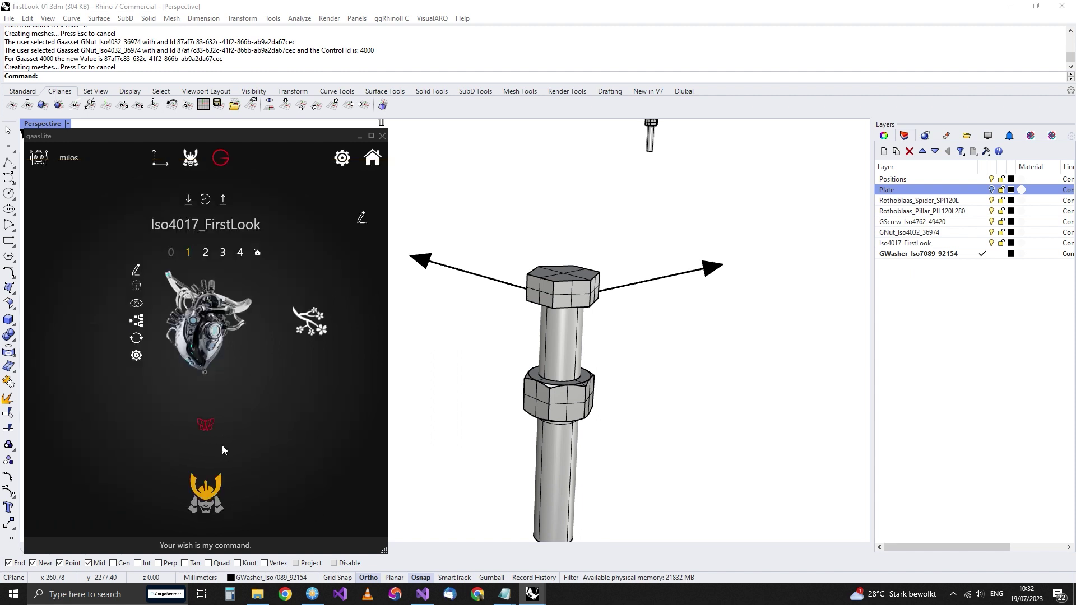
Regenerate the Iso4017_FirstLook gaasset with its new nut offset and assign GWasher_Iso7089_92154 as its washer.
click(140, 338)
click(160, 453)
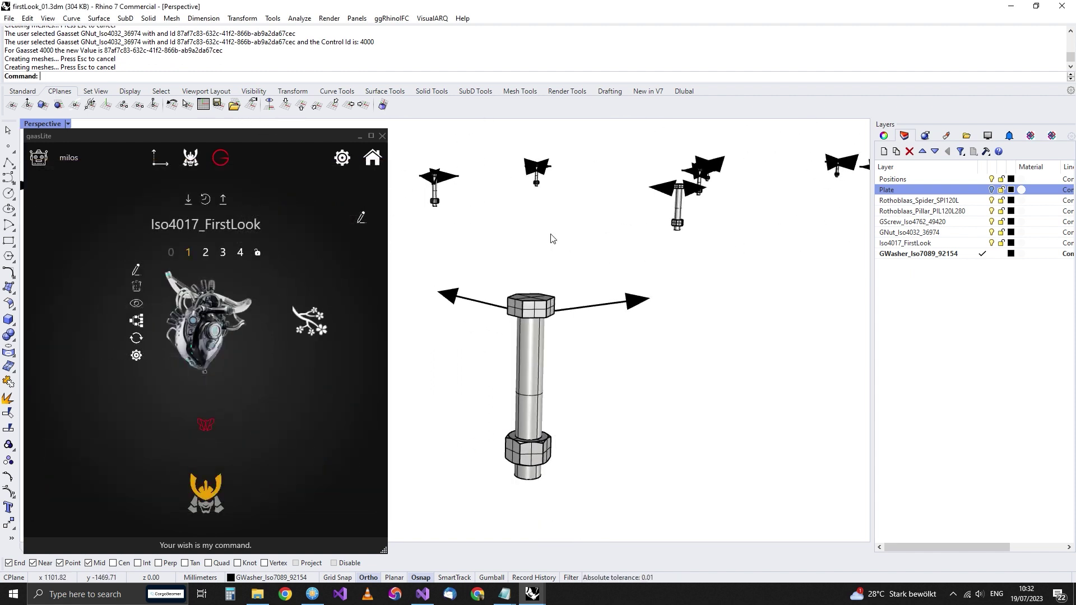
click(205, 425)
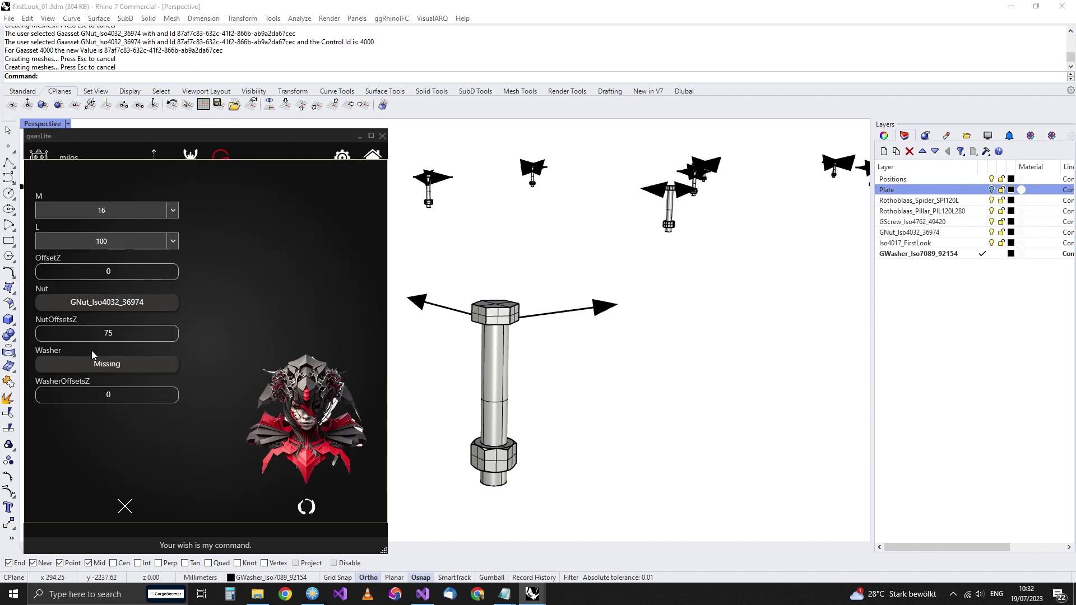
click(113, 370)
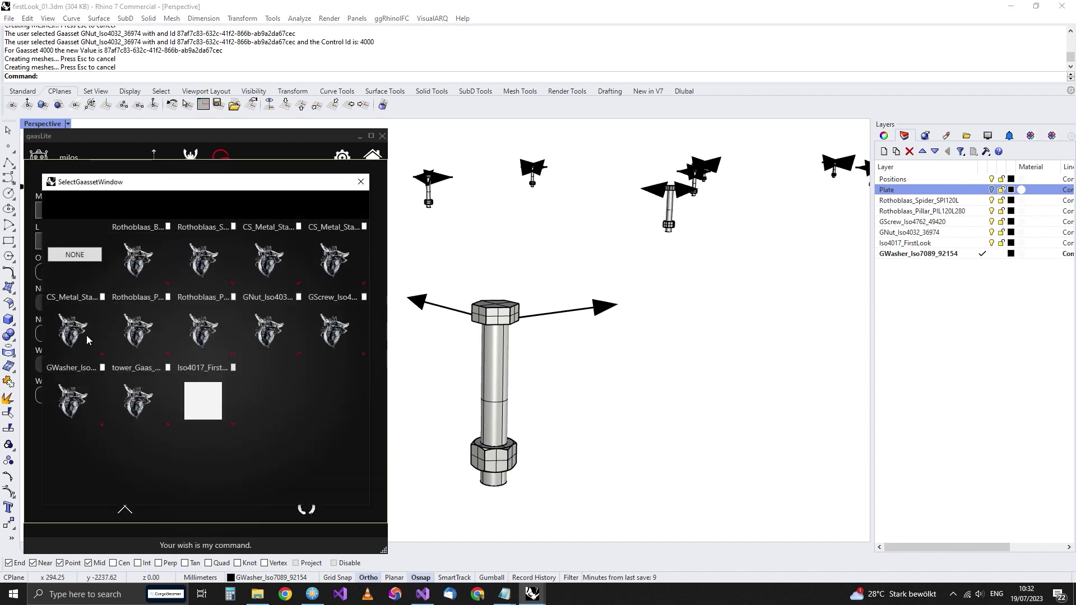
click(72, 401)
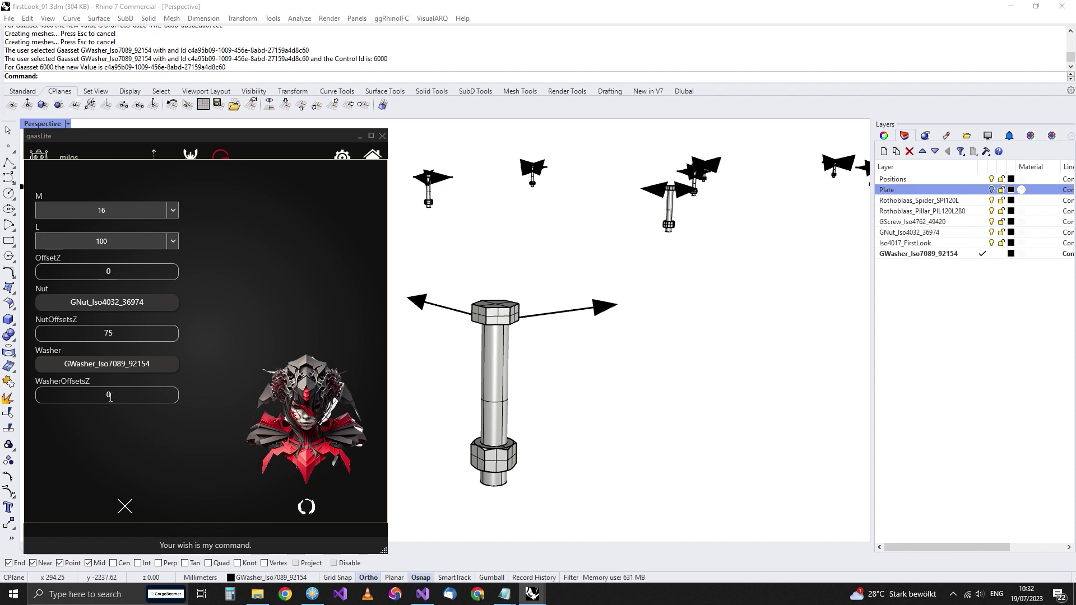
click(307, 509)
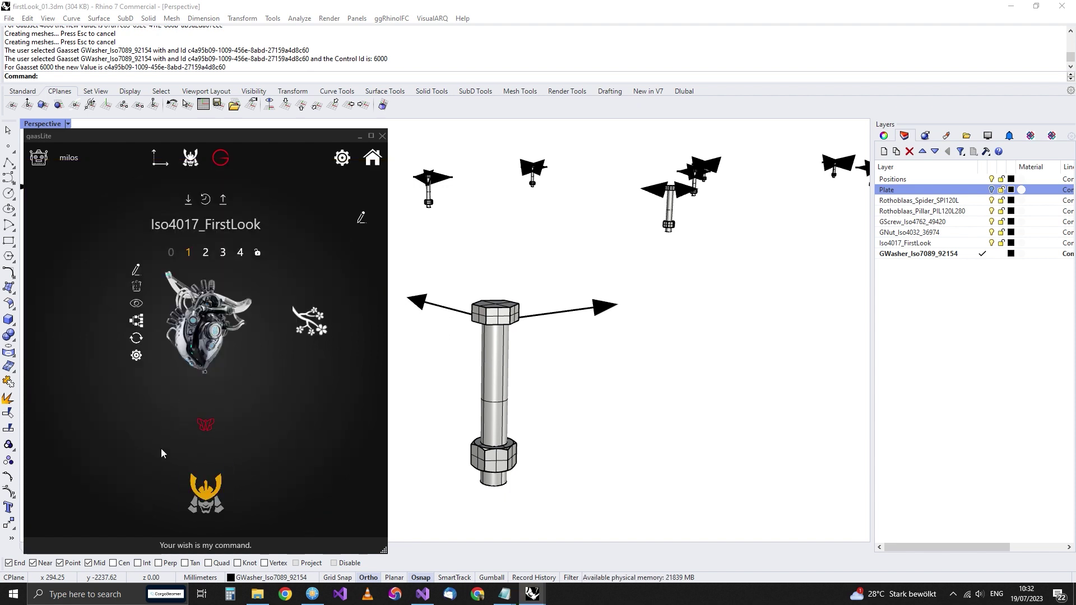
Regenerate the Iso4017_FirstLook gaasset with its assigned washer and inspect the washer on the nearest screw.
click(135, 340)
click(159, 456)
scroll(495, 378, up, 5)
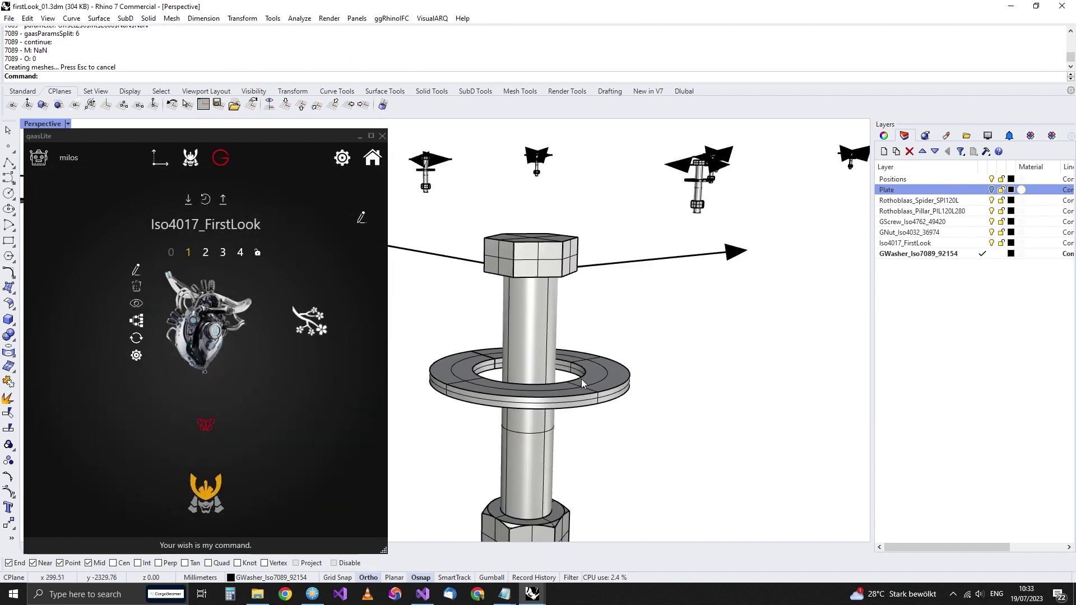
scroll(505, 387, down, 5)
right_drag(532, 393, 593, 417)
scroll(592, 417, up, 3)
scroll(570, 368, down, 3)
right_drag(571, 368, 573, 379)
scroll(573, 380, up, 3)
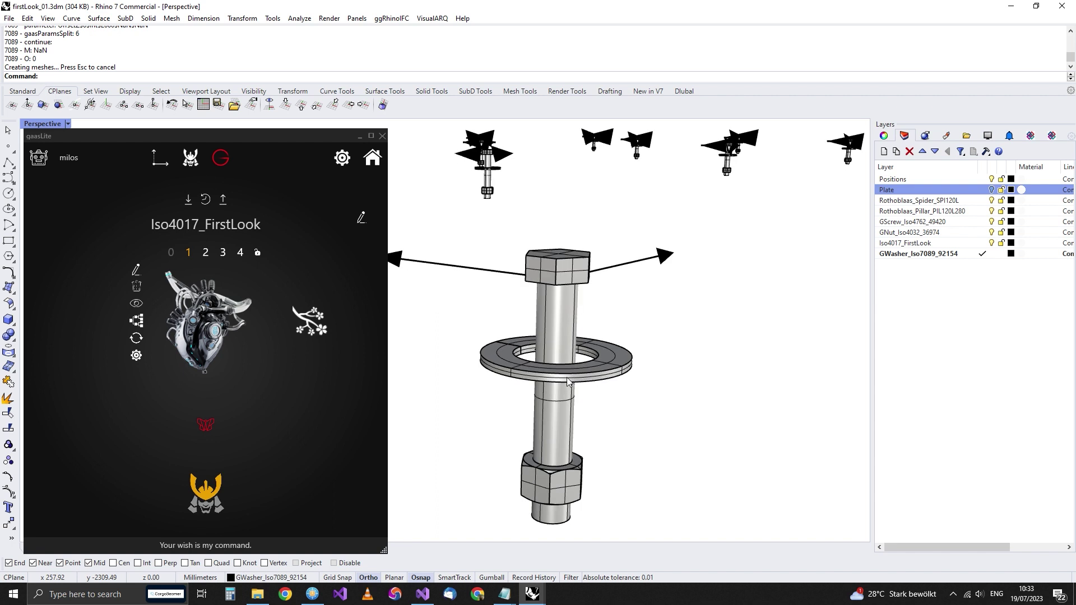
scroll(573, 381, down, 3)
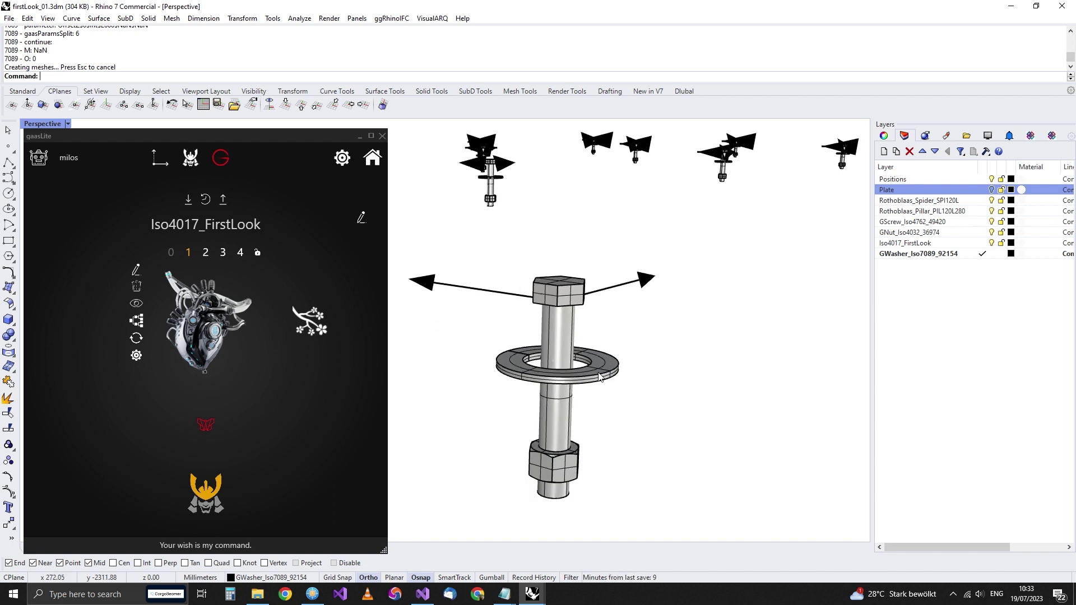
Set the M parameter of the GWasher_Iso7089_92154 gaasset to 27.
click(220, 158)
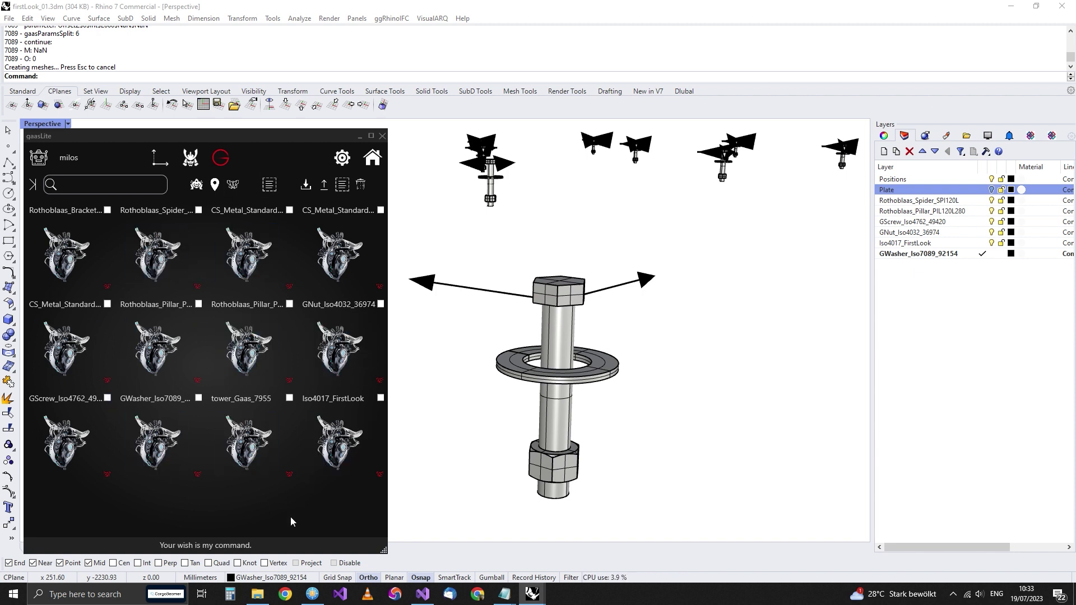
click(155, 439)
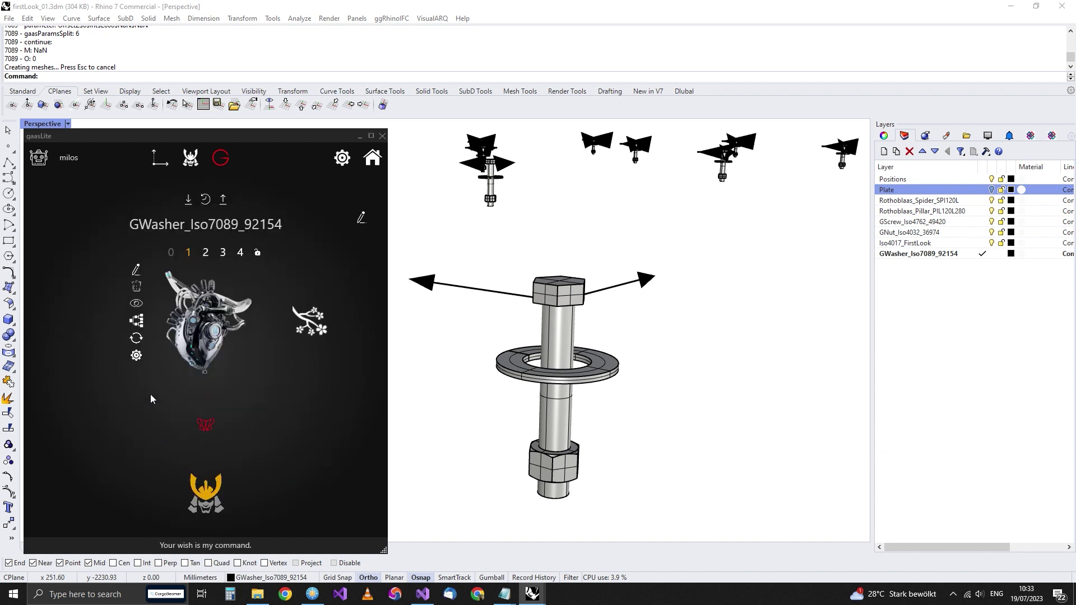
click(200, 435)
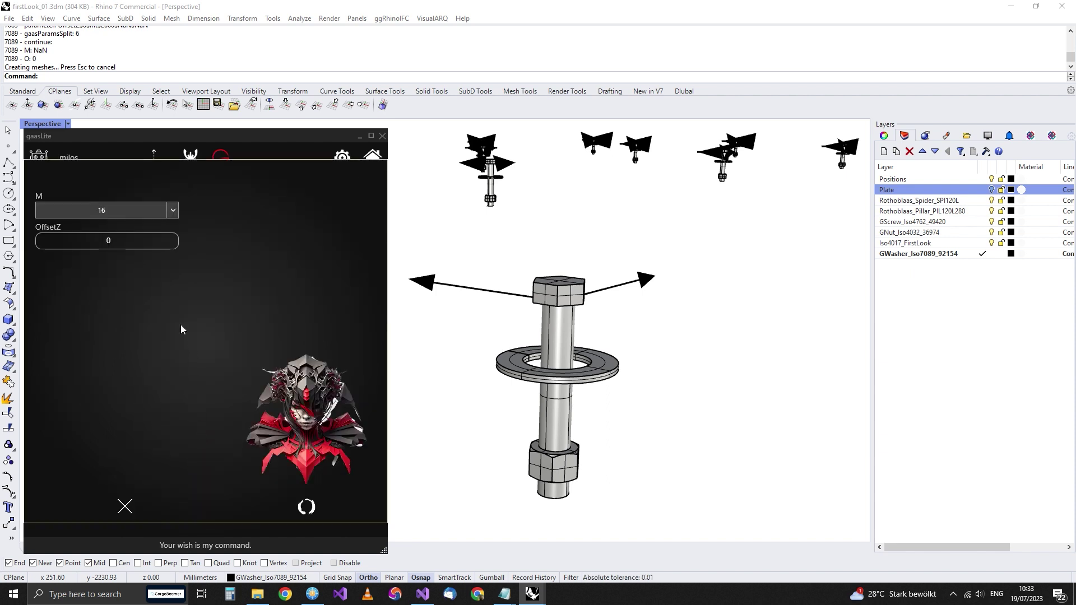
click(173, 212)
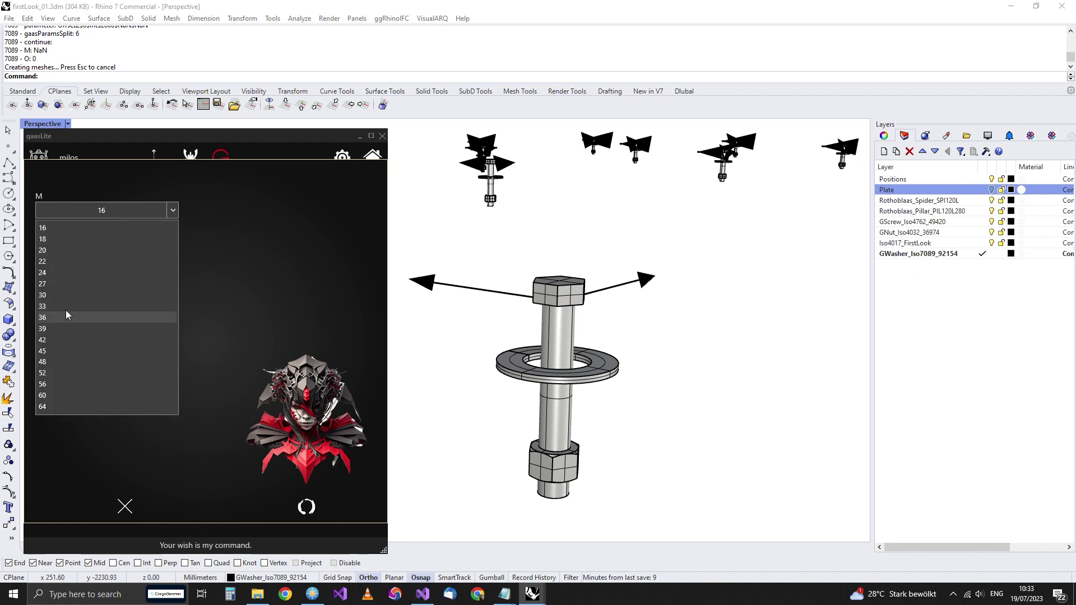
click(52, 283)
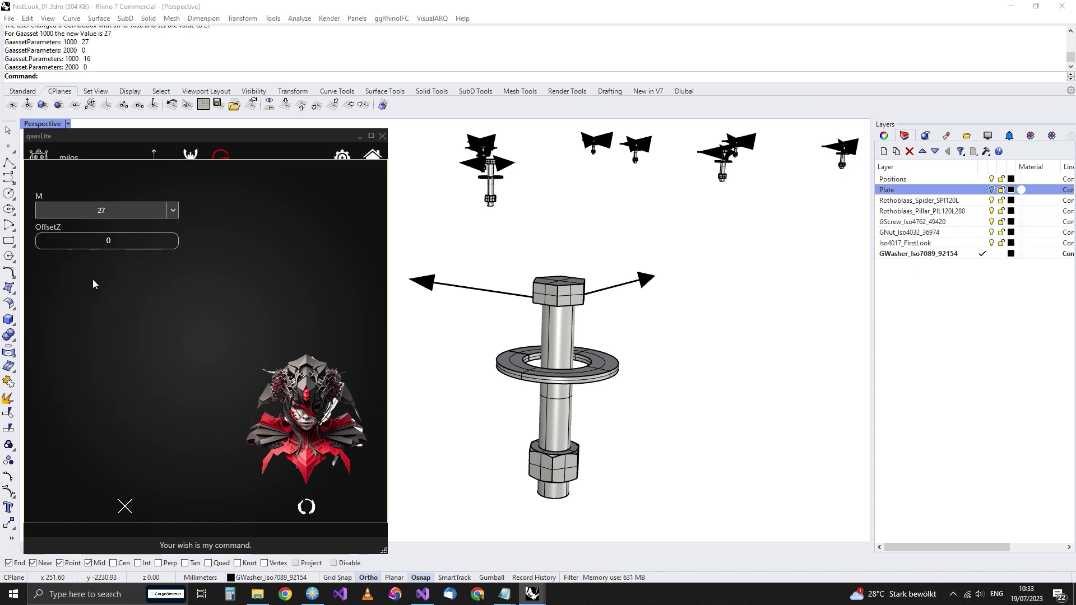
click(312, 508)
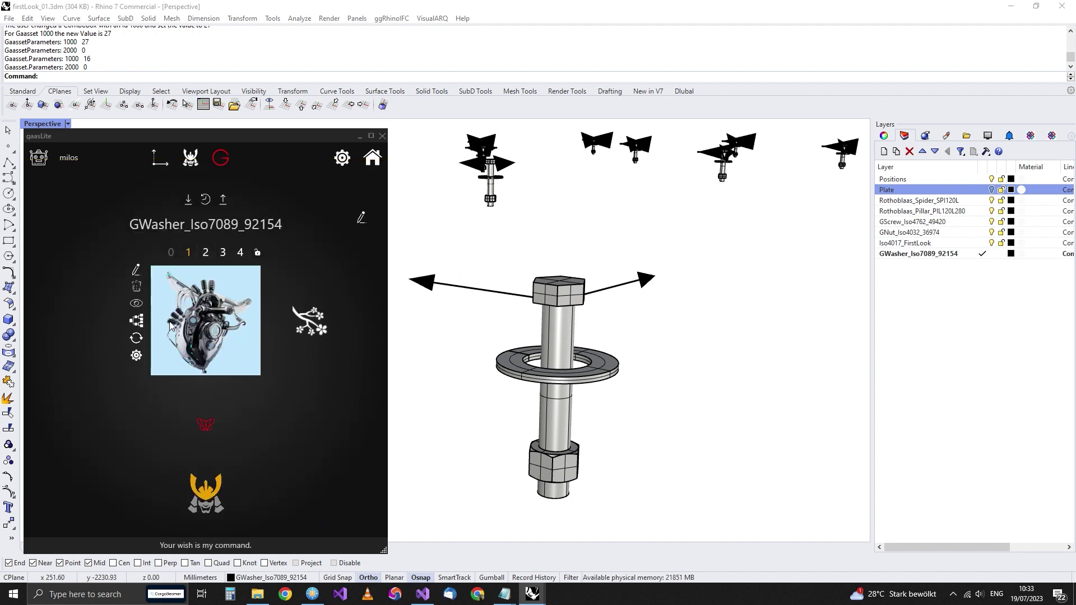
Regenerate the GWasher_Iso7089_92154 gaasset in LOD 1 and inspect the washer on the nearest screw.
click(137, 340)
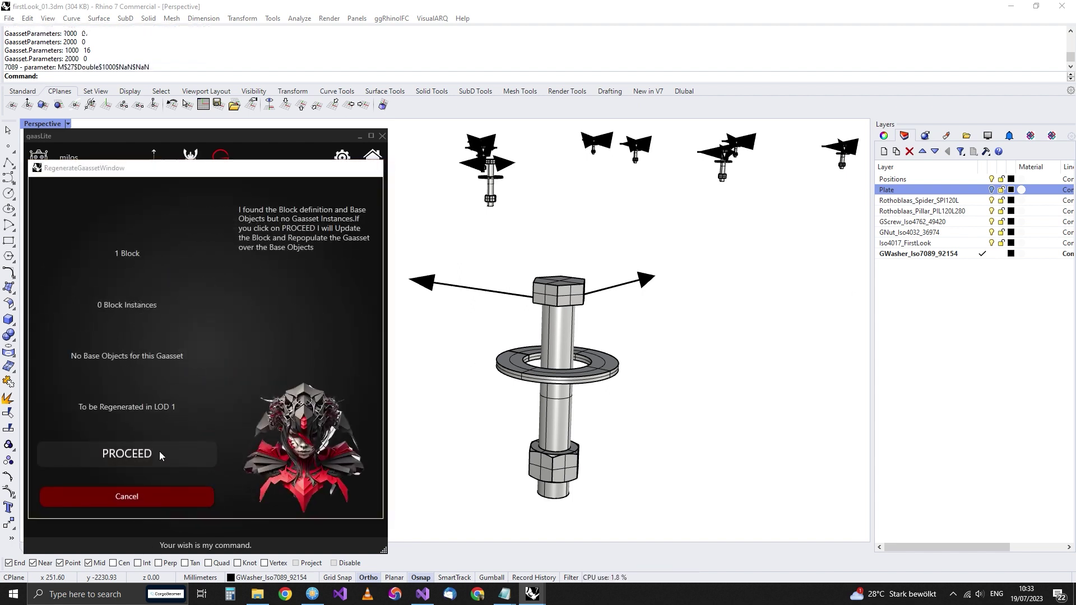
click(160, 455)
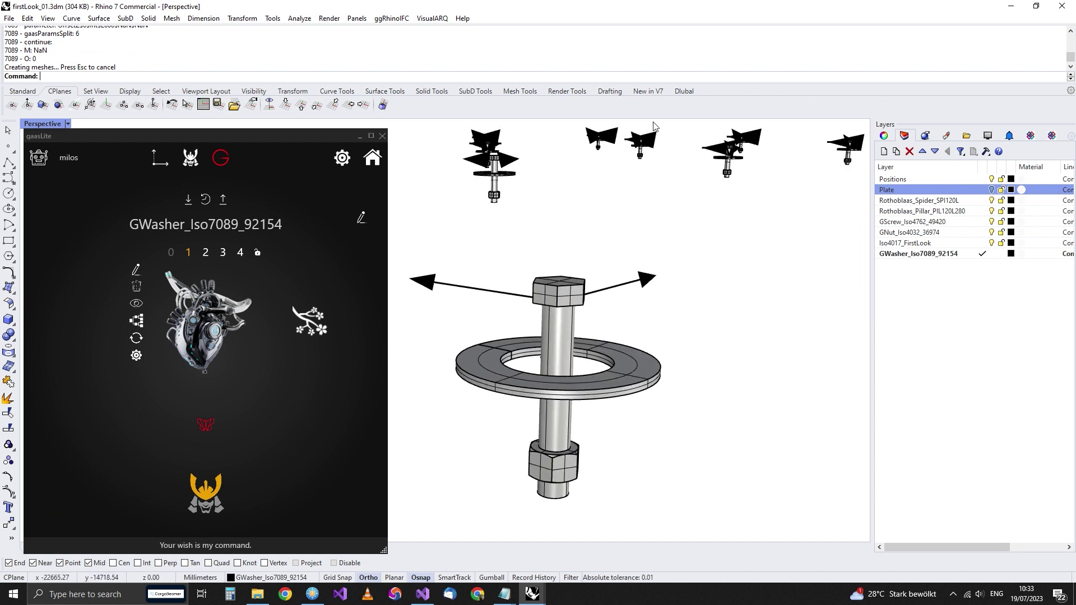
scroll(432, 401, down, 1)
scroll(512, 391, up, 3)
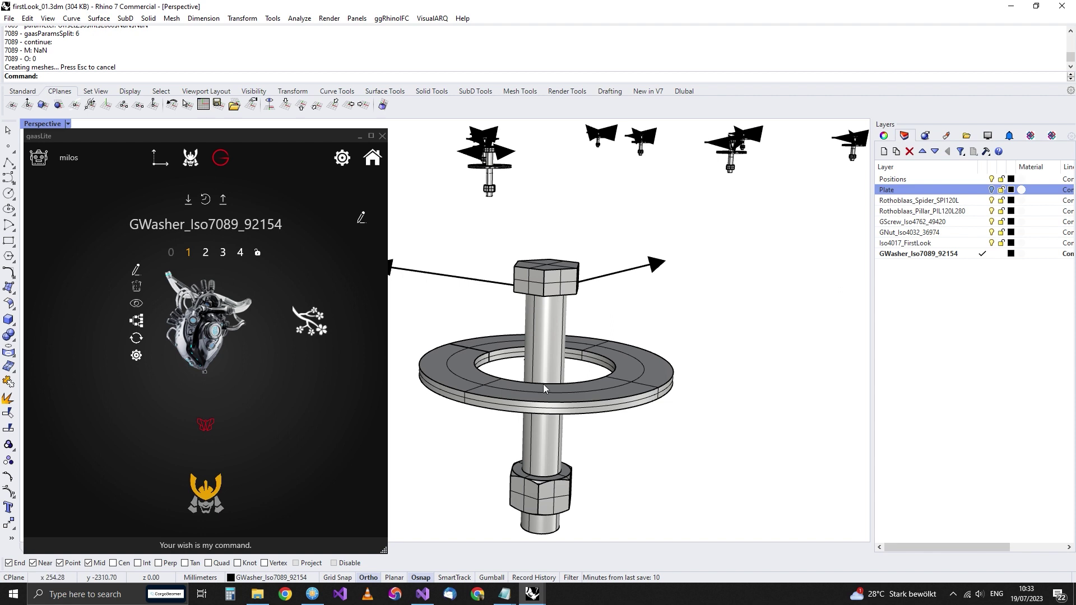
scroll(535, 395, down, 2)
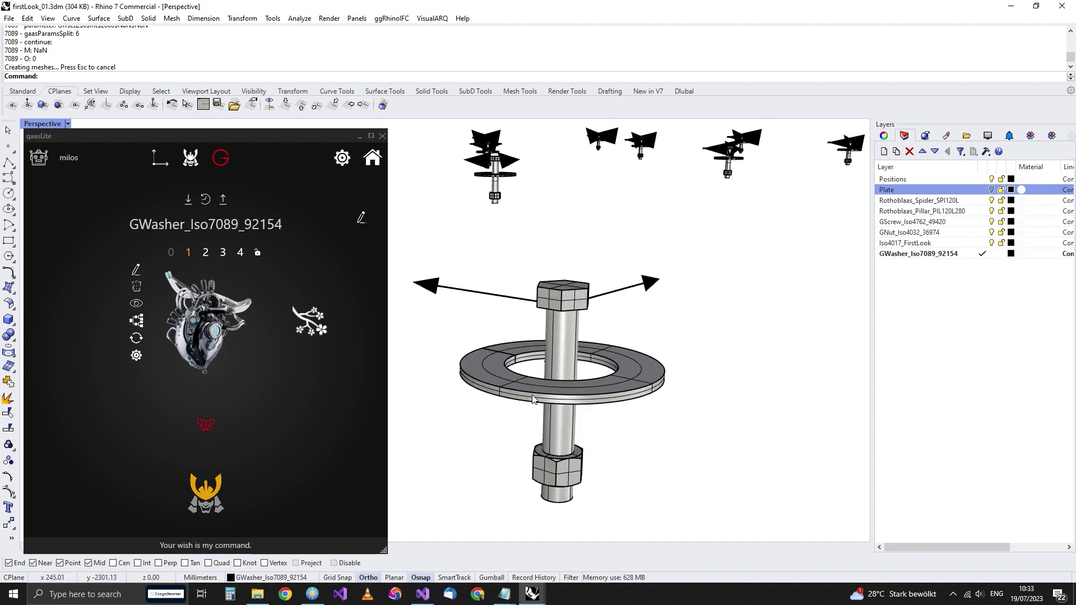
scroll(532, 399, up, 1)
scroll(533, 399, down, 1)
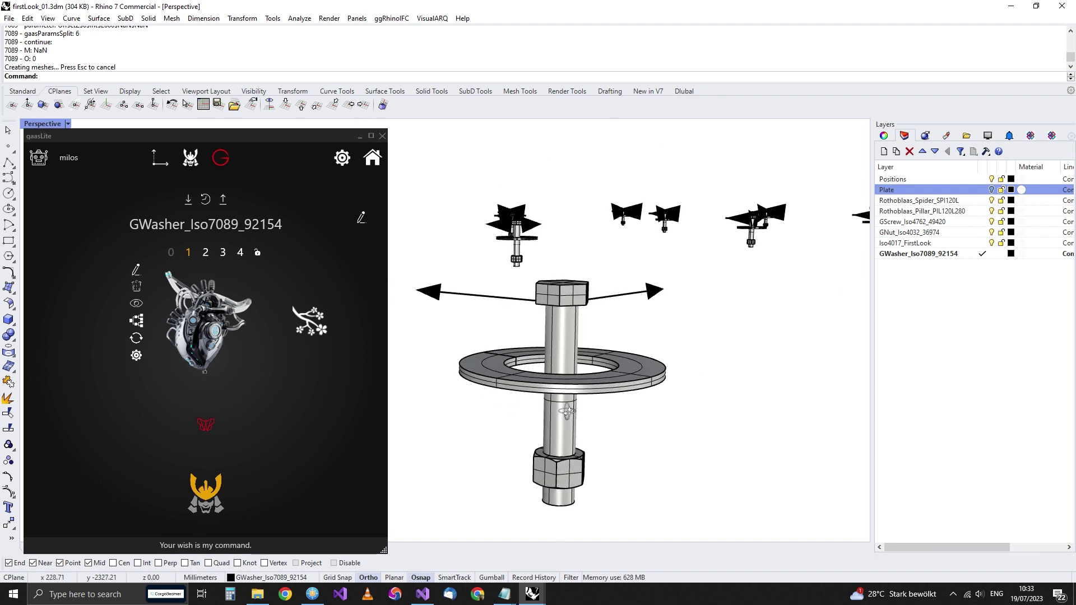
Regenerate the Iso4017_FirstLook gaasset in LOD 2 and inspect the nearest screw with its nested washer and nut.
click(224, 164)
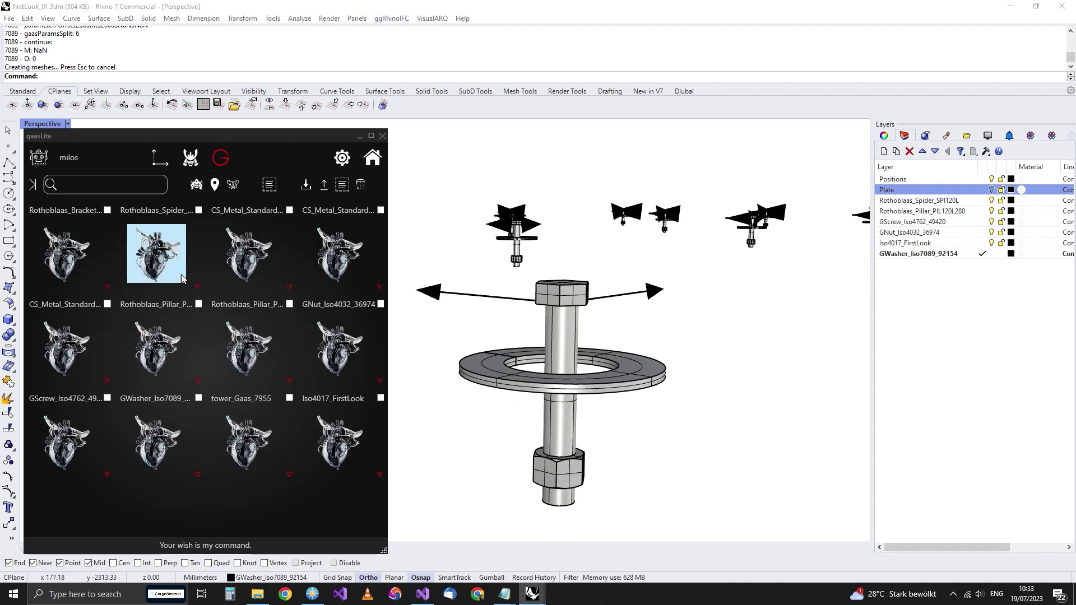
click(338, 452)
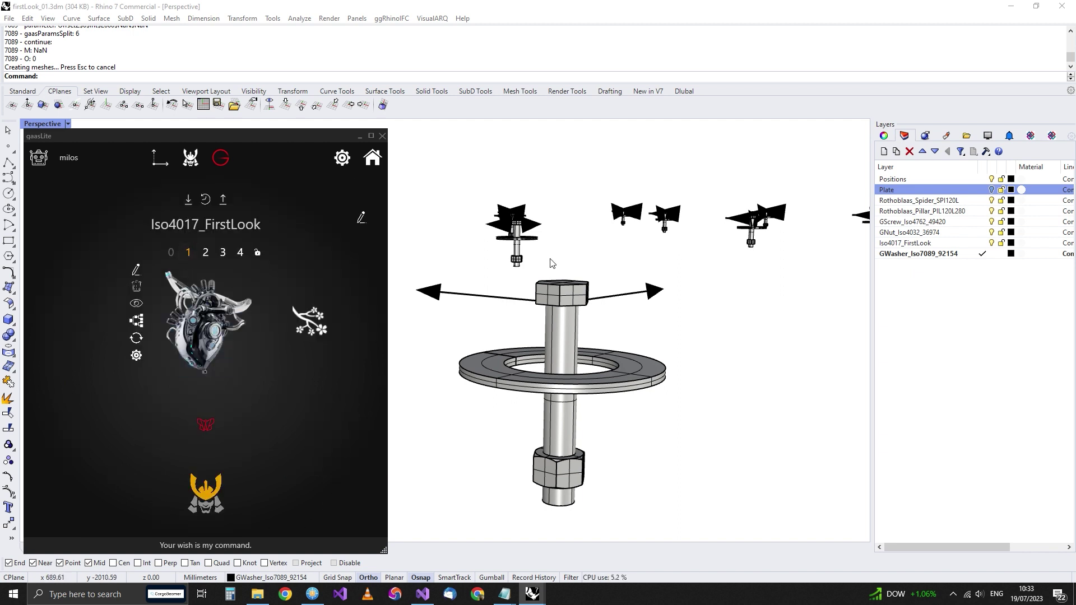
right_drag(553, 264, 560, 392)
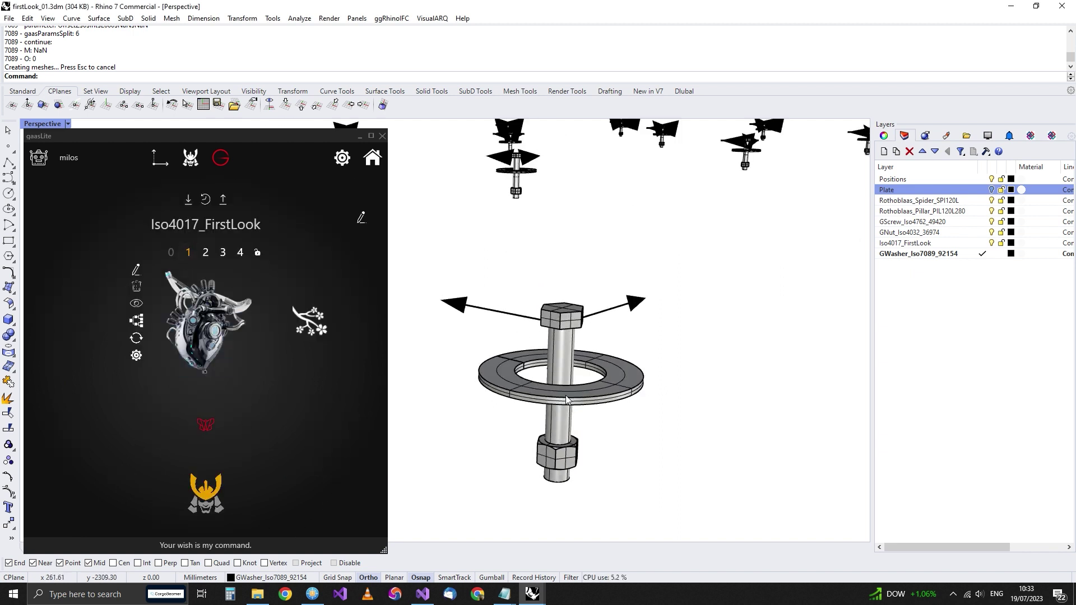
click(205, 252)
click(136, 338)
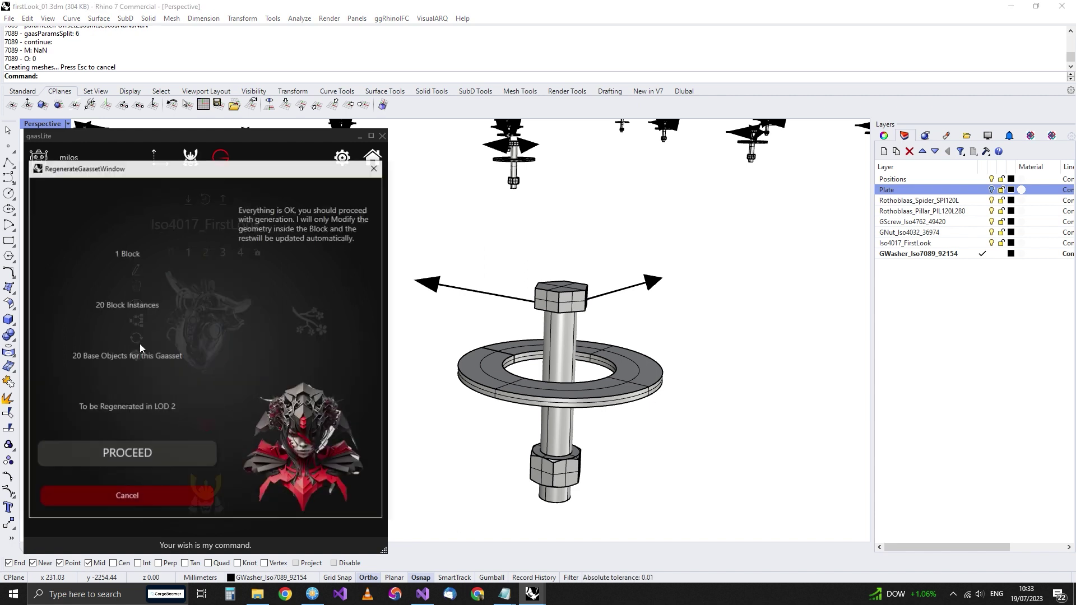
click(171, 452)
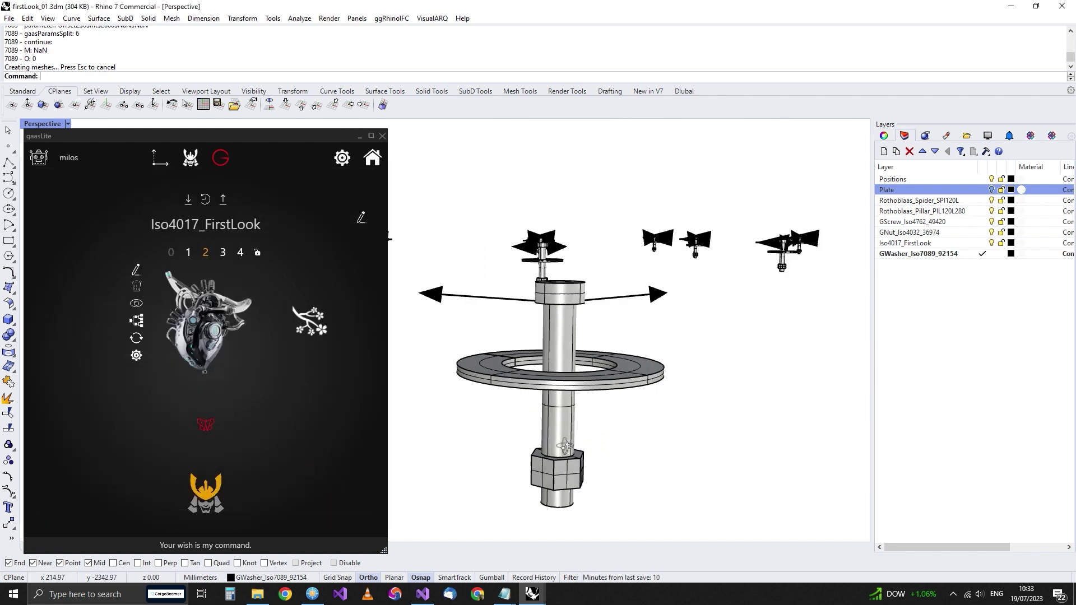
scroll(571, 302, up, 2)
right_drag(572, 302, 564, 341)
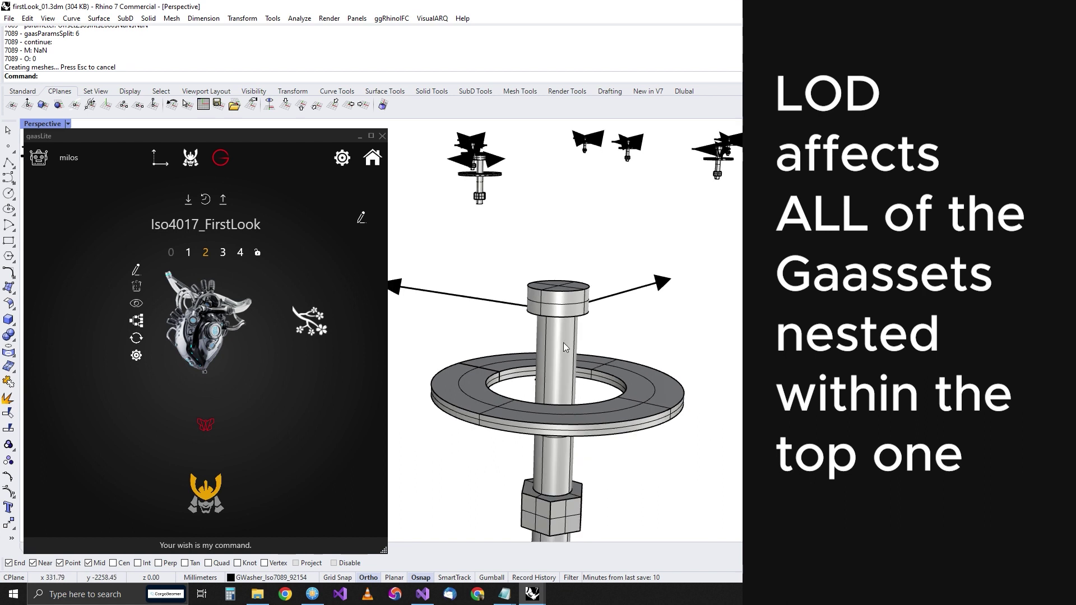
Regenerate the Iso4017_FirstLook gaasset in LOD 3 and inspect the nearest screw's washer and nut.
click(221, 259)
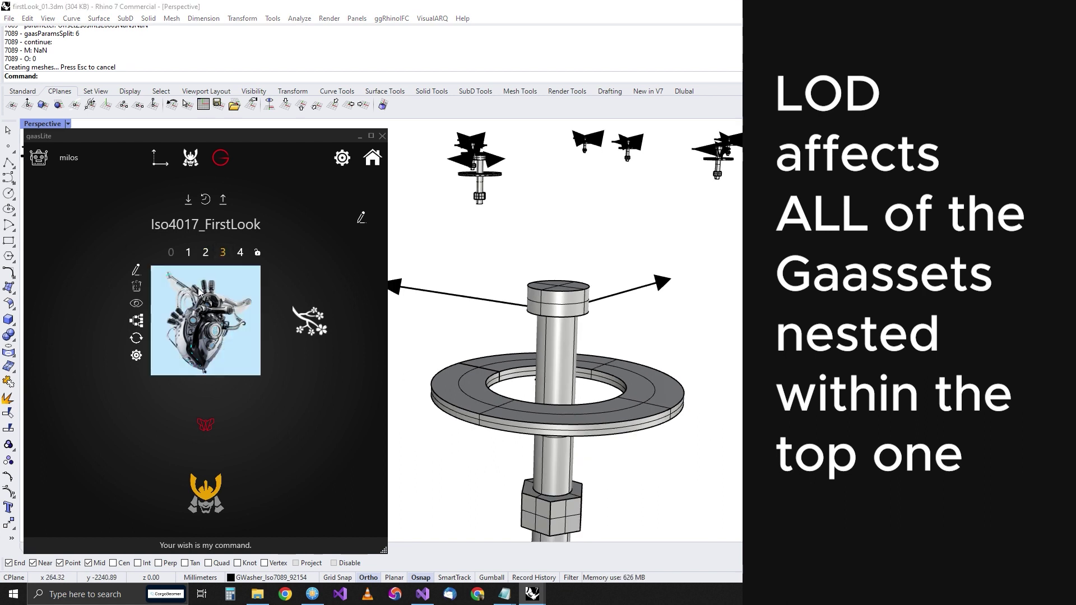
click(136, 338)
click(157, 458)
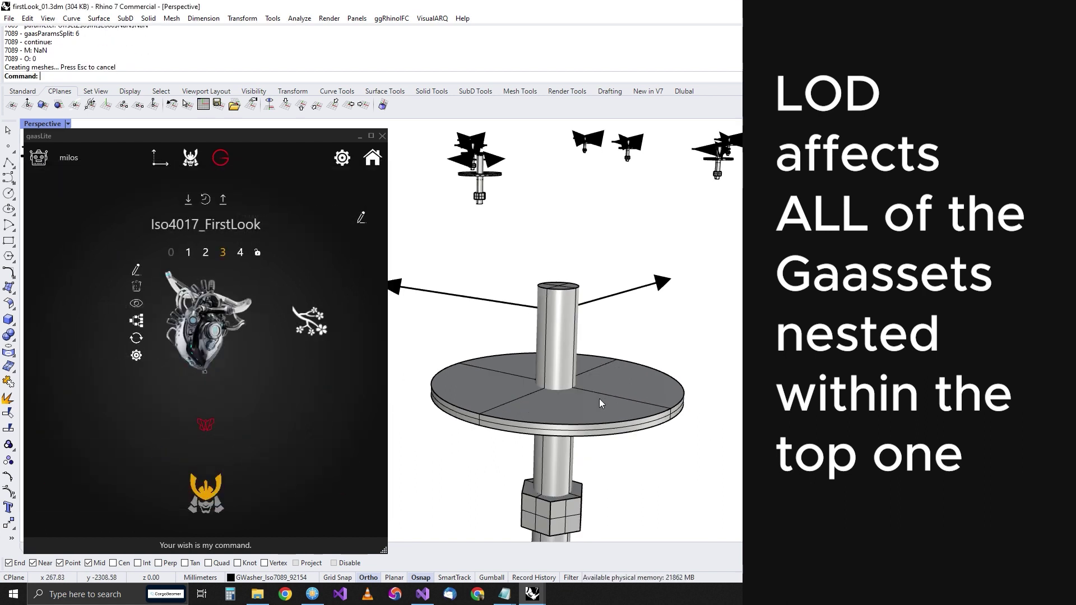
scroll(502, 435, up, 3)
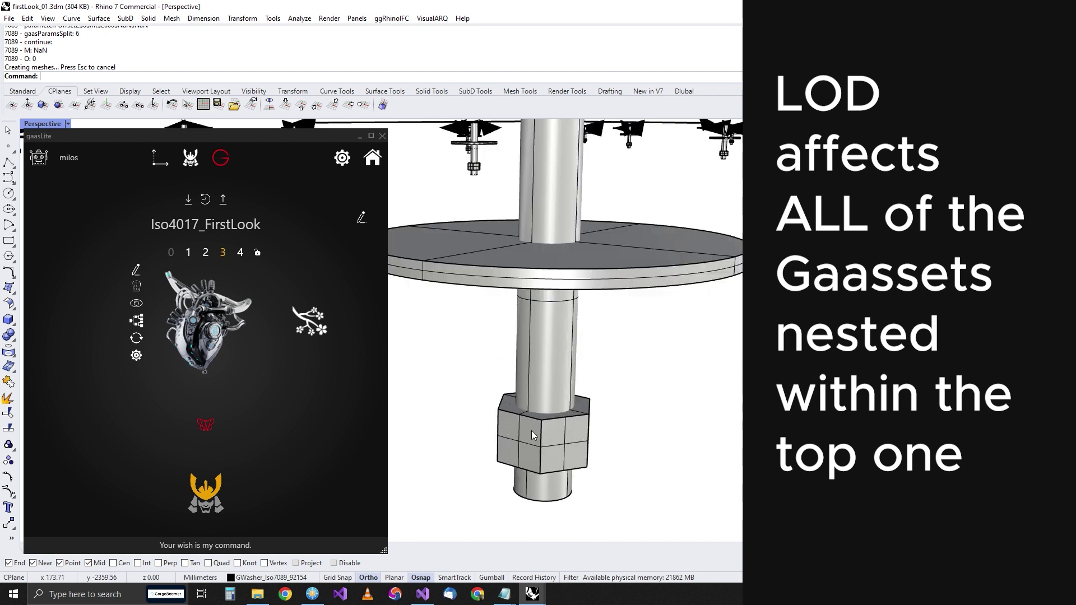
Regenerate the Iso4017_FirstLook gaasset in LOD 4 and inspect the simplified screws across the plate's positions.
click(136, 337)
click(170, 454)
right_drag(555, 426, 533, 309)
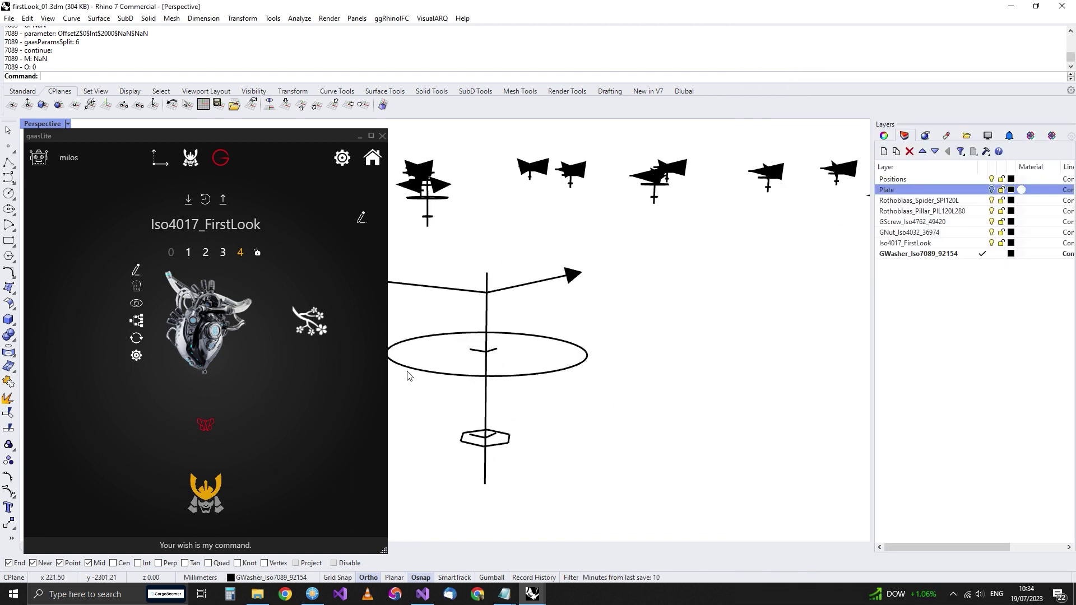
right_drag(408, 376, 565, 383)
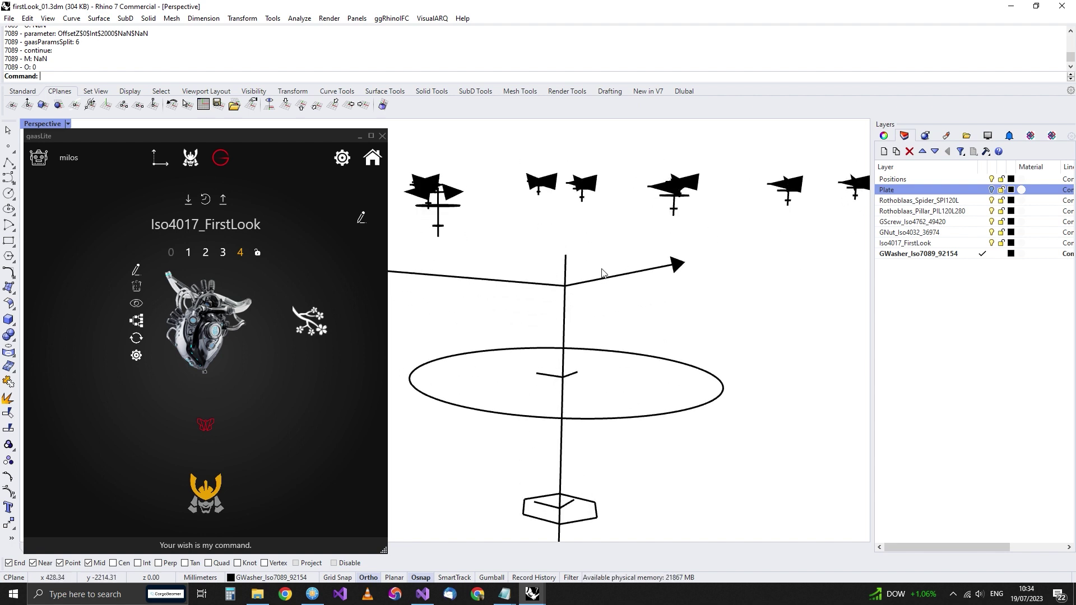
right_drag(507, 278, 552, 370)
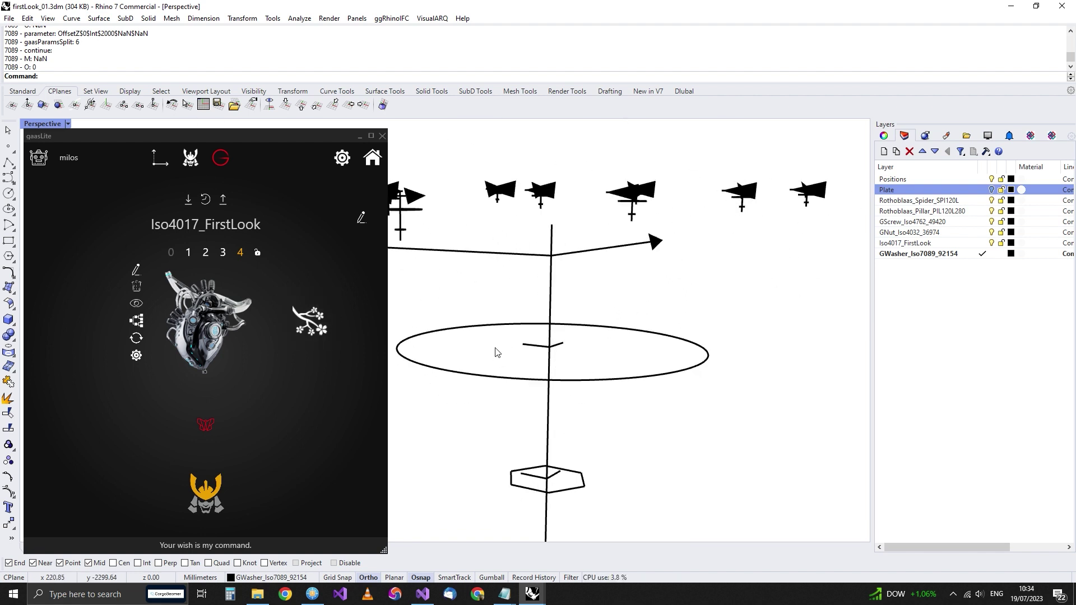
mouse_move(531, 401)
right_down()
mouse_move(551, 441)
mouse_move(510, 421)
mouse_move(606, 334)
mouse_move(524, 392)
right_up()
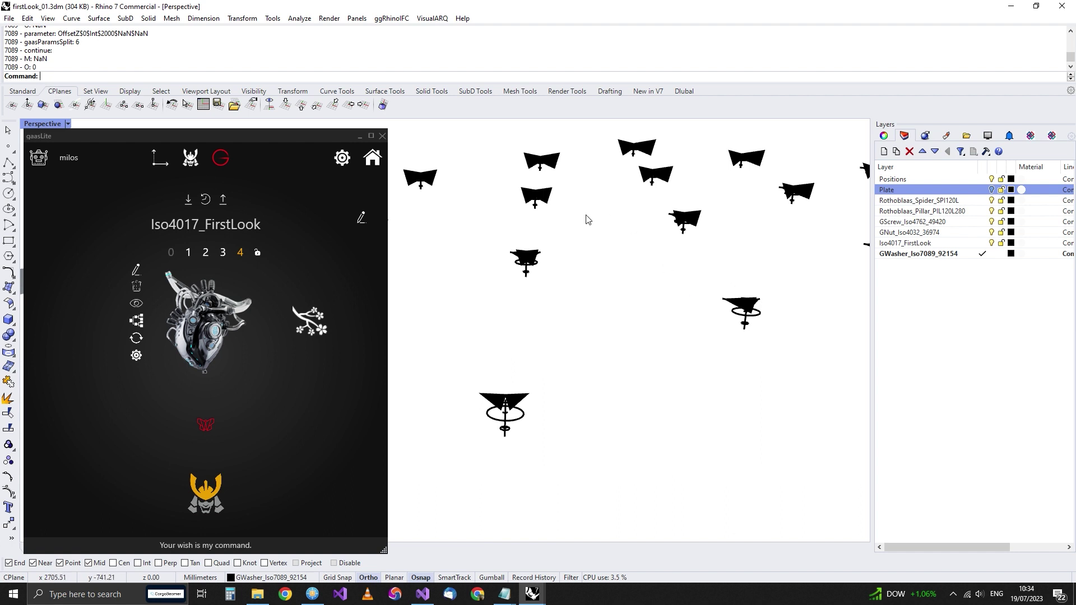
right_drag(587, 220, 555, 386)
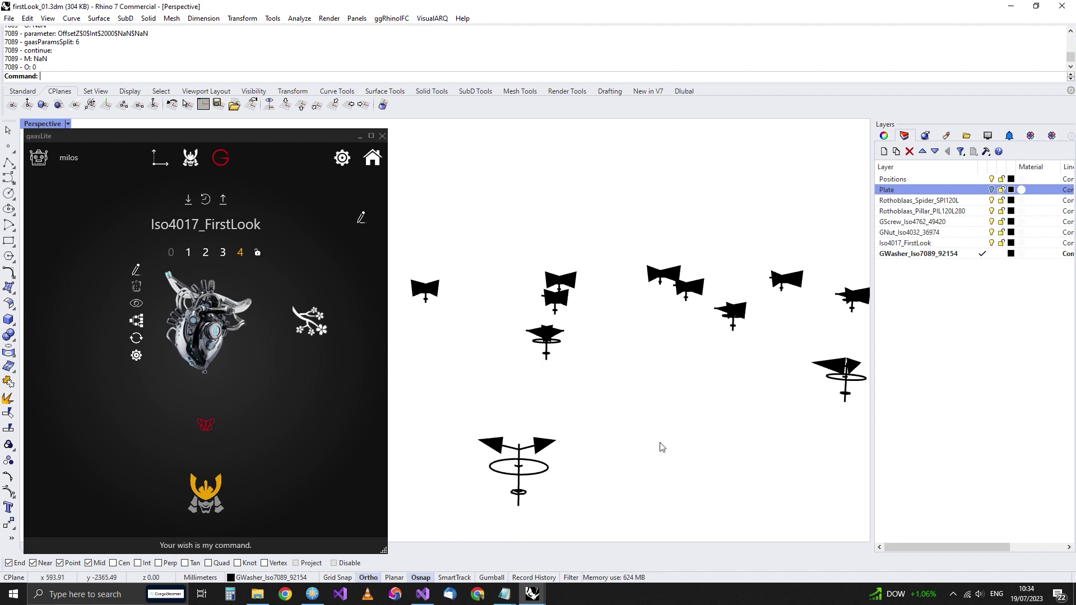
right_drag(661, 446, 558, 414)
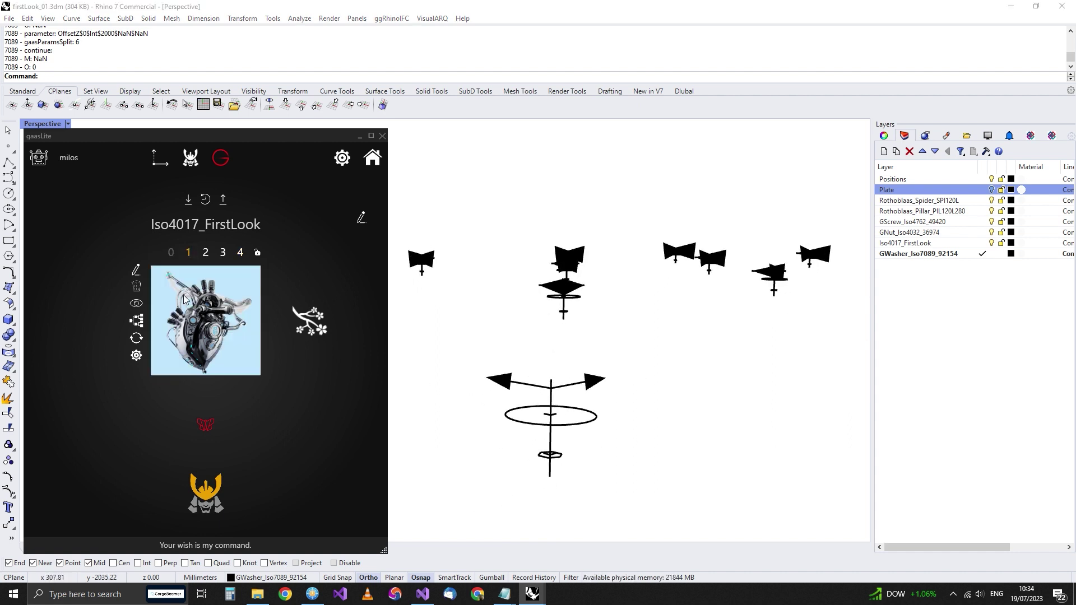
Regenerate the Iso4017_FirstLook gaasset back in LOD 1.
click(136, 337)
click(191, 456)
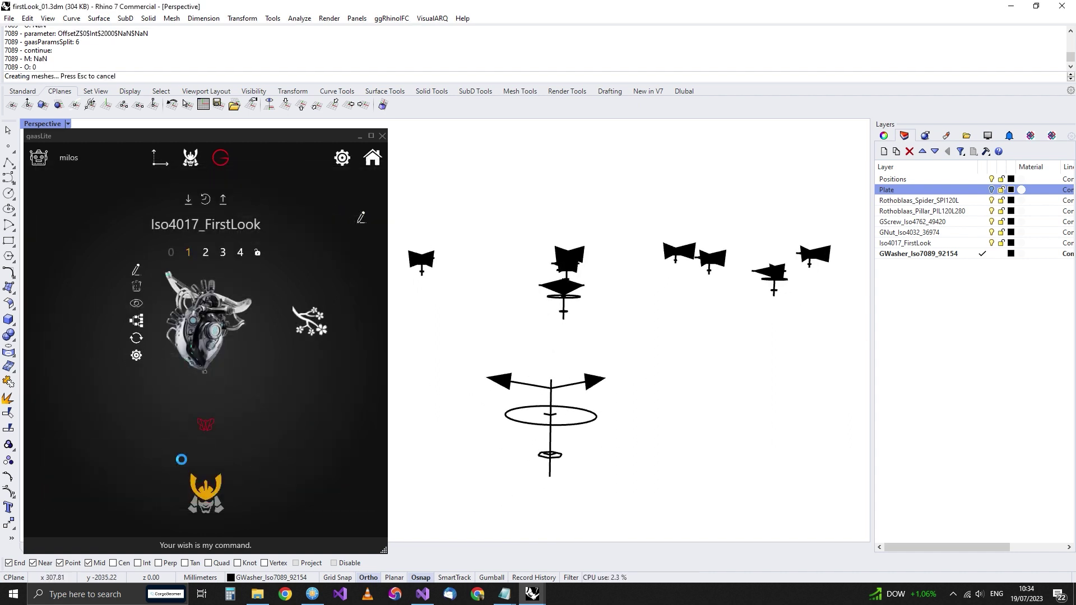
Inspect the nearest LOD 1 screw with its nested washer and nut.
scroll(560, 403, up, 5)
scroll(548, 393, up, 1)
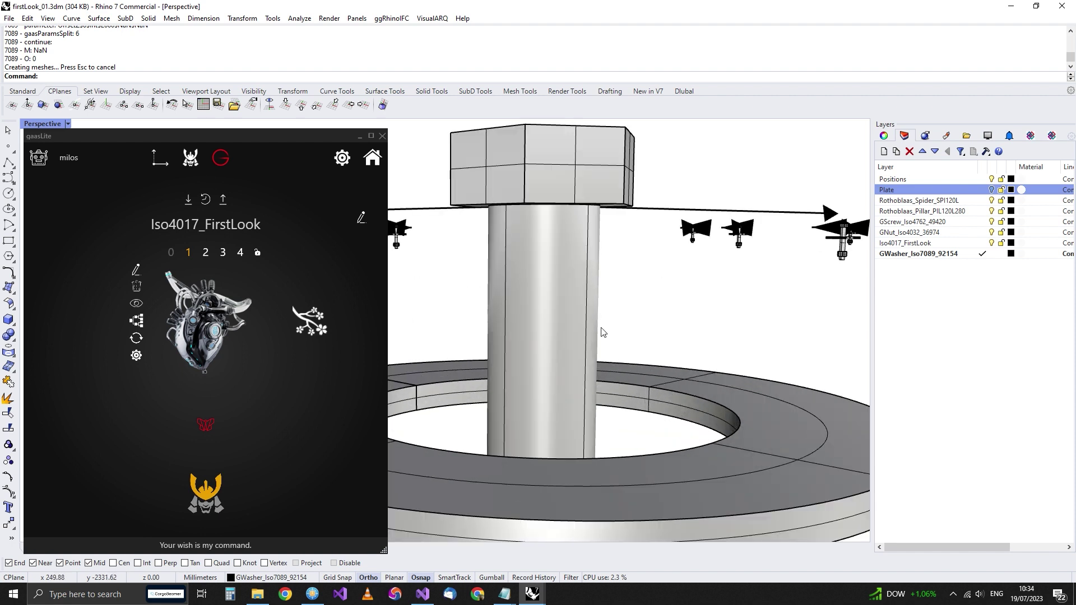
scroll(560, 375, down, 6)
right_drag(576, 362, 510, 418)
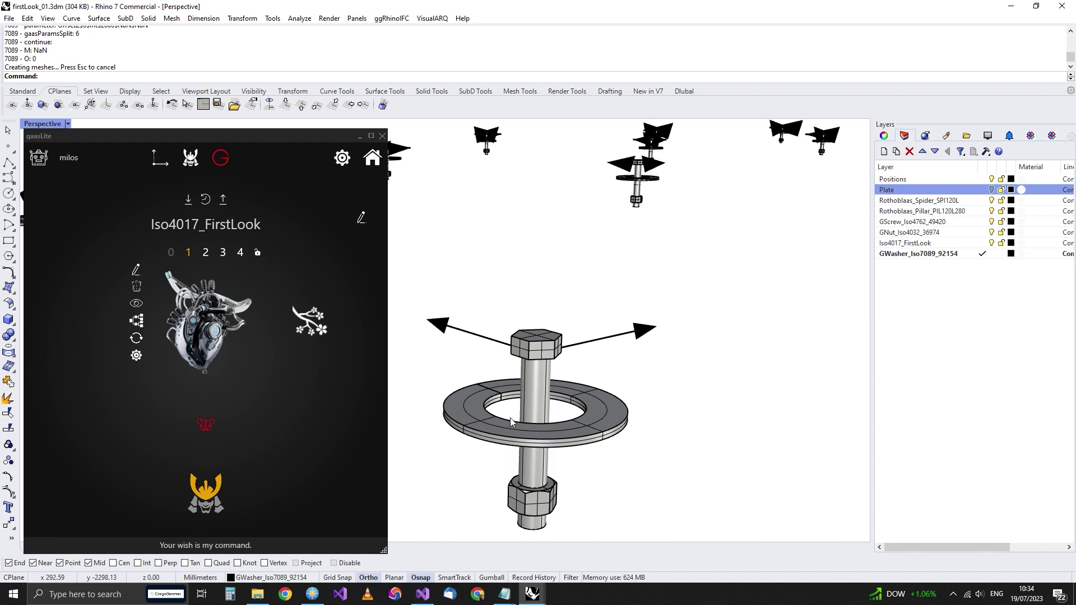
mouse_move(510, 418)
right_down()
mouse_move(493, 403)
mouse_move(560, 383)
mouse_move(545, 377)
mouse_move(526, 407)
right_up()
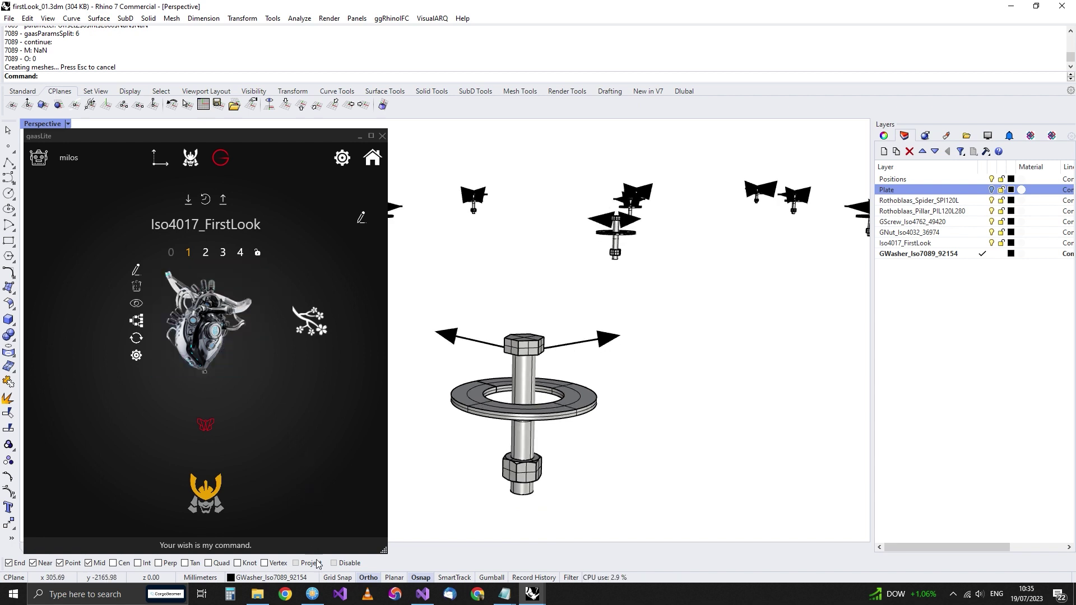
Open the Rothoblaas_Spider_SPI120L gaasset's model file, examine its LOD0 geometry, and make LOD1 the current layer.
click(202, 425)
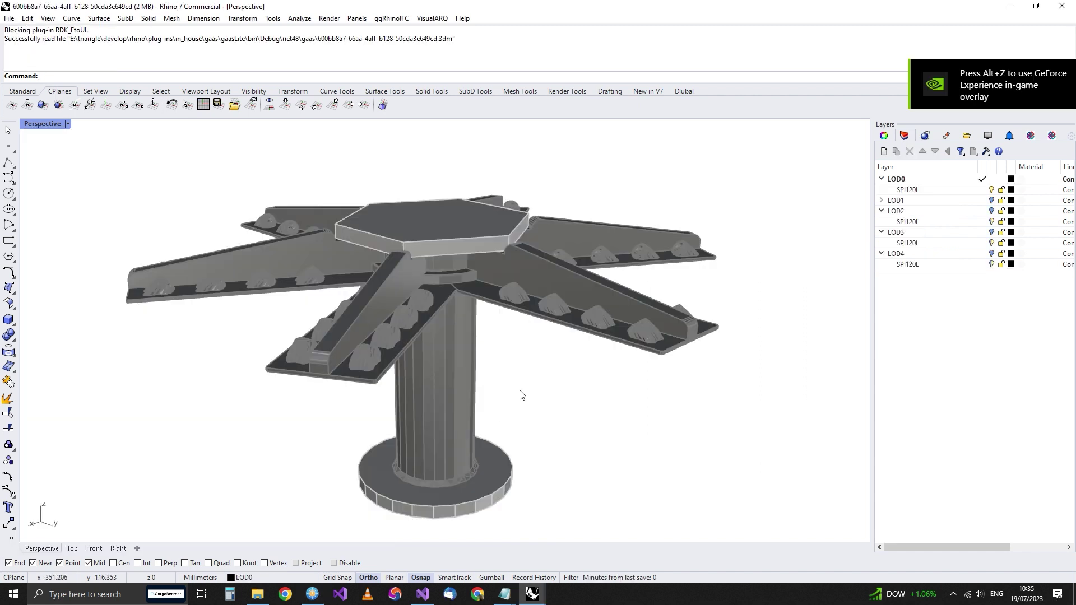
right_drag(520, 395, 715, 357)
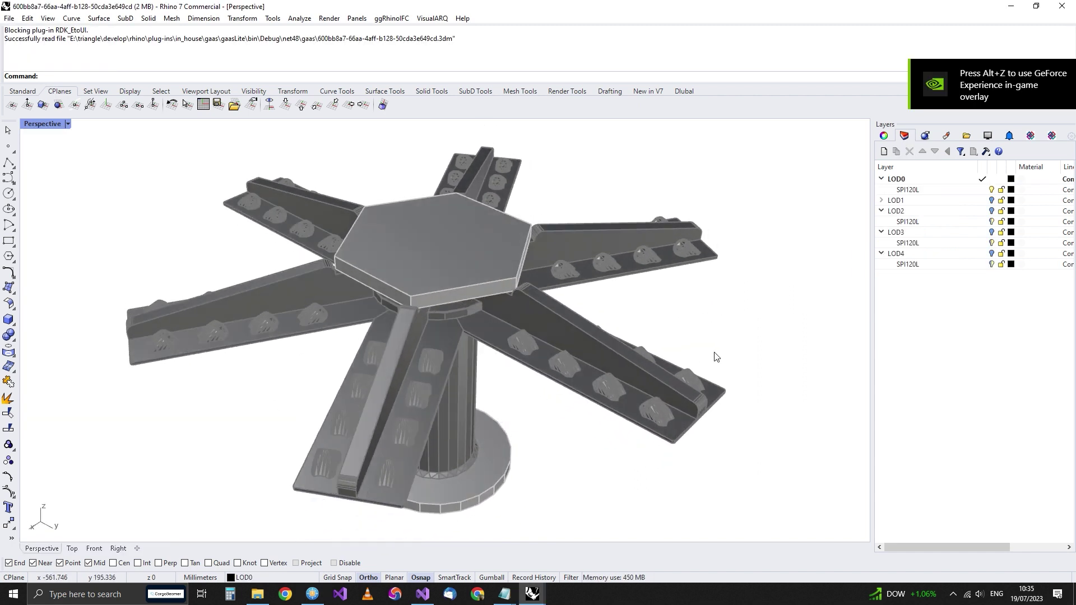
click(900, 180)
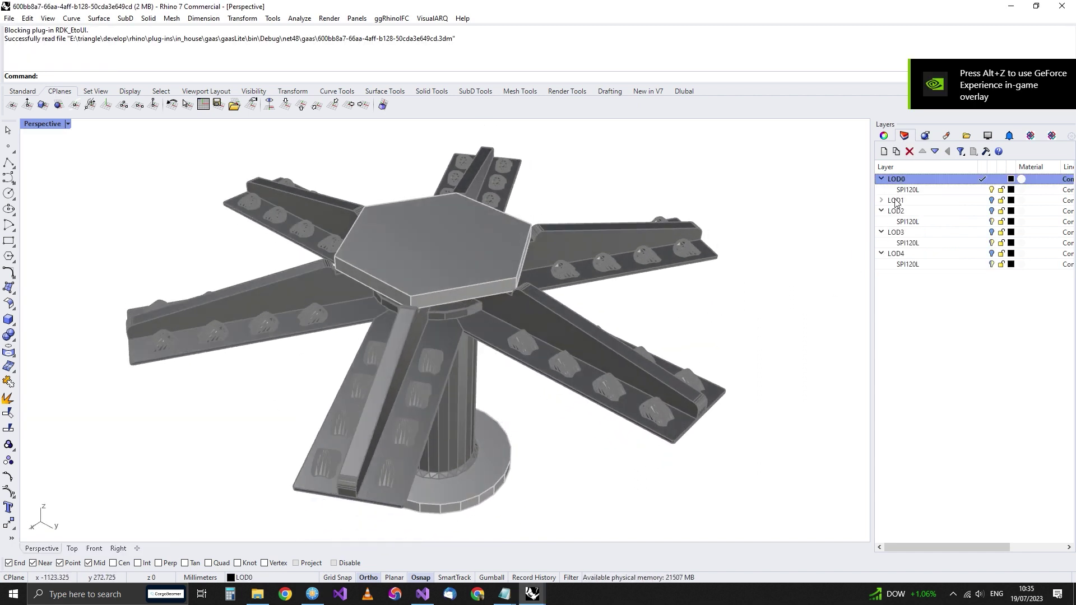
click(936, 201)
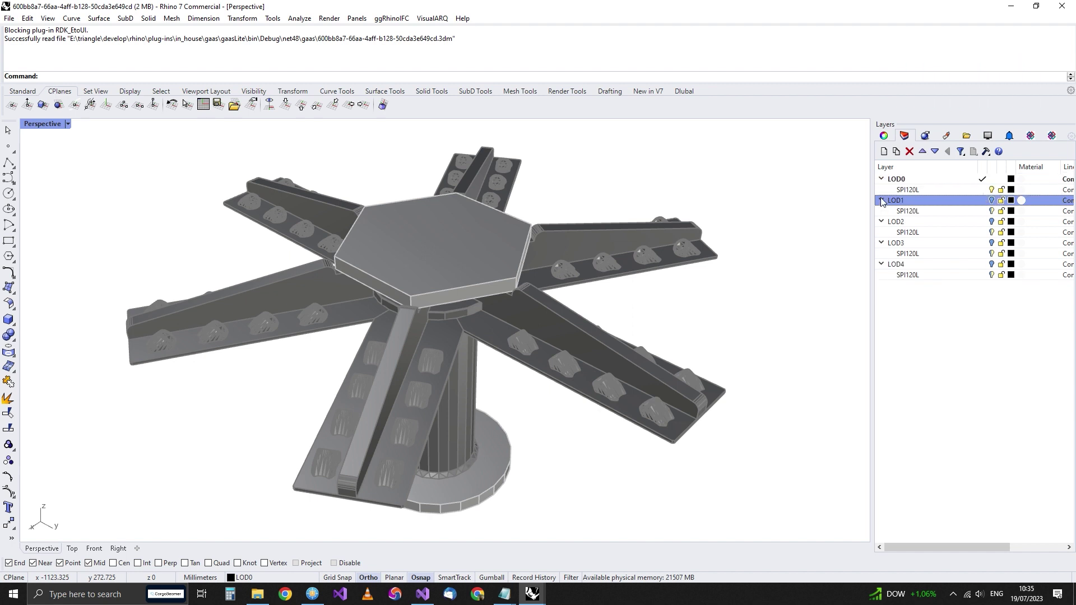
click(984, 201)
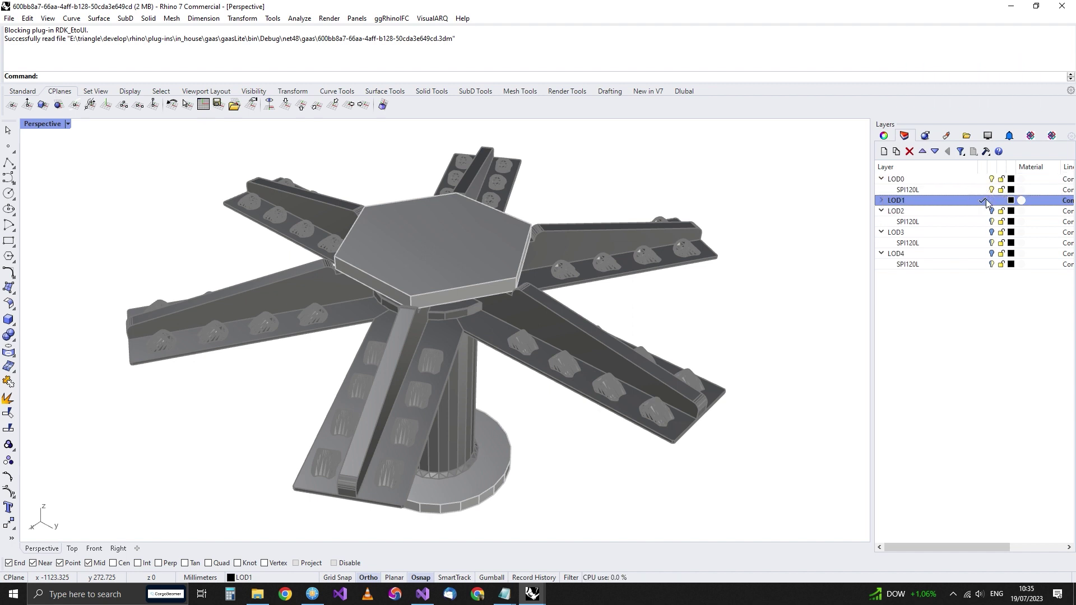
Hide the LOD0 layer and display the LOD2, LOD3 and LOD4 layers one at a time to compare the spider's representations.
click(991, 179)
click(991, 213)
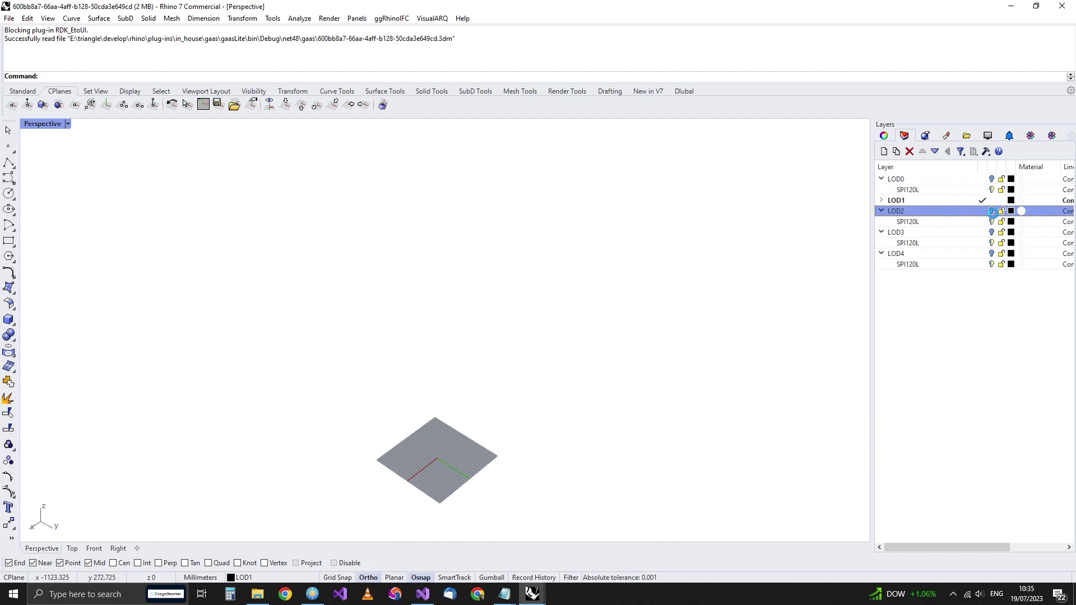
click(991, 212)
click(991, 232)
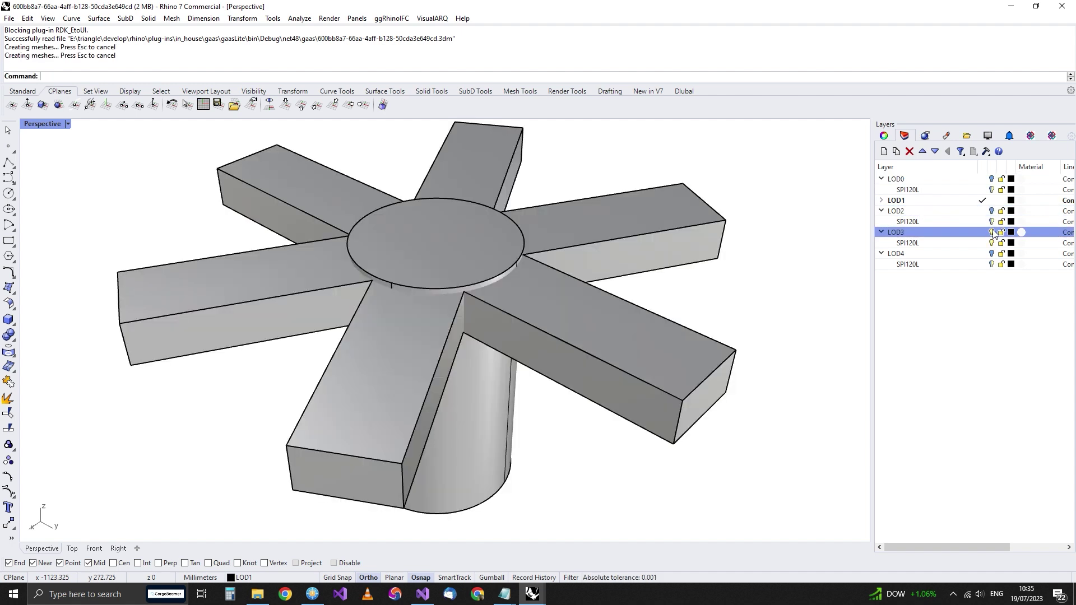
click(991, 233)
click(992, 254)
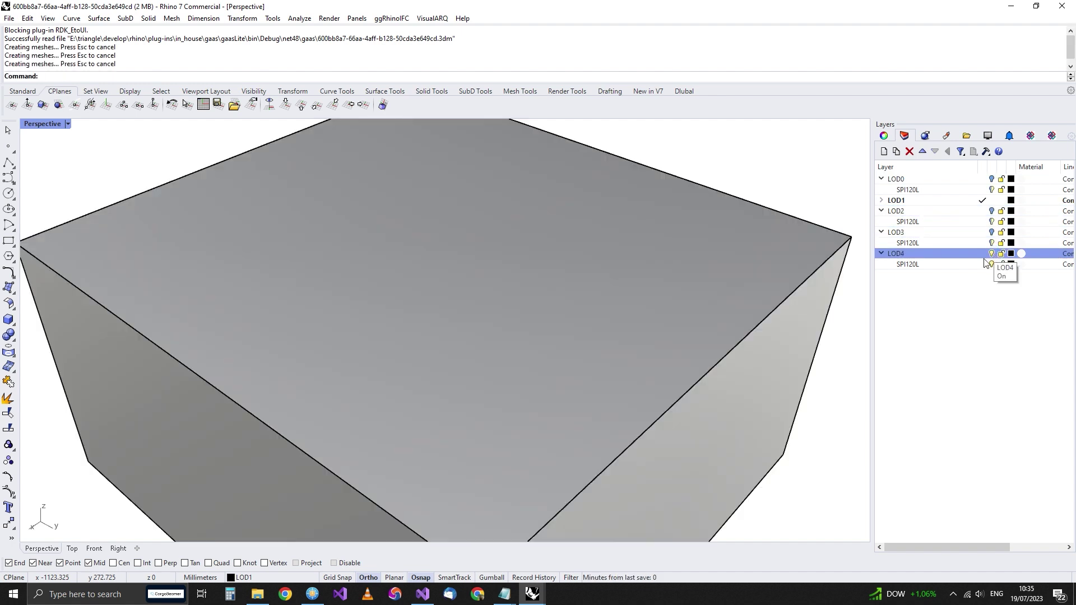
Examine the spider's LOD4 geometry, hide the LOD4 layer, and close the model file without saving changes.
scroll(567, 358, down, 3)
right_drag(567, 358, 547, 326)
scroll(547, 326, down, 2)
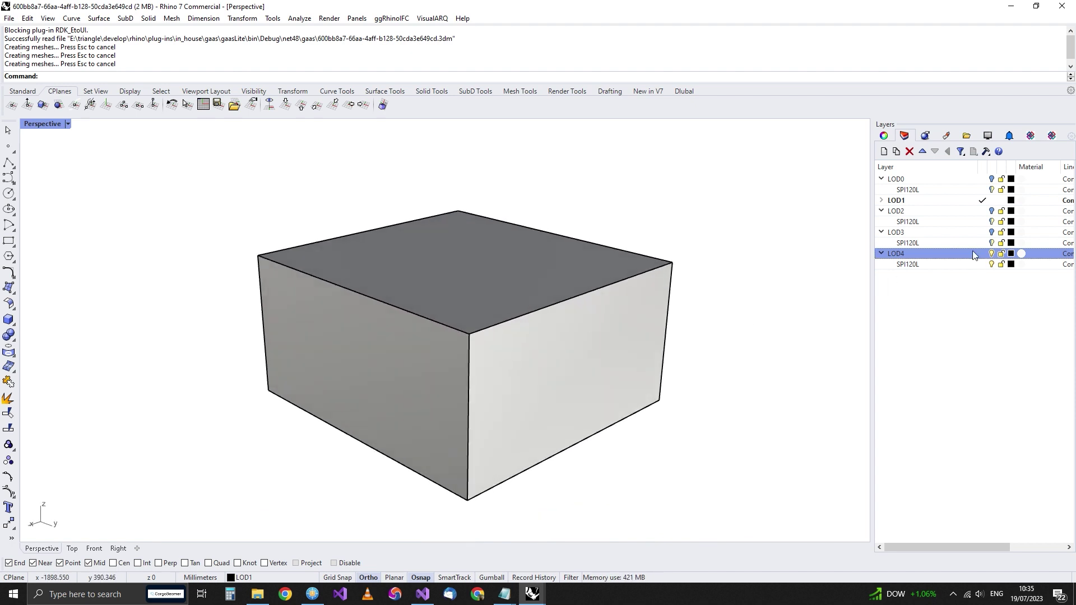
click(991, 254)
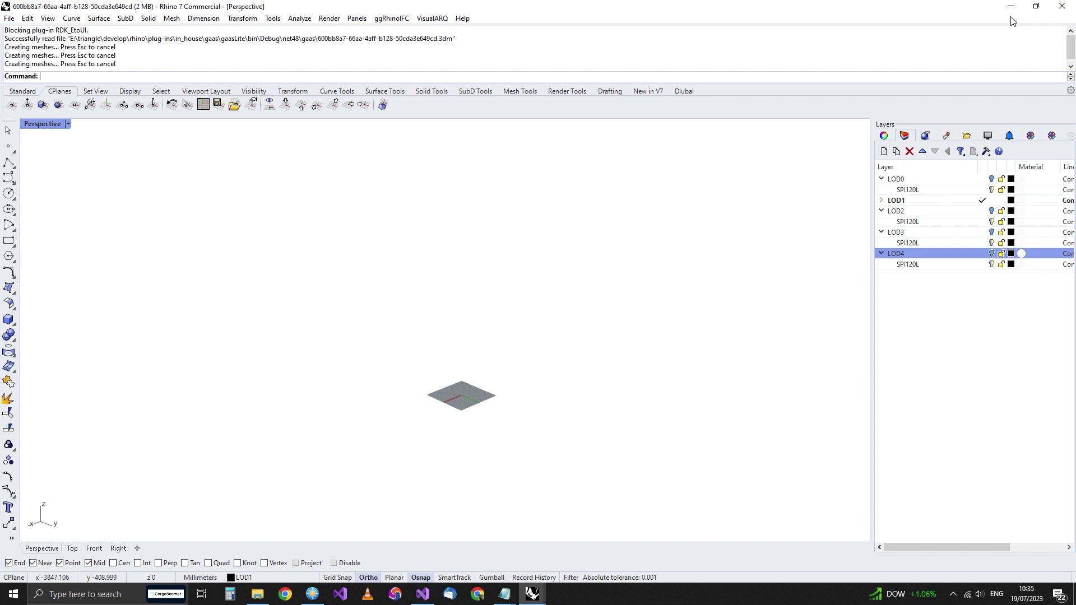
click(1062, 6)
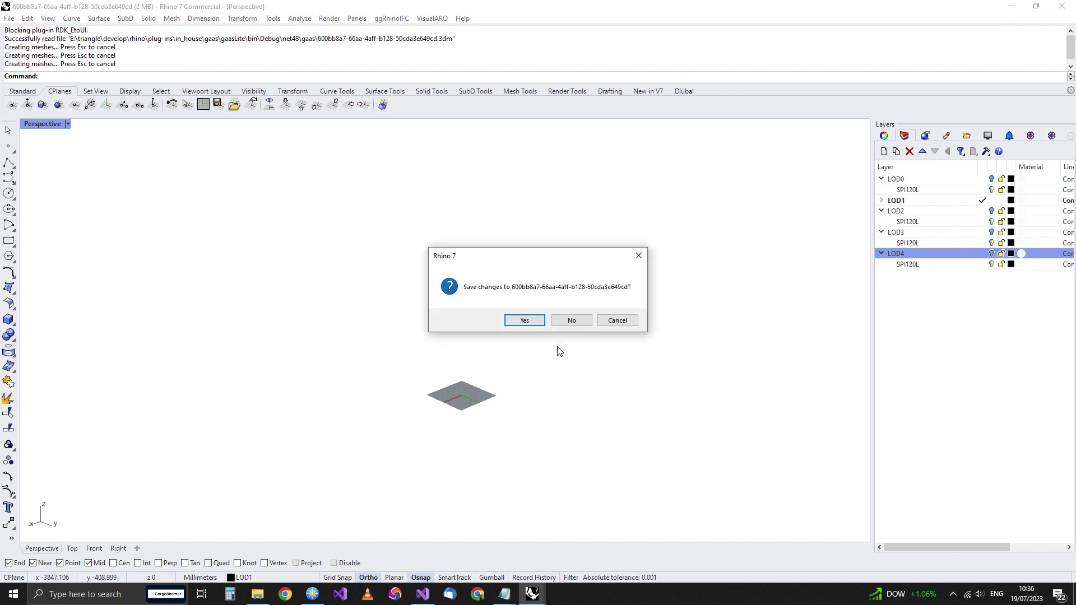
click(567, 320)
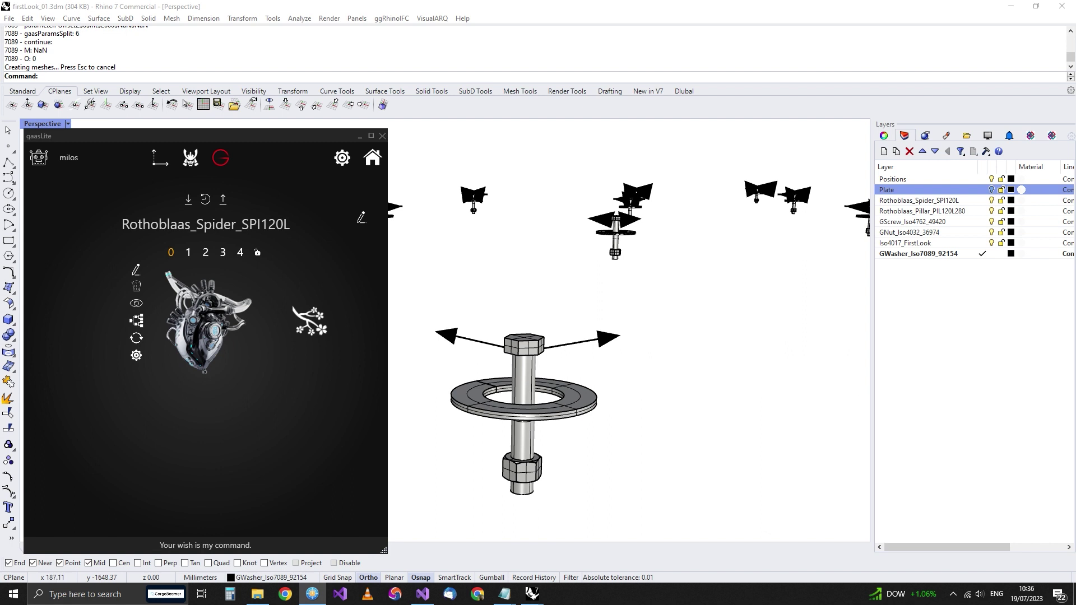
Switch to the file manager, open gaasLite's samurai folder, and select GScrew_Iso4017.rhp.
key(alt+Tab)
drag(692, 241, 150, 218)
double_click(60, 340)
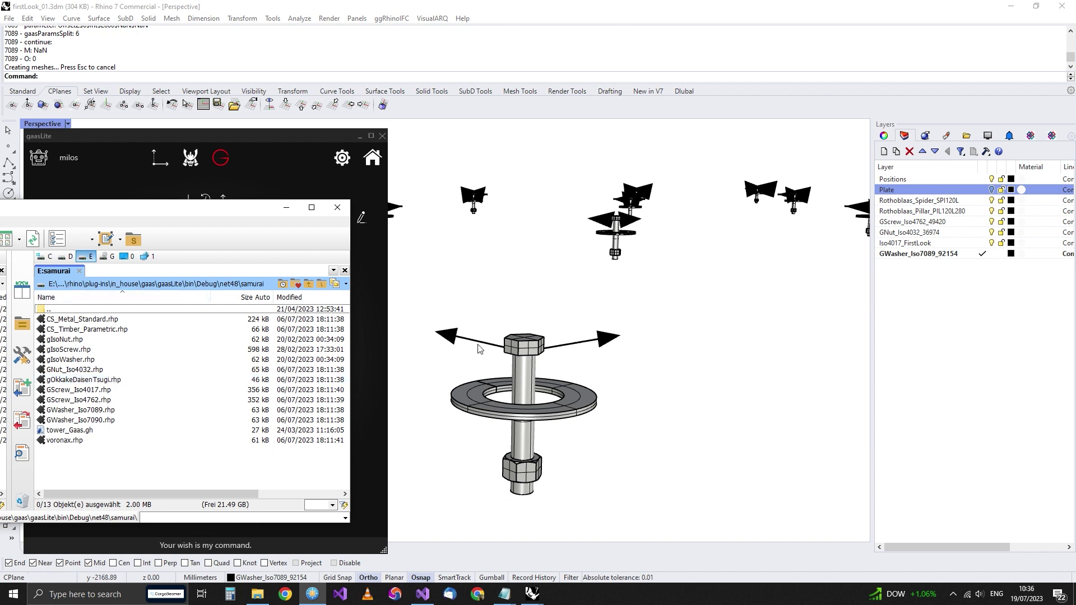
click(70, 393)
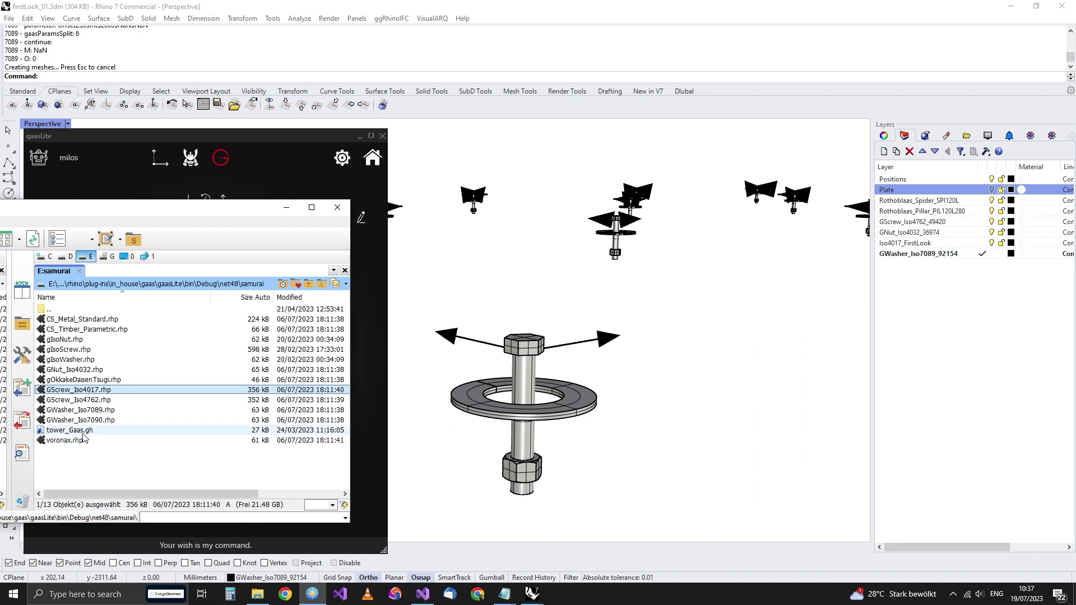
Open tower_Gaas.gh in Grasshopper, dismiss the tutorial browser, and examine the gaasIN input parameters and the tower preview.
double_click(82, 431)
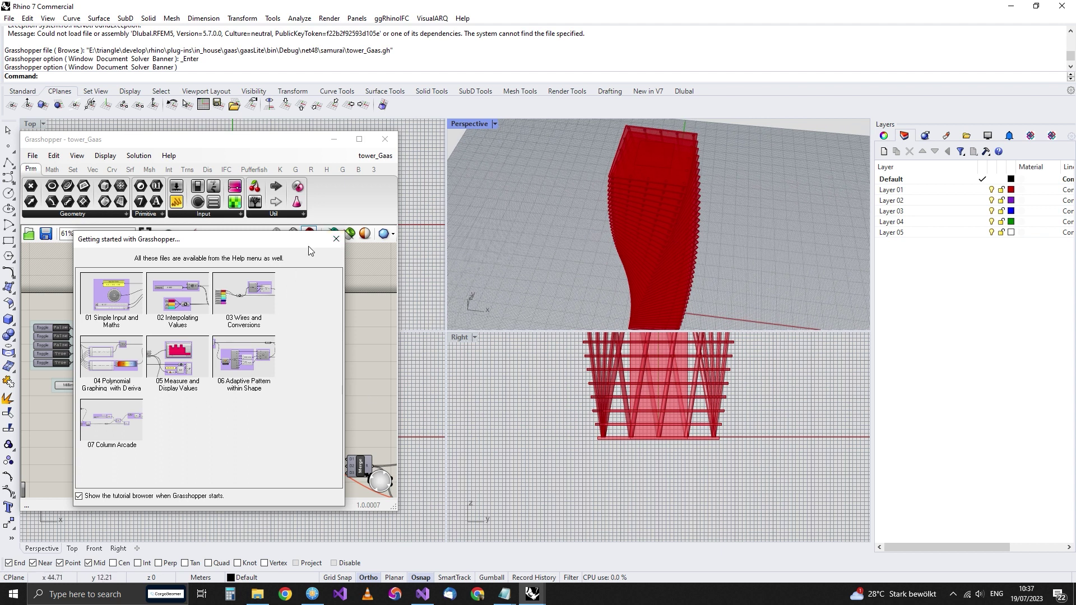
click(335, 240)
scroll(117, 388, up, 8)
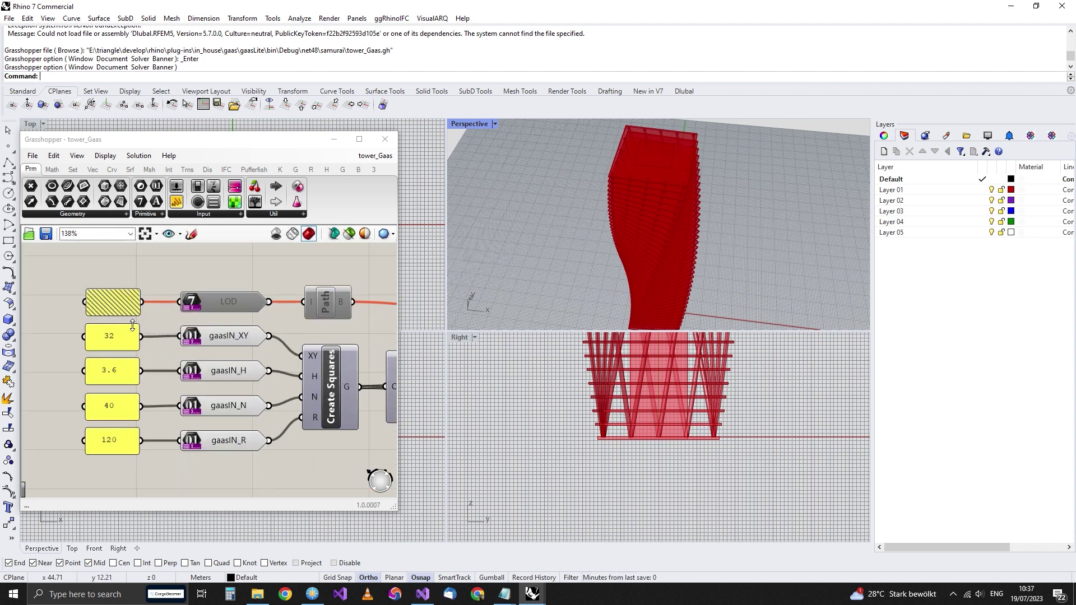
right_drag(121, 347, 120, 340)
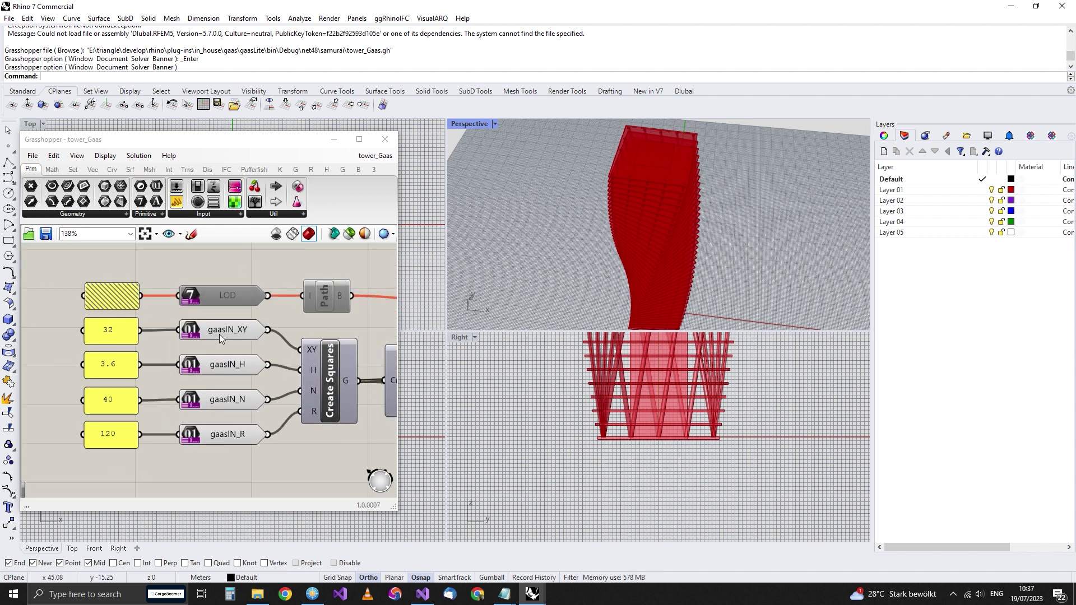
right_drag(465, 241, 641, 185)
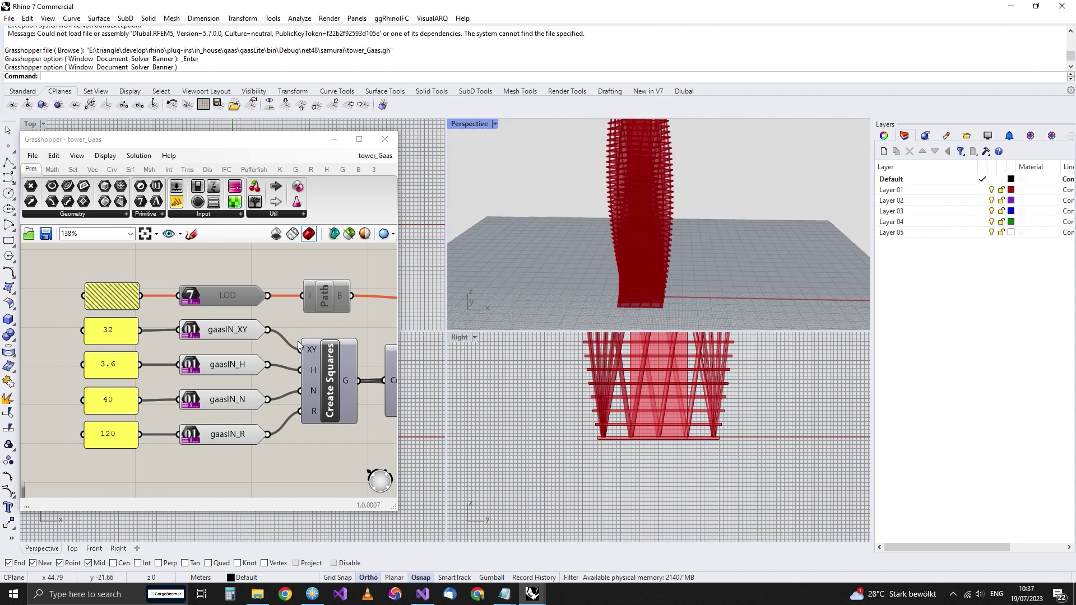
Examine the gaasOut floors, core and columns outputs of the tower definition, and close the Grasshopper window.
scroll(197, 373, down, 5)
scroll(197, 373, up, 1)
right_drag(268, 378, 260, 319)
scroll(260, 319, up, 3)
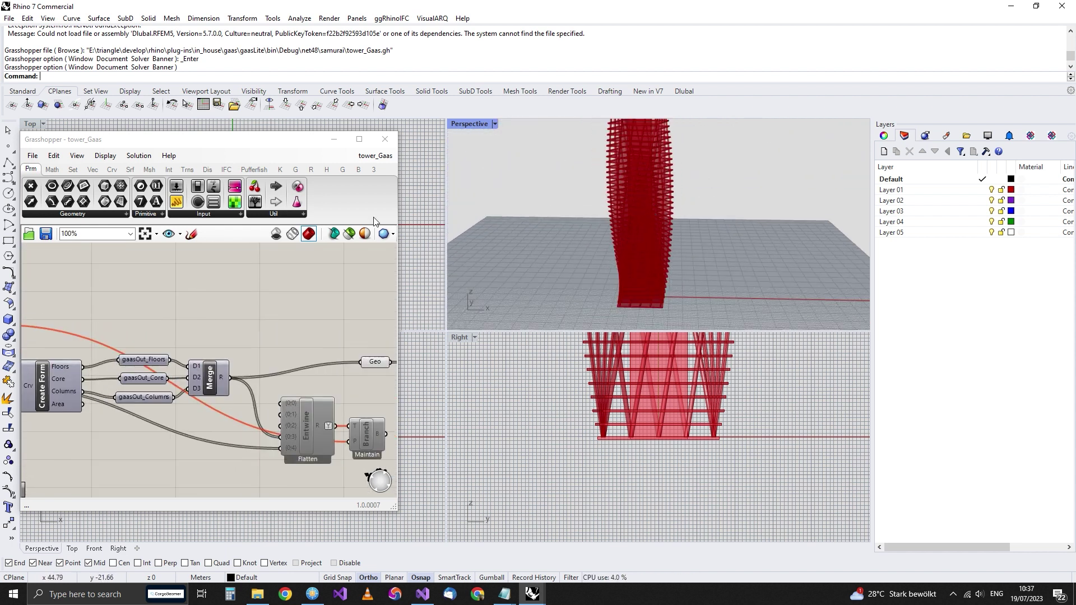
click(385, 139)
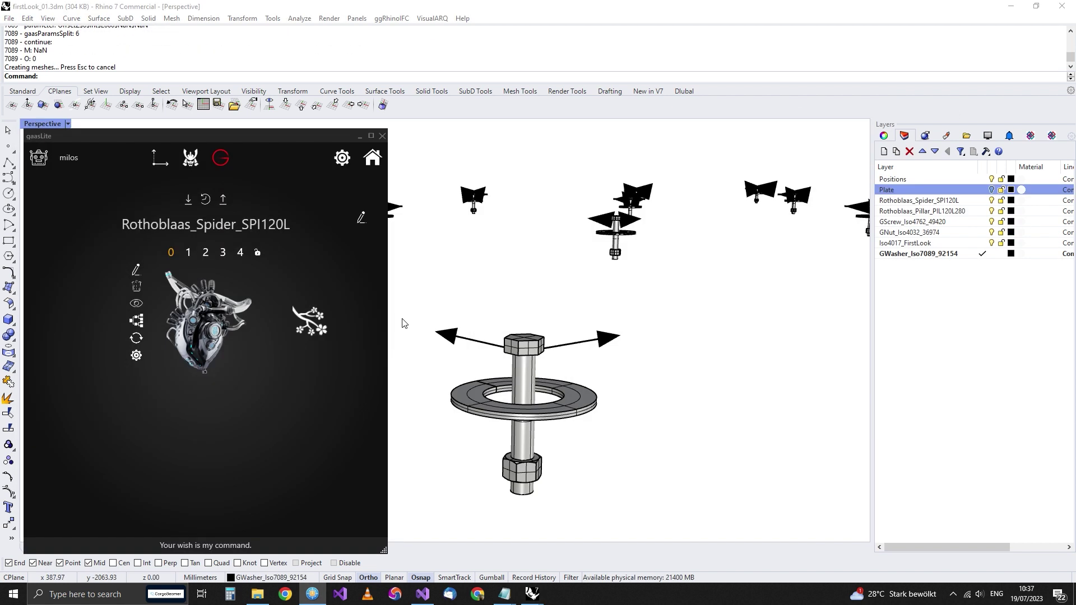
Draw an open V-shaped polyline with three points in the empty area in front of the screws and zoom to it.
click(436, 278)
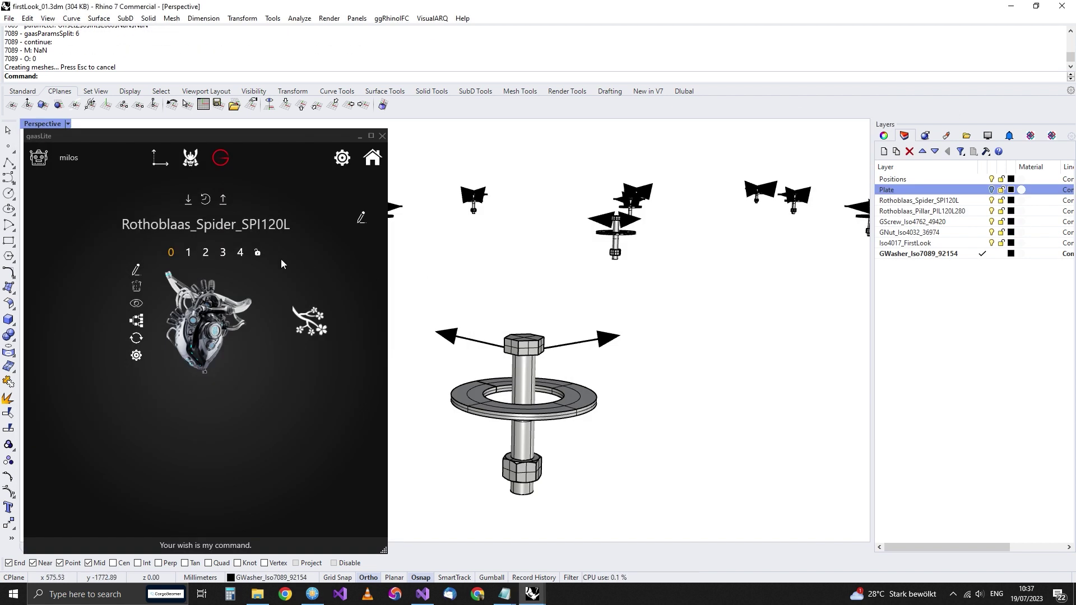
click(248, 340)
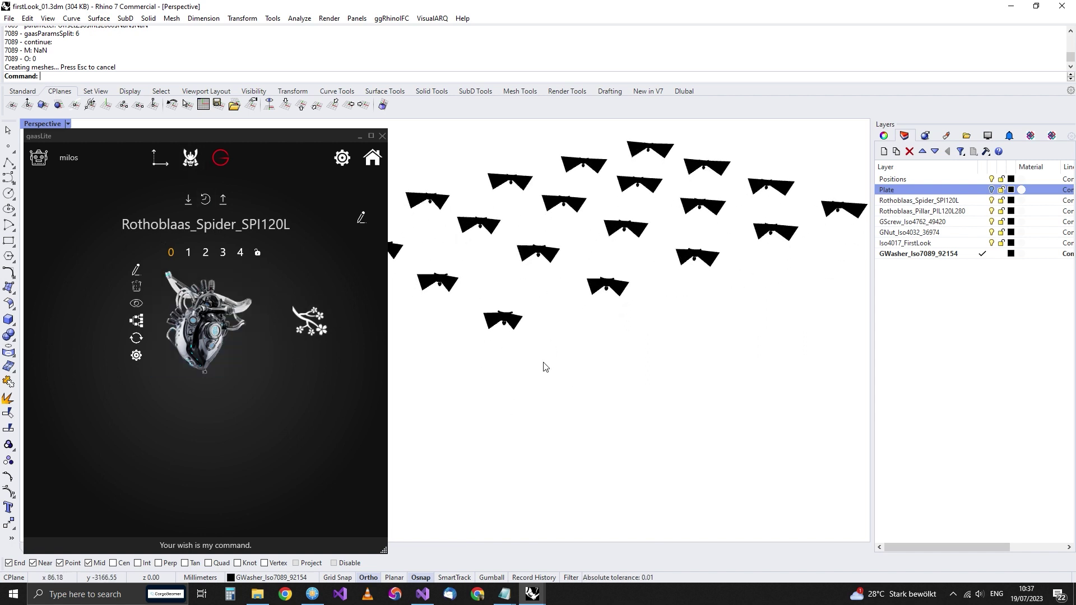
click(8, 162)
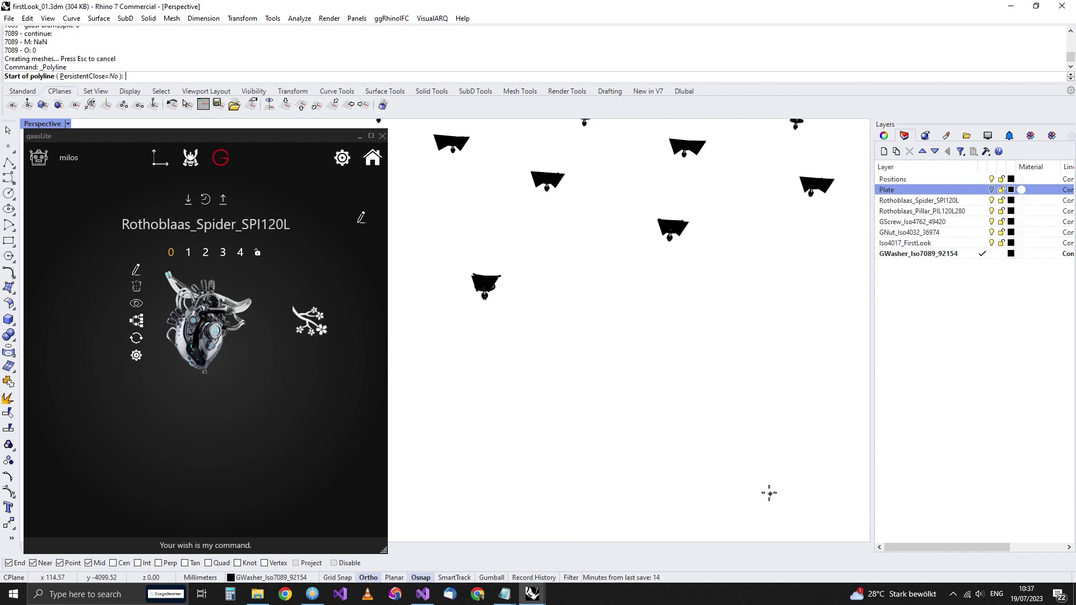
click(720, 455)
click(683, 473)
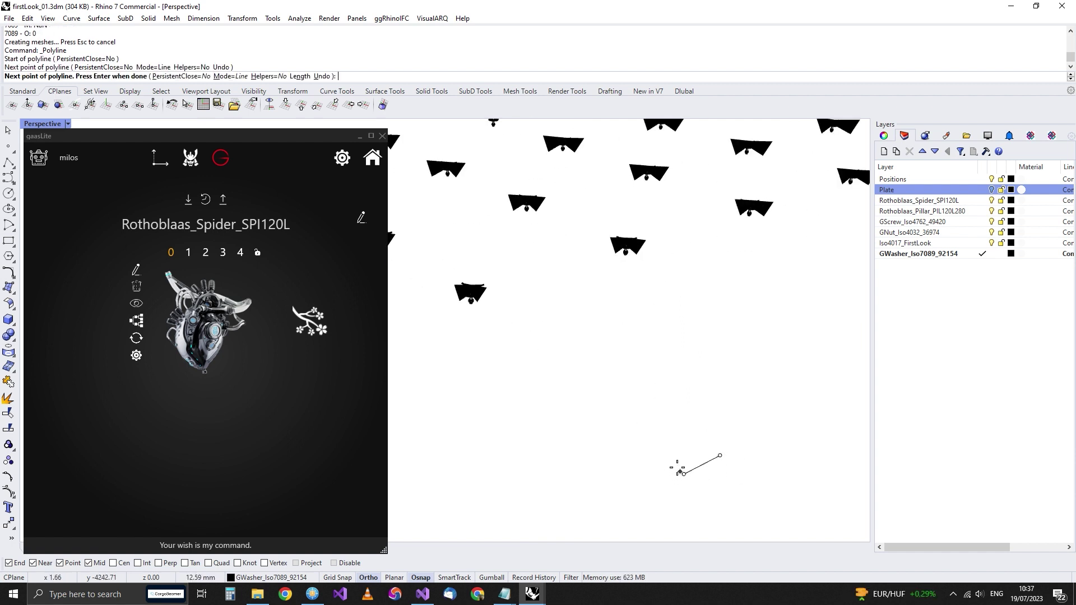
click(647, 446)
key(Return)
scroll(675, 486, up, 5)
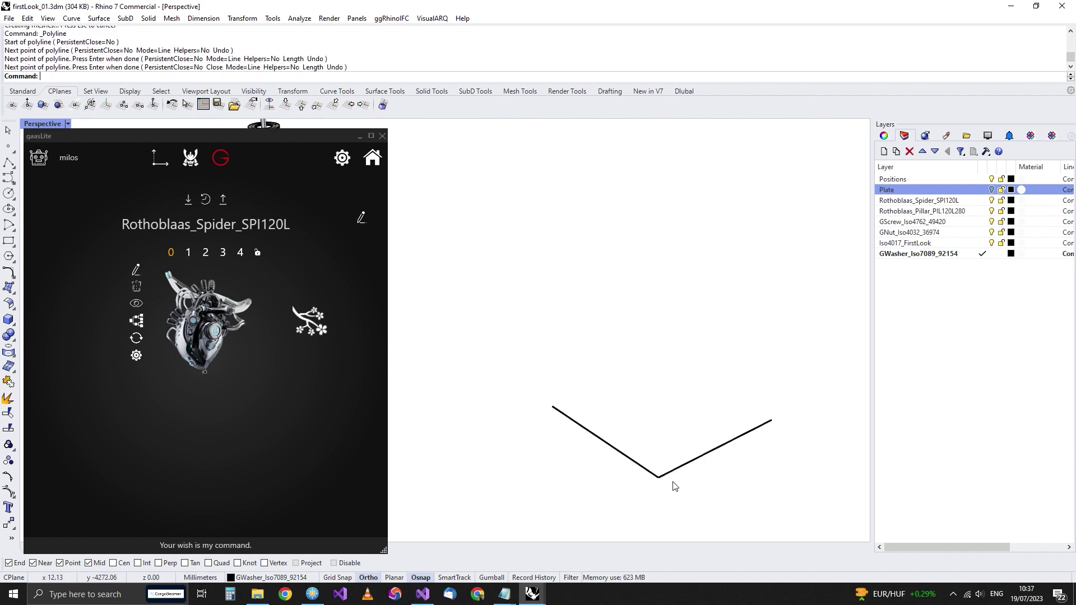
click(627, 455)
text(ZS)
key(Return)
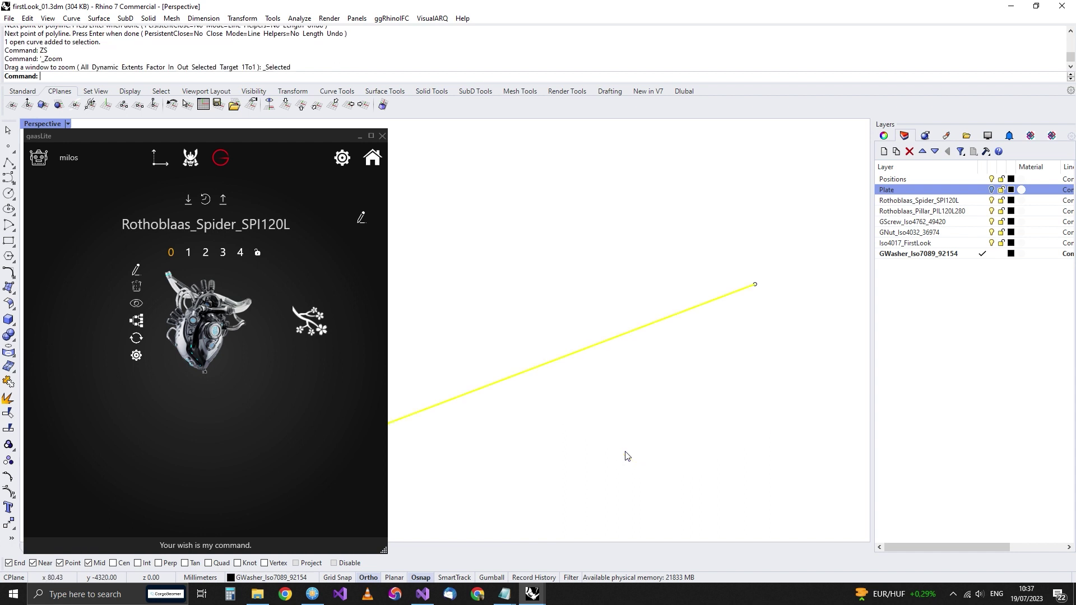
key(Escape)
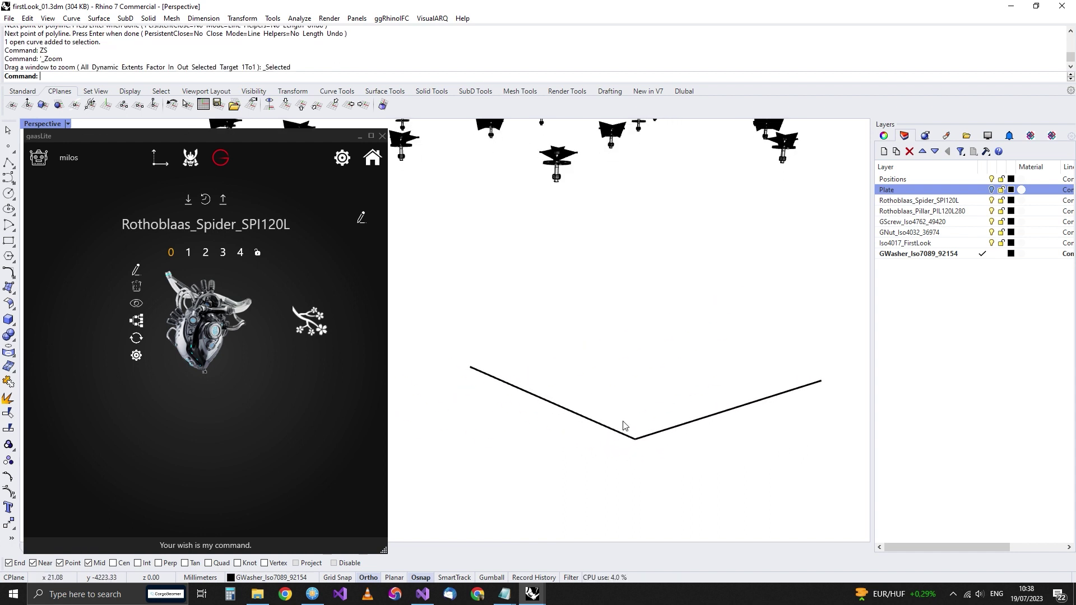
Create a new gaasset based on the tower_Gaas samurai.
click(184, 164)
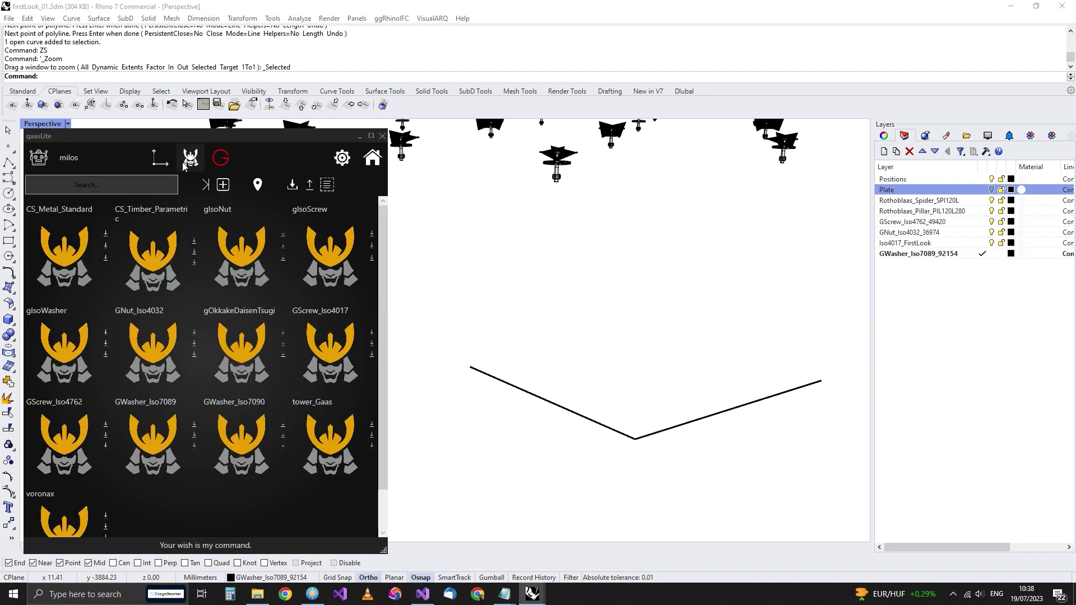
click(220, 157)
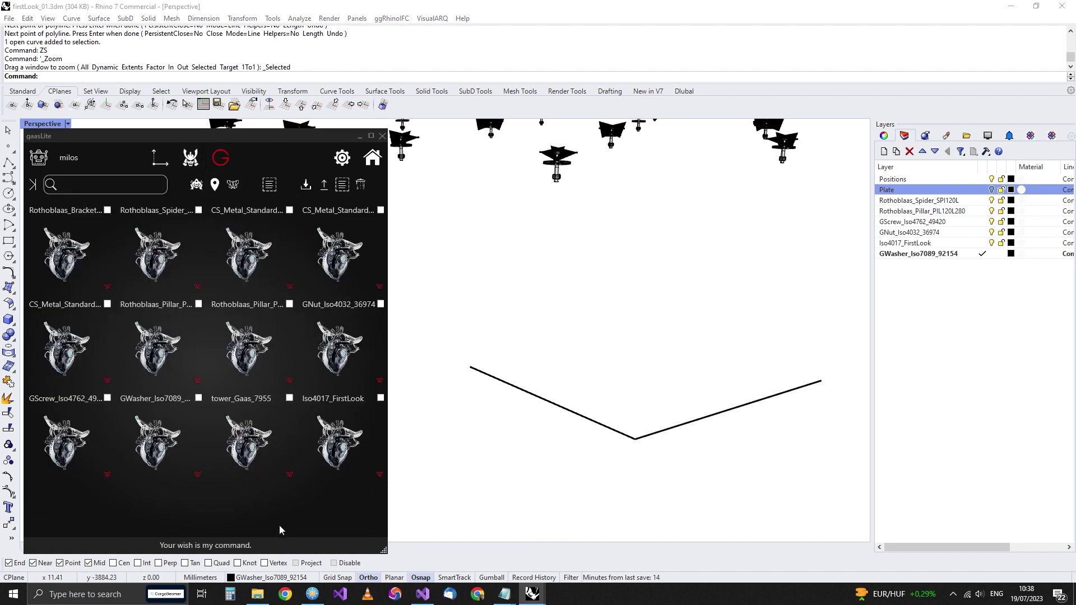
click(230, 186)
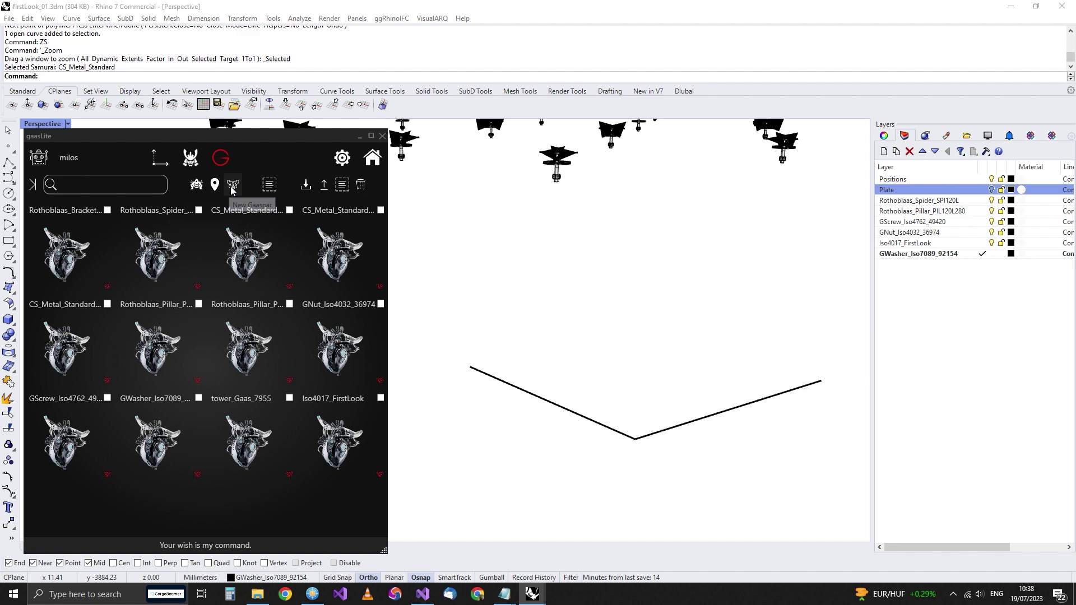
click(262, 348)
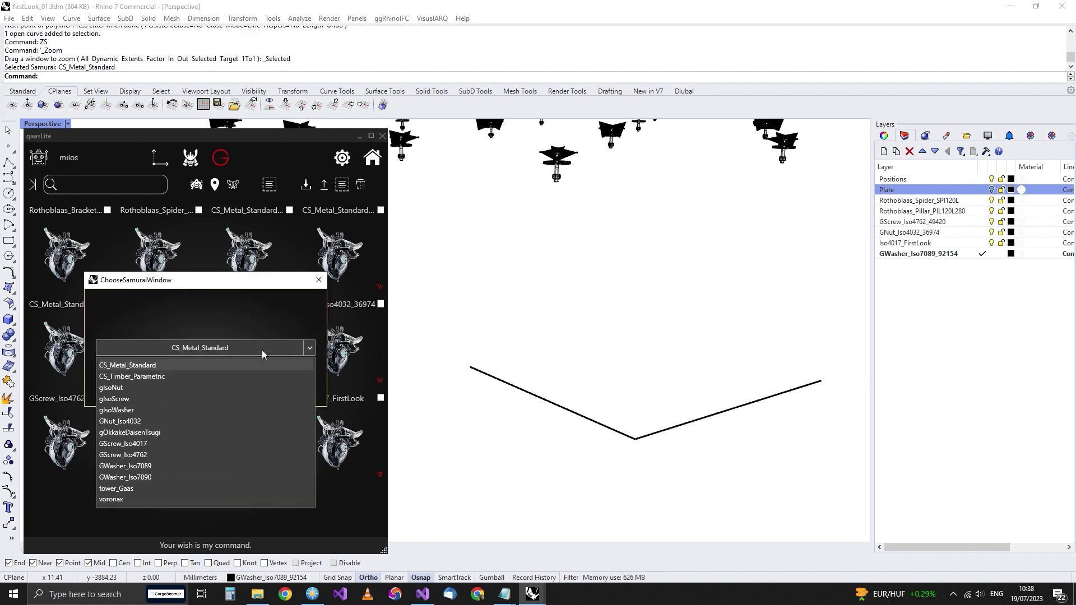
click(129, 487)
click(267, 396)
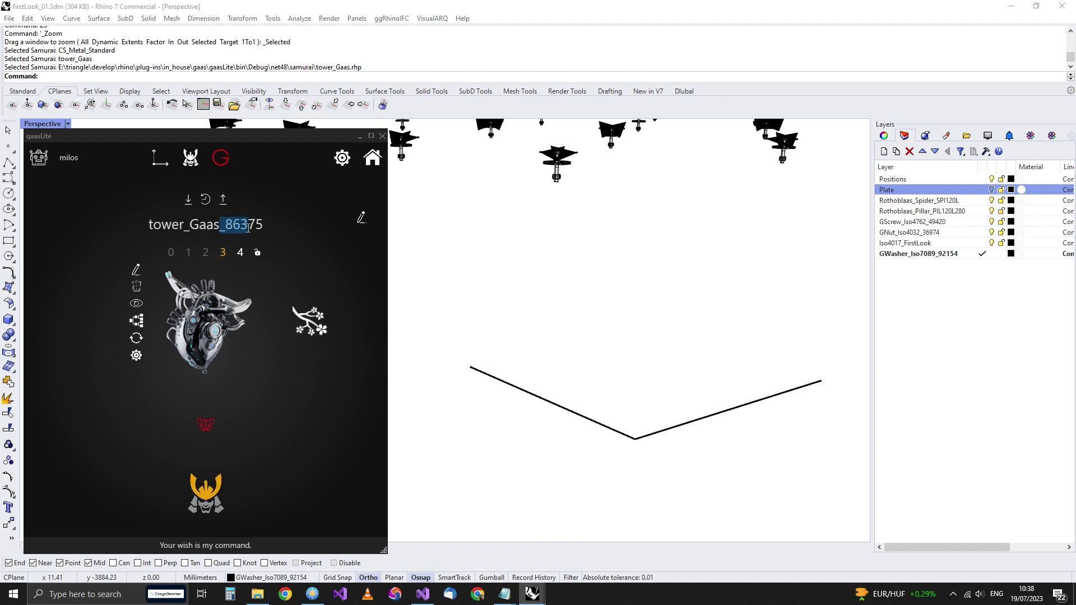
Rename the new tower gaasset to tower_Gaas_FirstLook and save its info.
click(227, 225)
drag(227, 258, 284, 257)
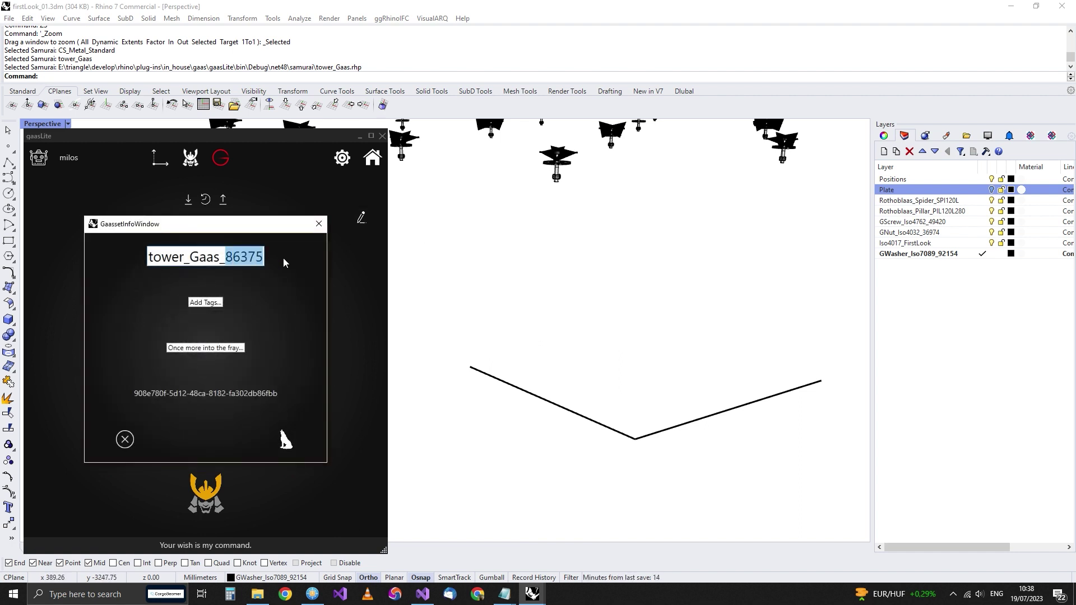
text(tLoo)
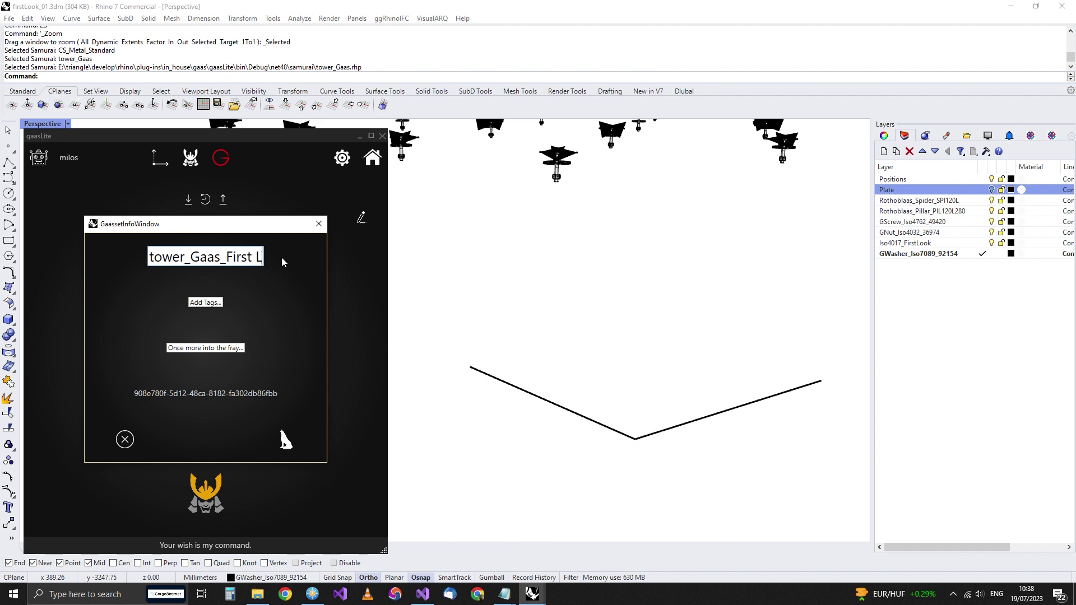
text(k)
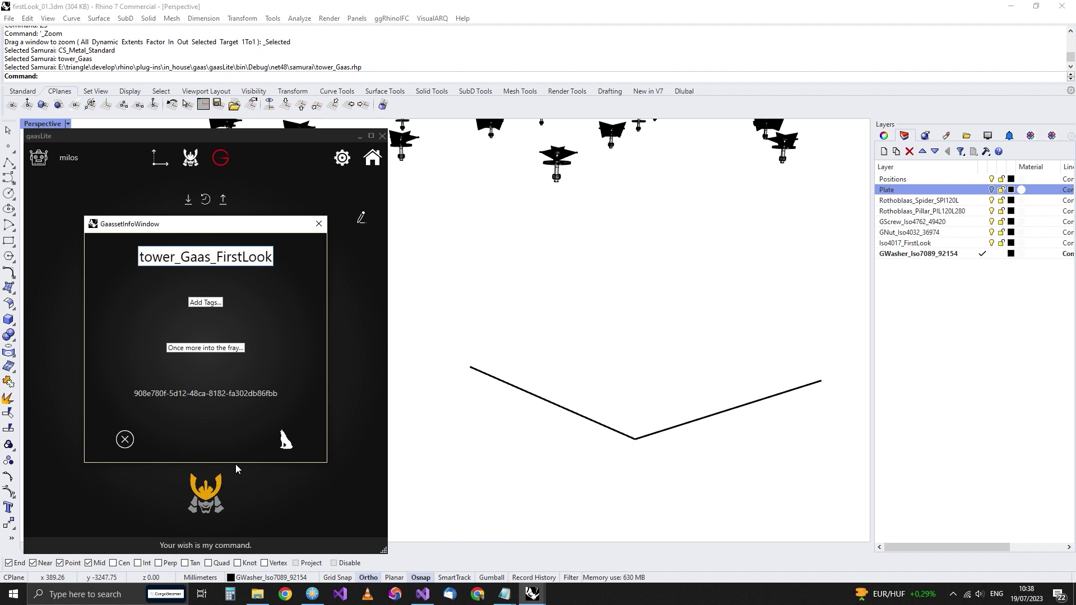
click(286, 440)
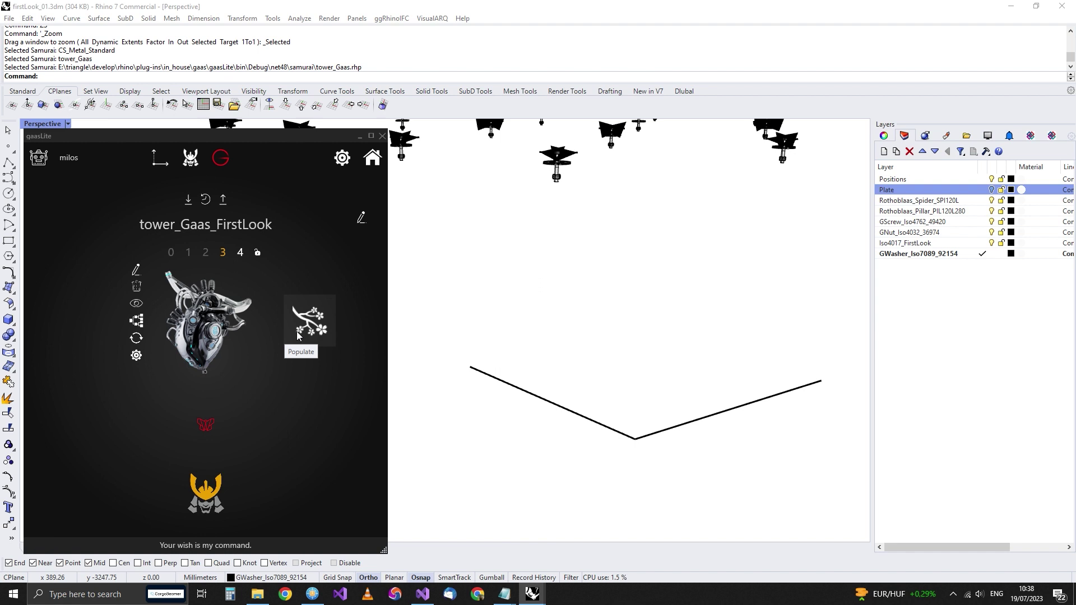
Populate the tower_Gaas_FirstLook gaasset using the V-shaped polyline as its base object.
click(297, 334)
click(626, 440)
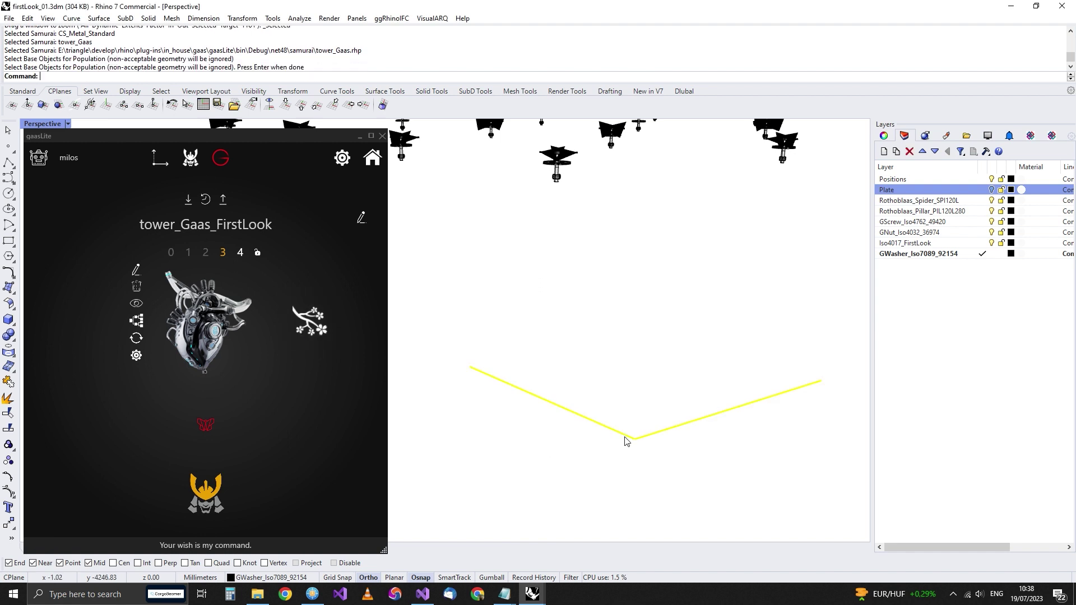
key(Return)
scroll(629, 440, up, 10)
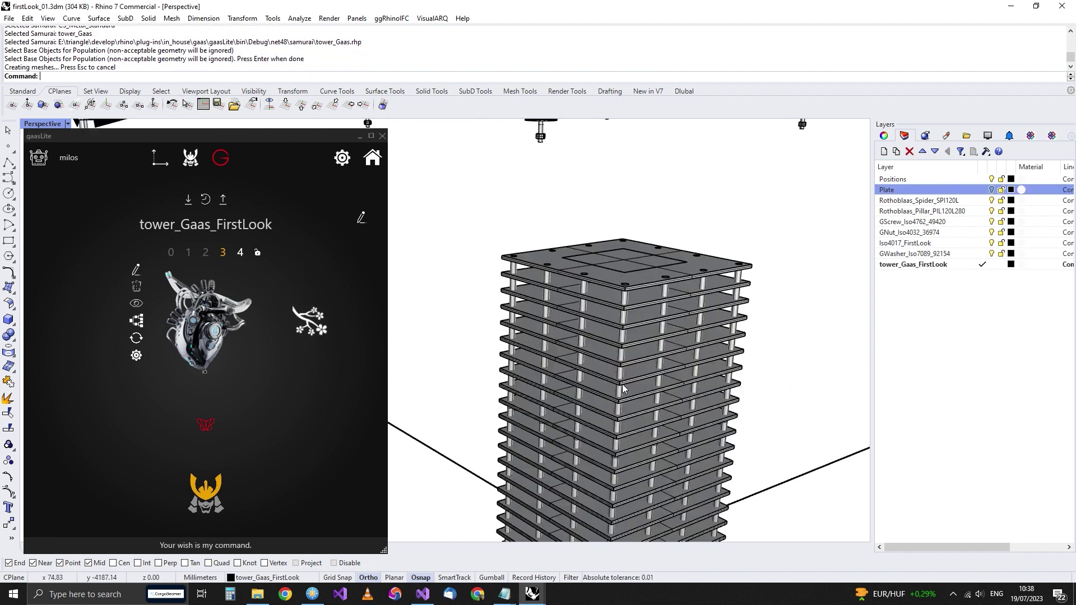
scroll(640, 348, down, 5)
right_drag(641, 347, 589, 371)
right_drag(568, 273, 555, 360)
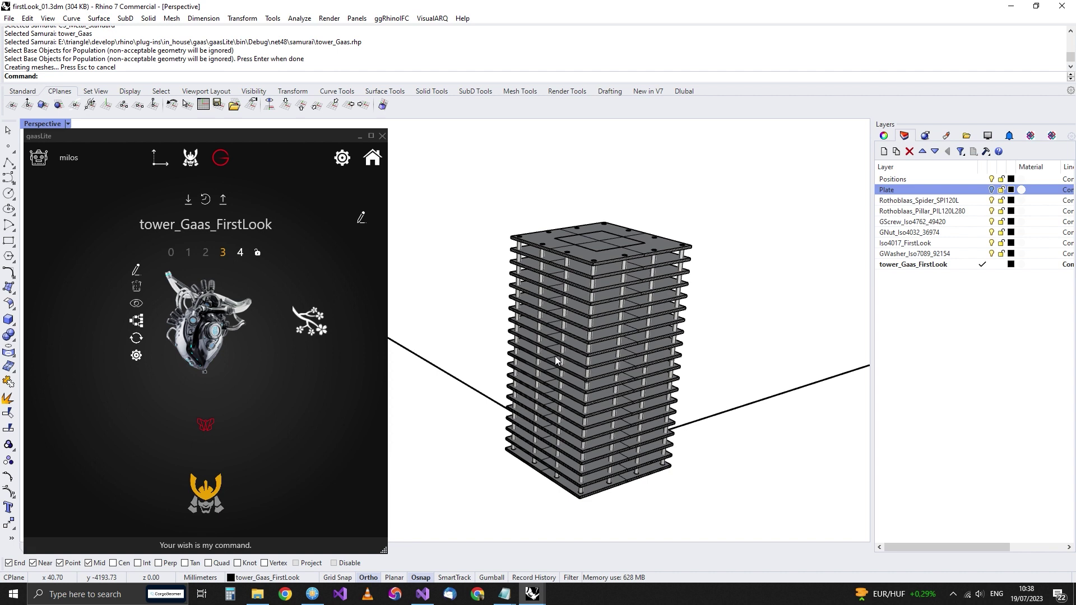
scroll(557, 355, up, 4)
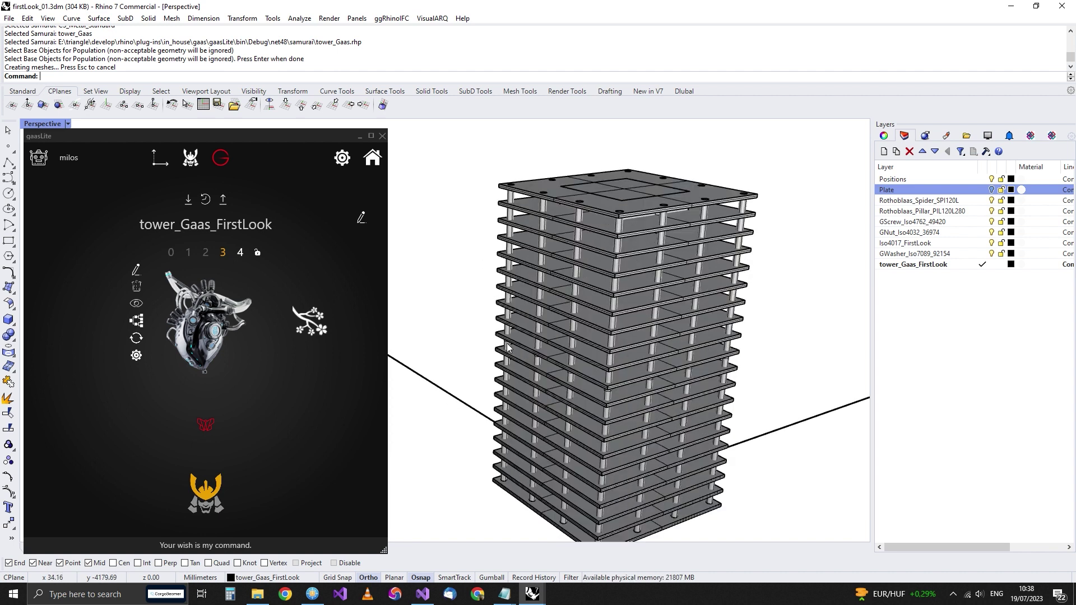
shift+right_drag(531, 348, 498, 334)
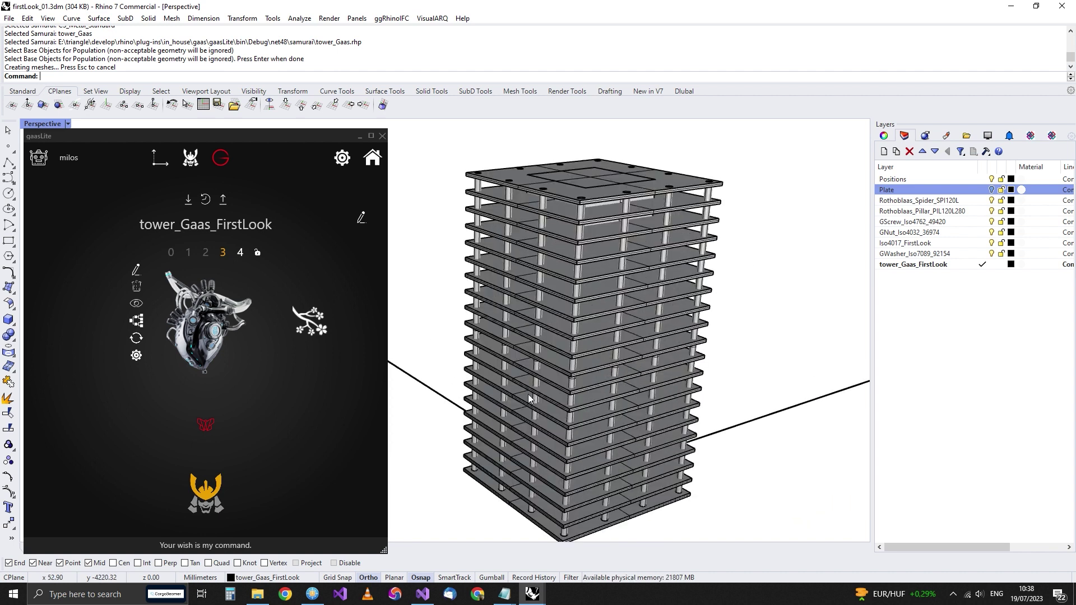
Set the tower's gaasIN_XY parameter to 40 and regenerate the gaasset.
click(211, 431)
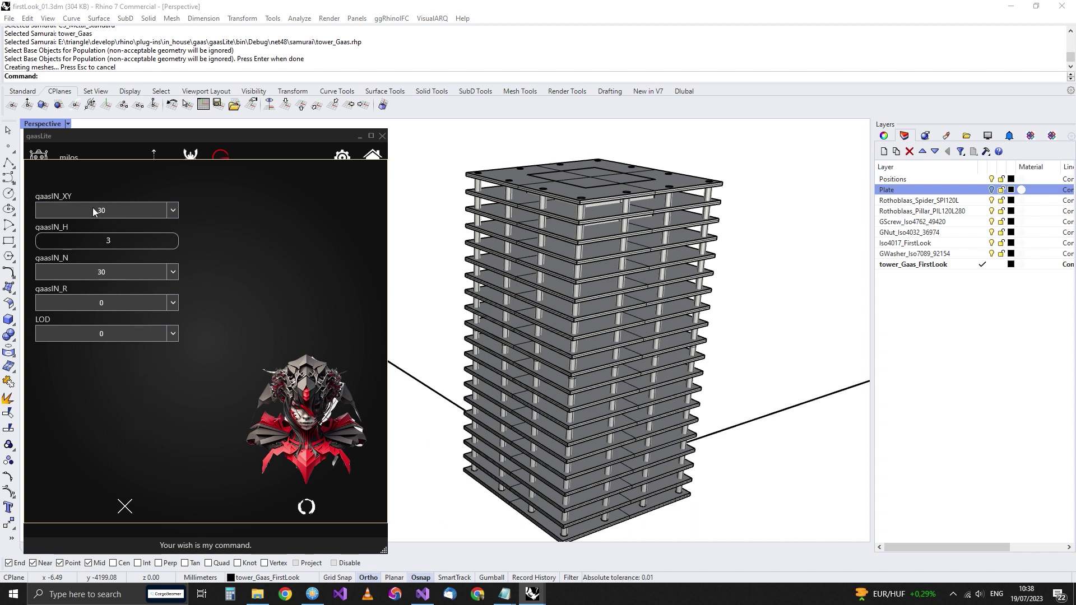
click(175, 213)
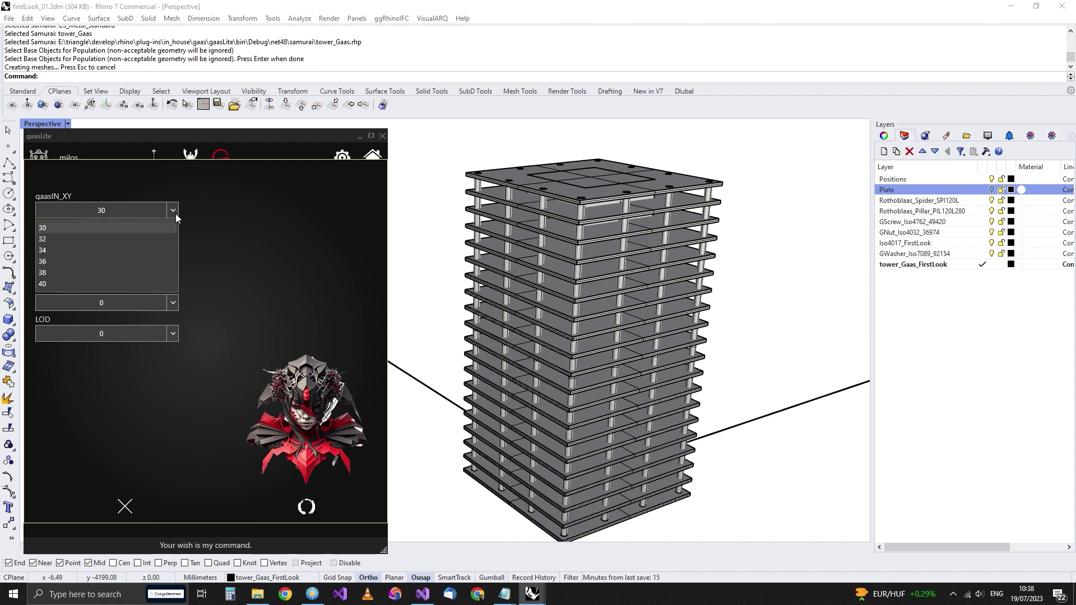
click(60, 281)
click(307, 507)
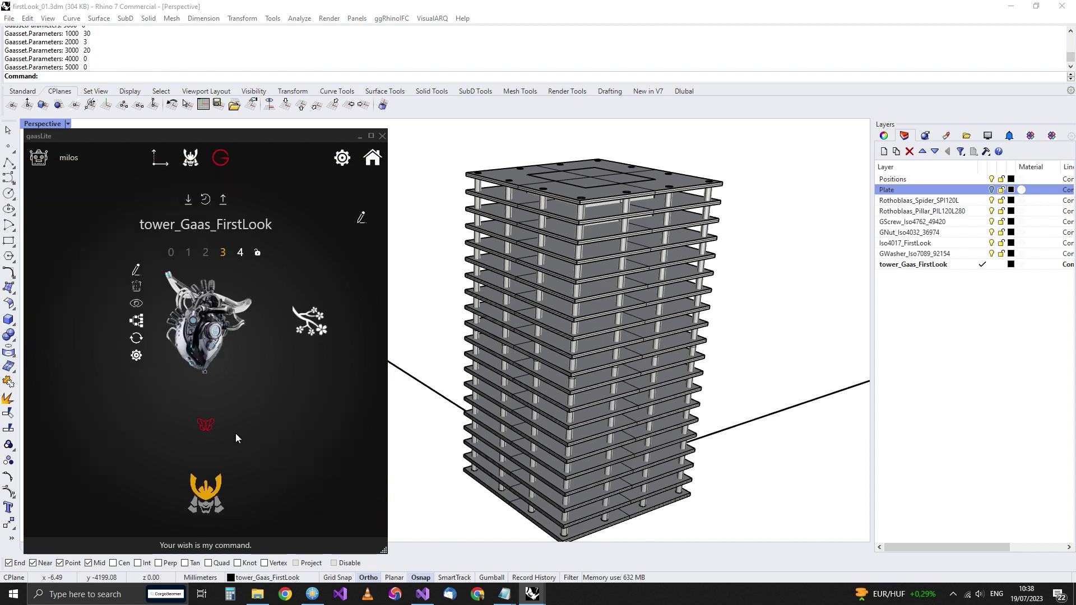
click(136, 338)
click(141, 462)
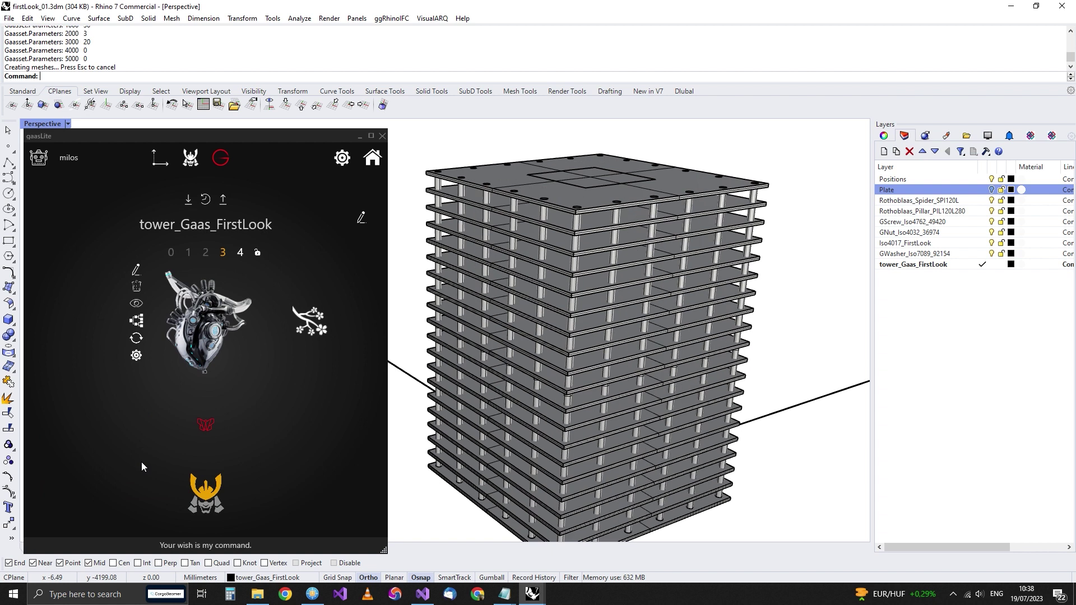
scroll(608, 307, down, 3)
mouse_move(555, 289)
right_down()
mouse_move(561, 308)
mouse_move(561, 280)
right_up()
scroll(560, 281, up, 2)
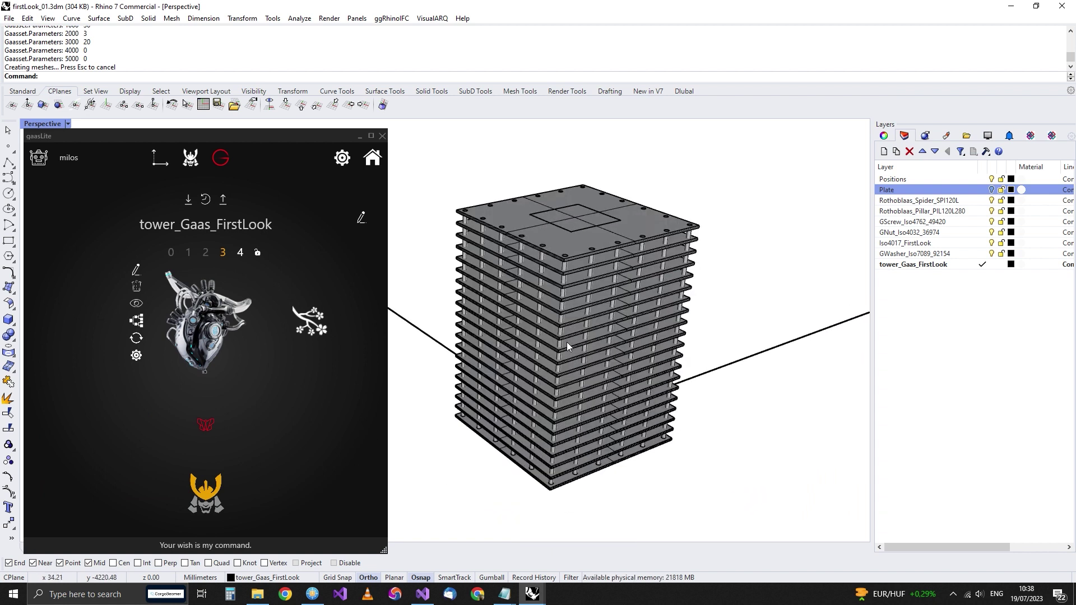
Set the tower's gaasIN_R parameter to 45 and regenerate the gaasset so its floors twist.
click(215, 430)
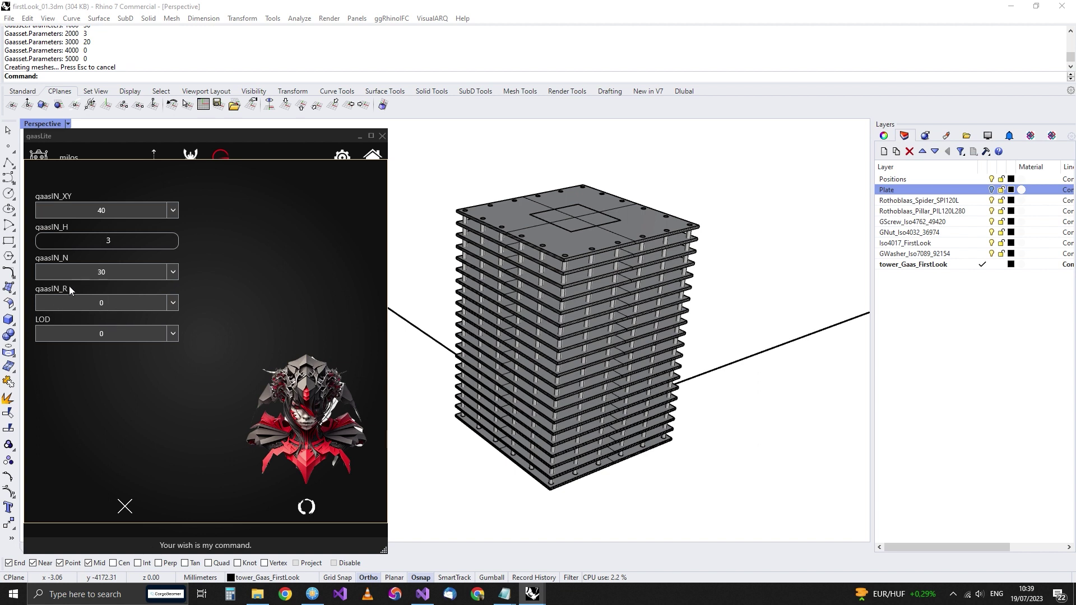
click(173, 304)
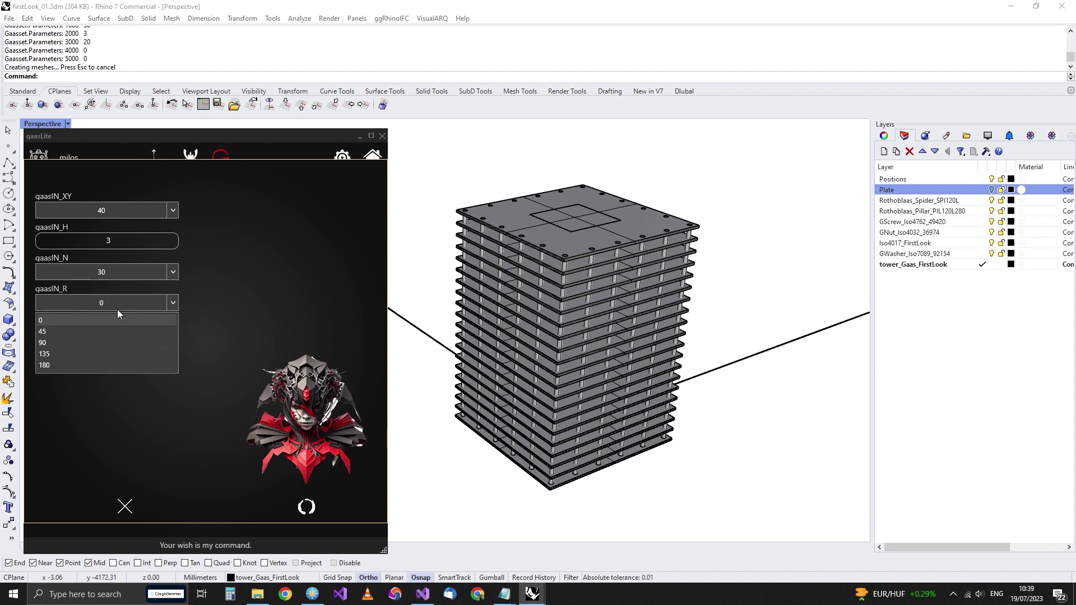
click(69, 329)
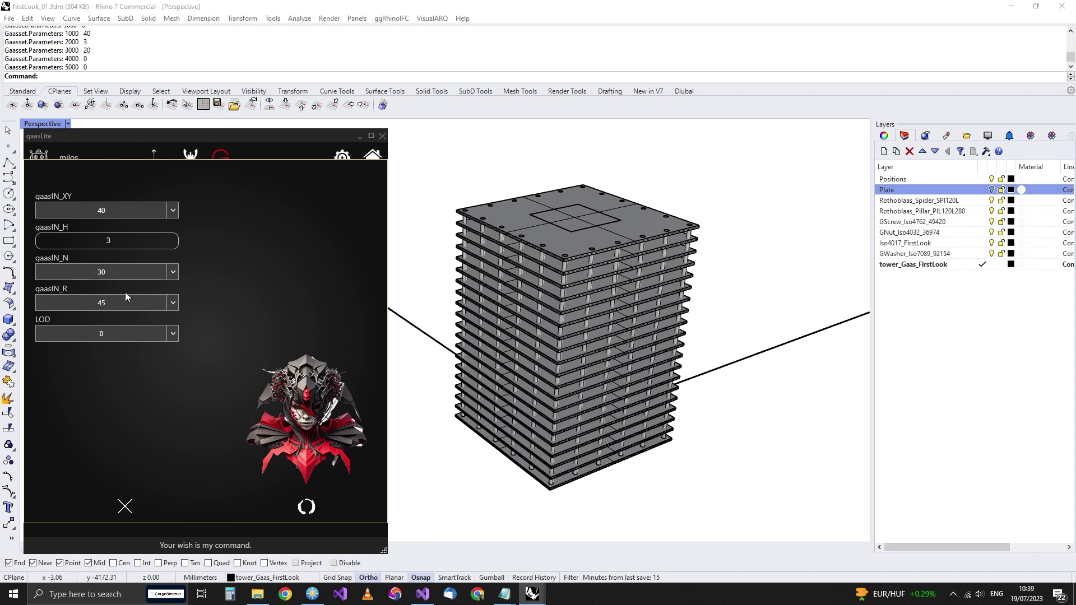
click(302, 505)
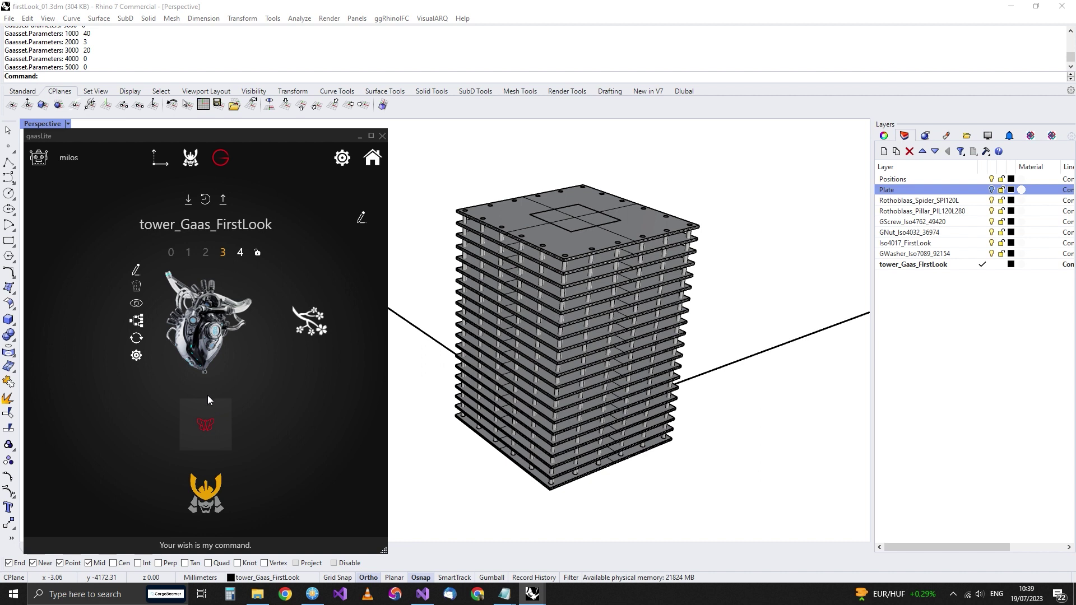
click(206, 424)
click(163, 455)
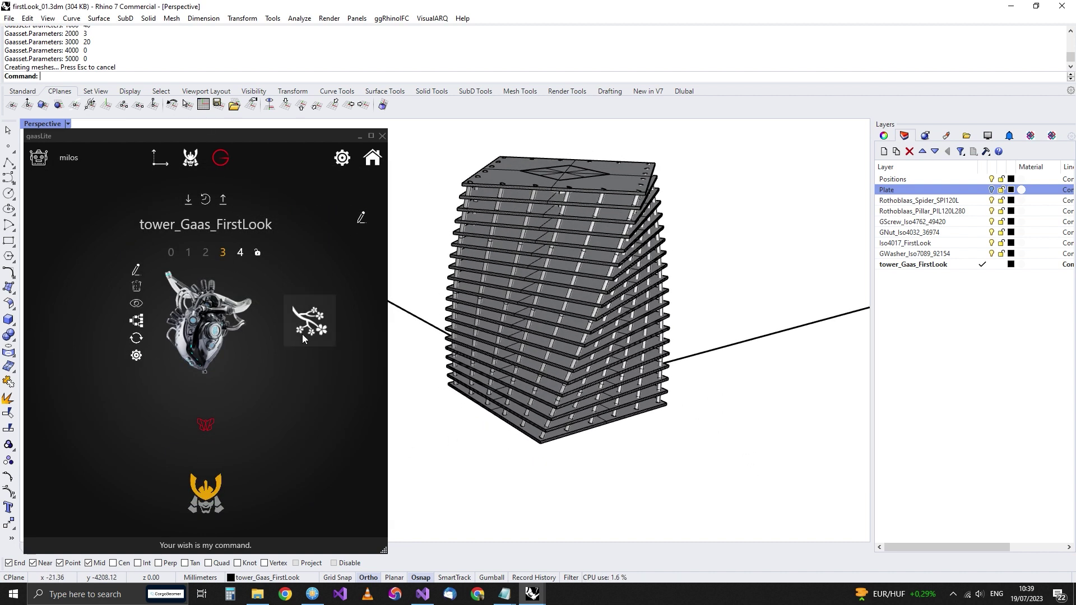
Set the tower's LOD parameter to 2 and regenerate the gaasset.
click(202, 431)
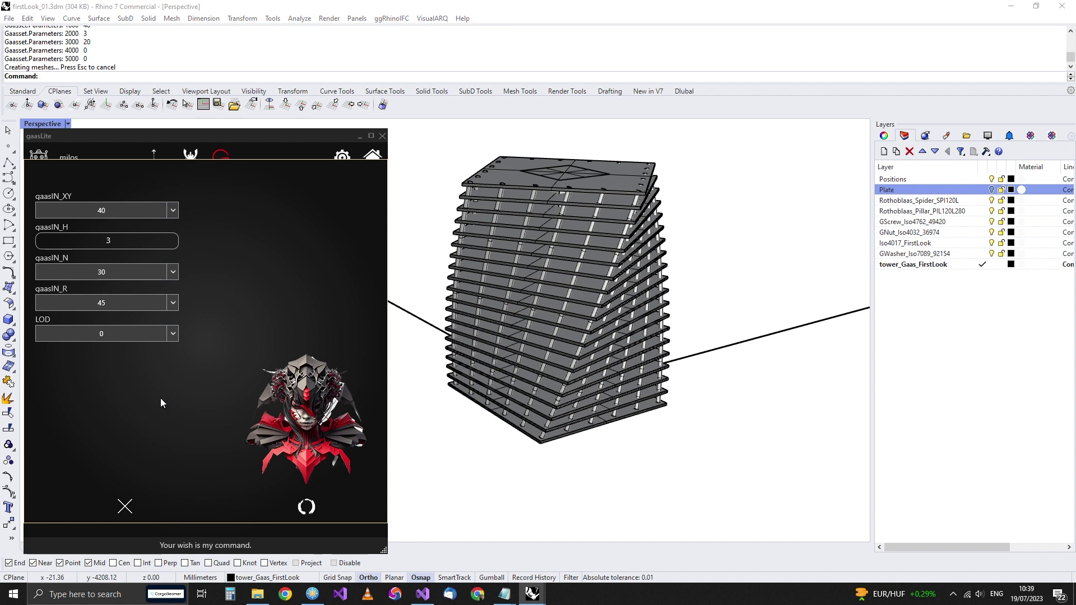
click(173, 334)
click(62, 376)
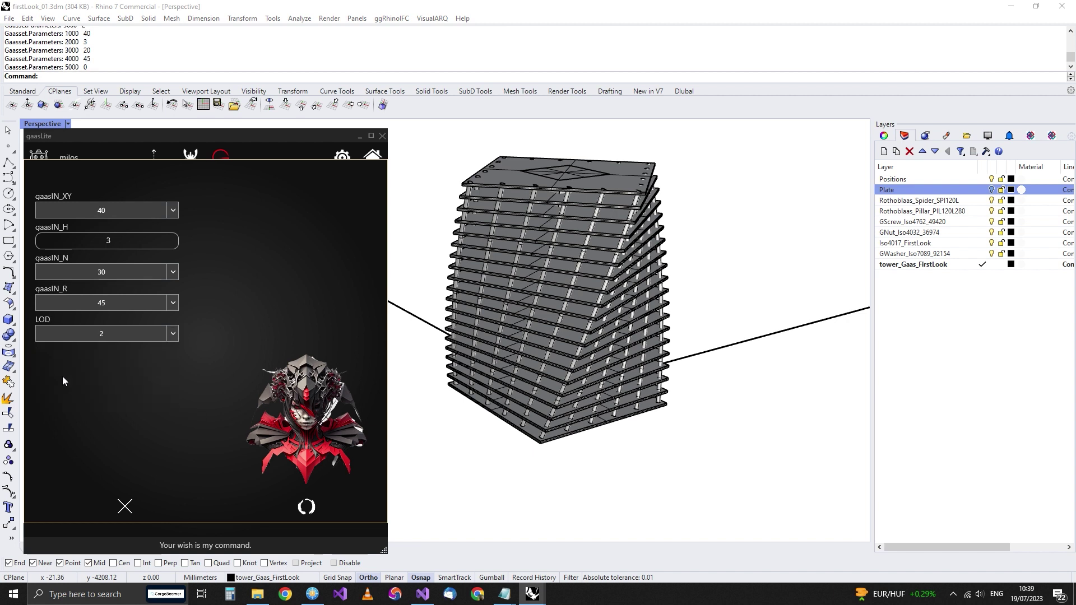
click(138, 340)
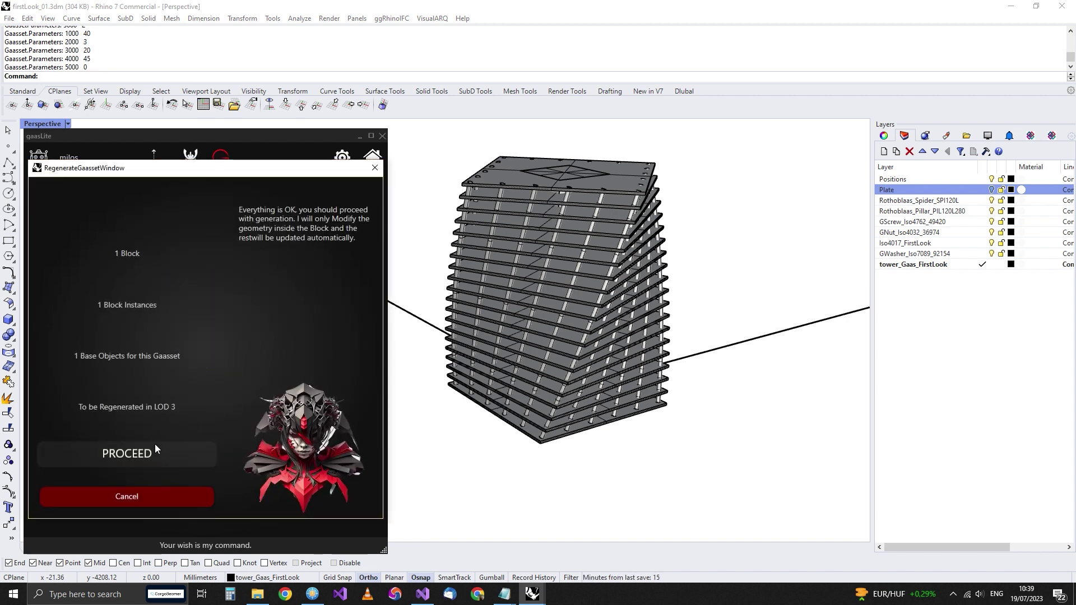
click(155, 449)
right_drag(516, 391, 551, 321)
Zoom to the twisted tower block and examine it from several angles and distances against the screws.
click(551, 322)
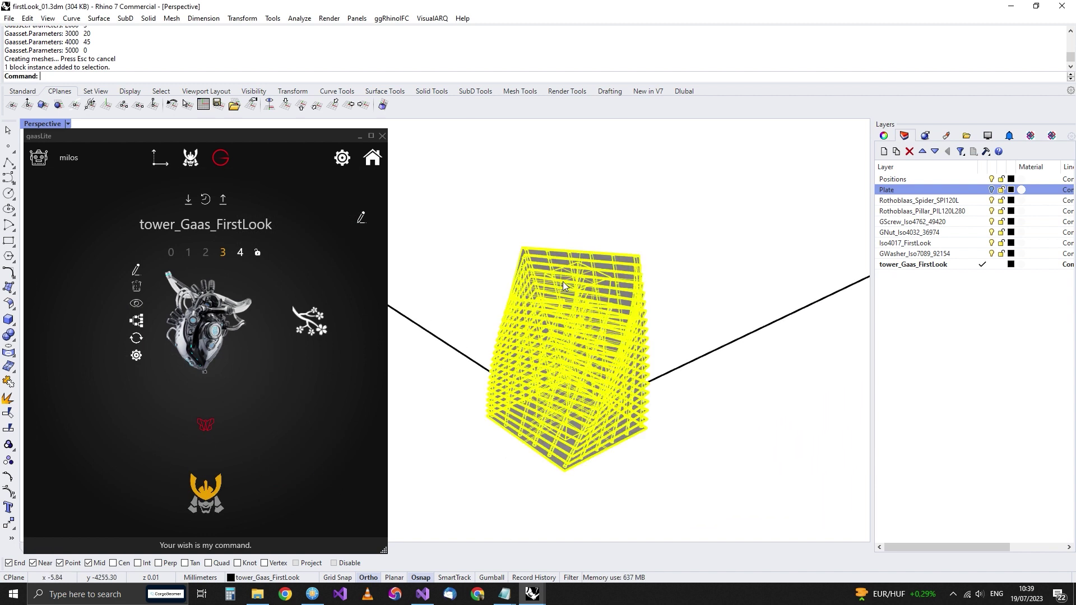
text(ZS)
key(Return)
scroll(560, 318, down, 3)
key(Escape)
right_drag(454, 317, 653, 487)
scroll(658, 496, up, 2)
right_drag(579, 389, 580, 344)
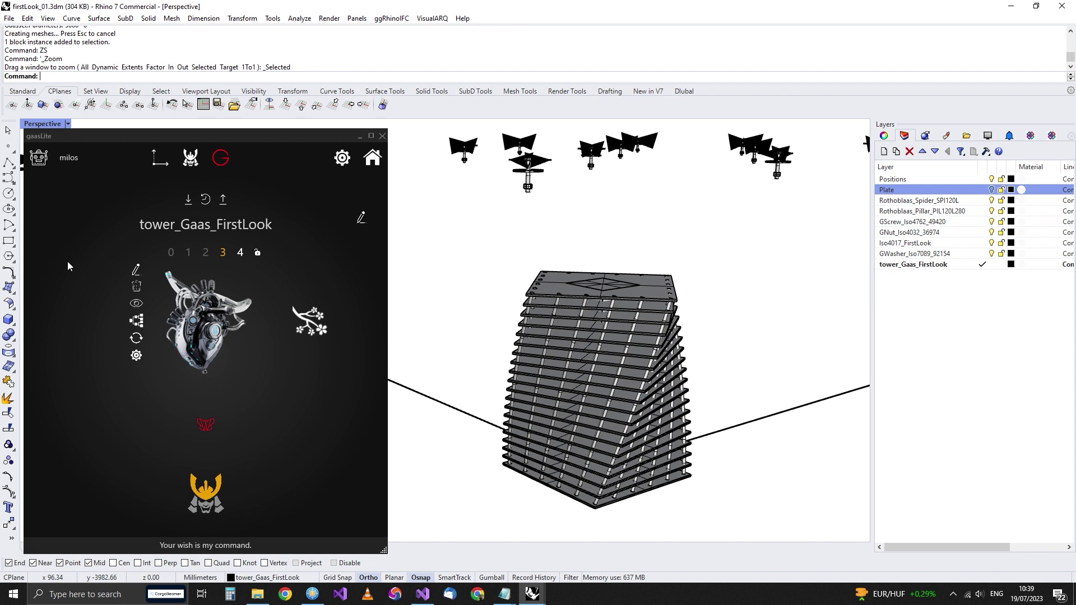
scroll(483, 321, down, 5)
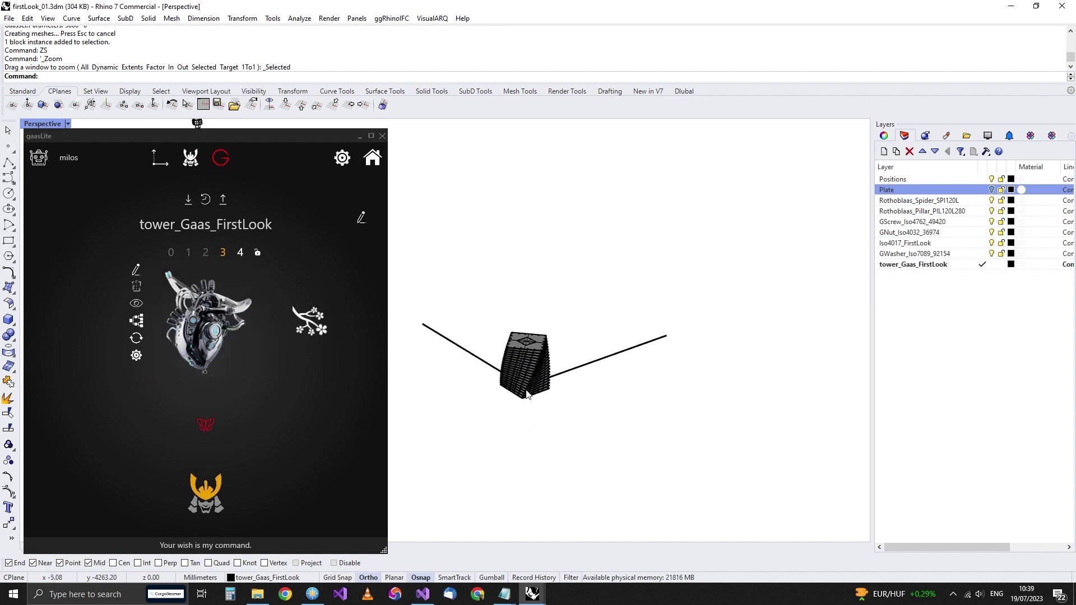
scroll(527, 394, up, 5)
scroll(520, 391, down, 2)
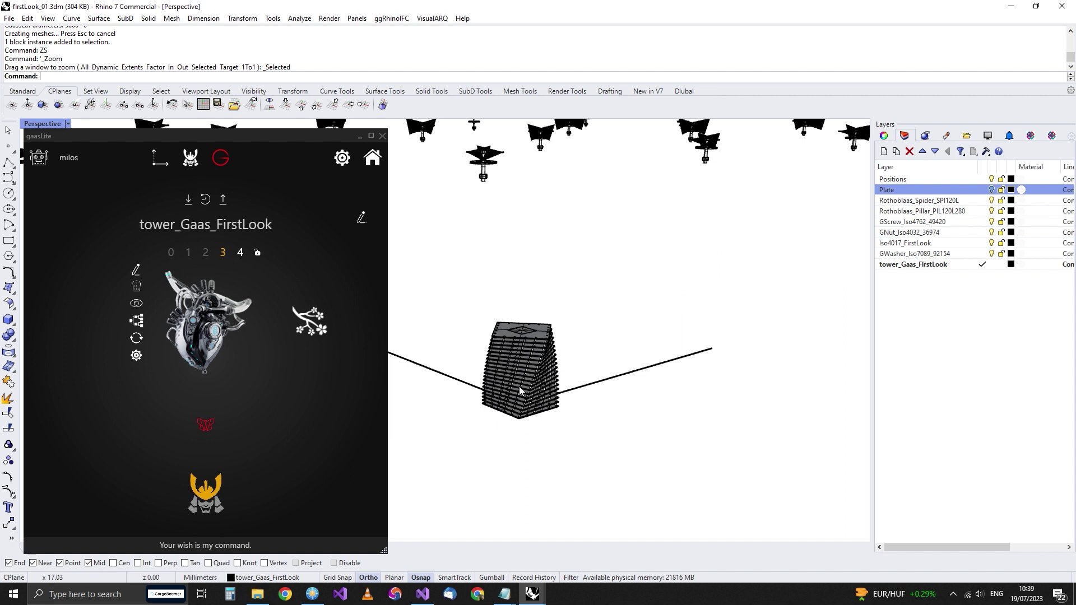
right_drag(520, 391, 530, 362)
scroll(436, 319, up, 3)
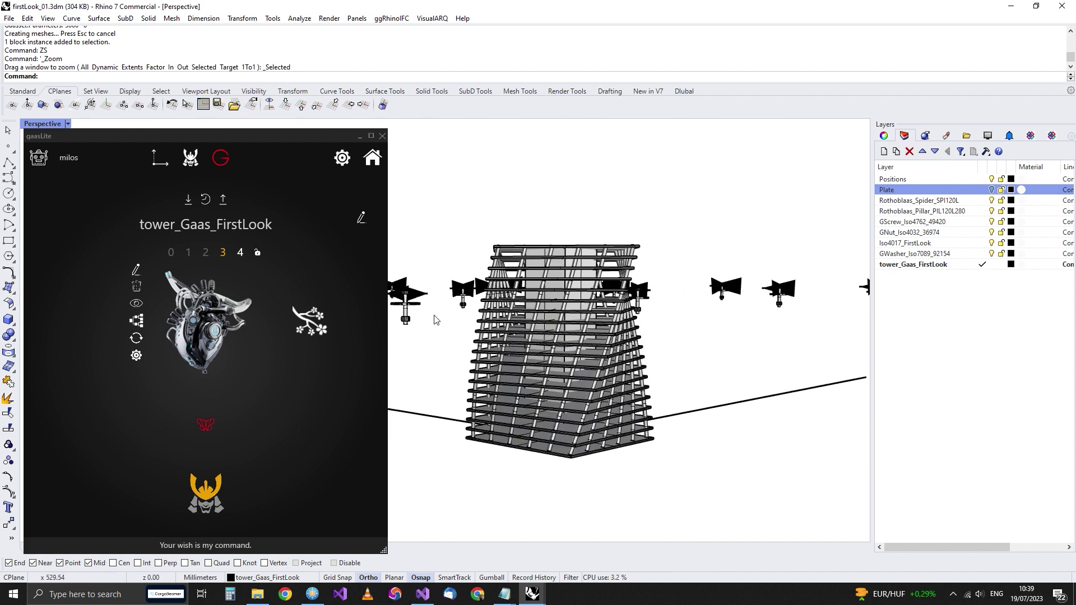
Set the tower's gaasIN_H parameter to 10 and regenerate the gaasset with taller floors.
click(204, 431)
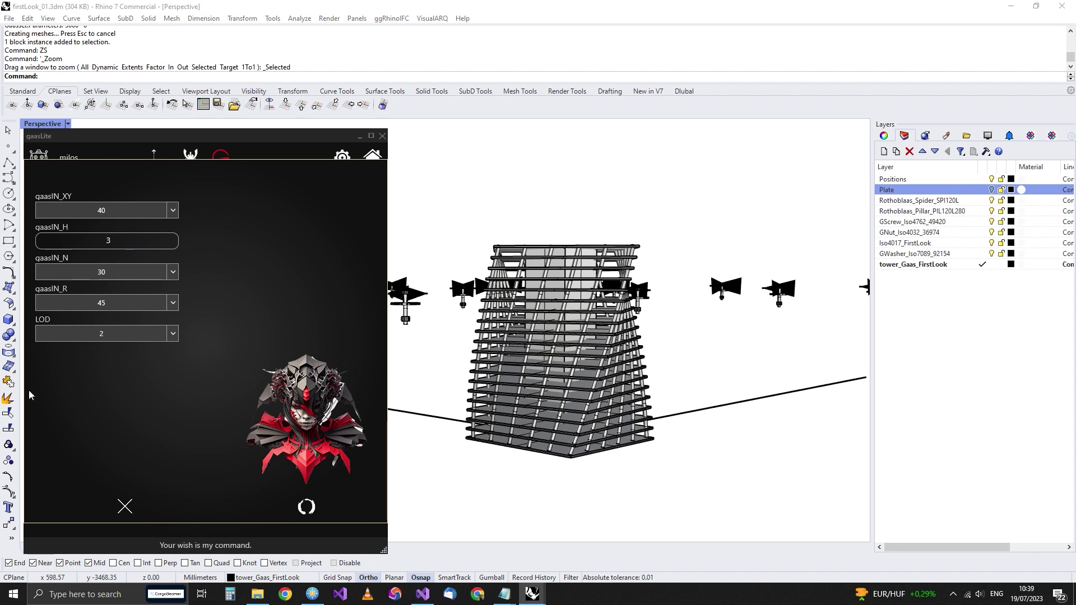
click(139, 247)
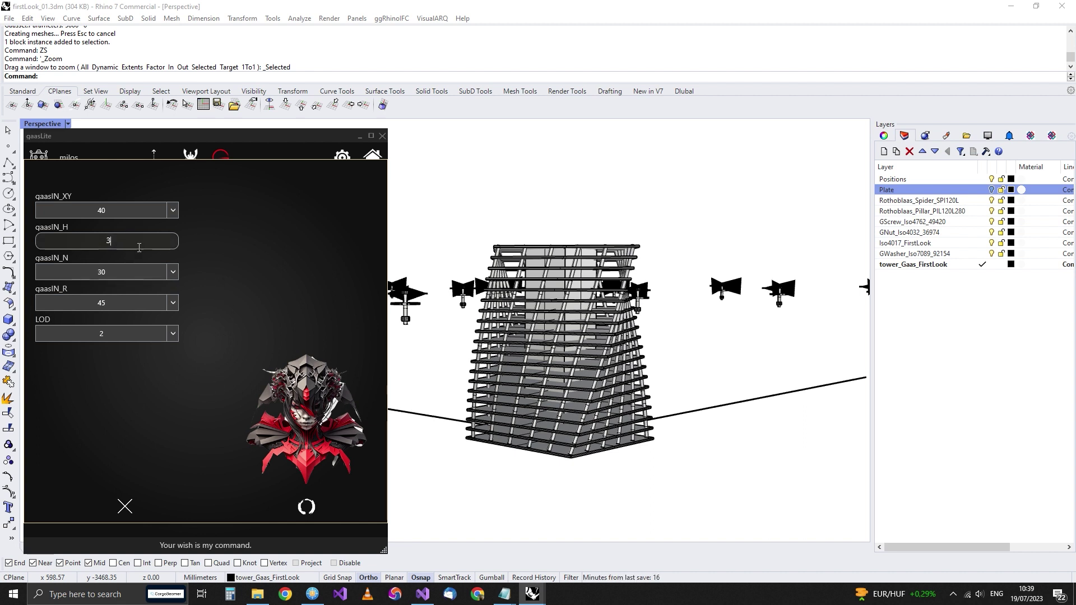
click(306, 508)
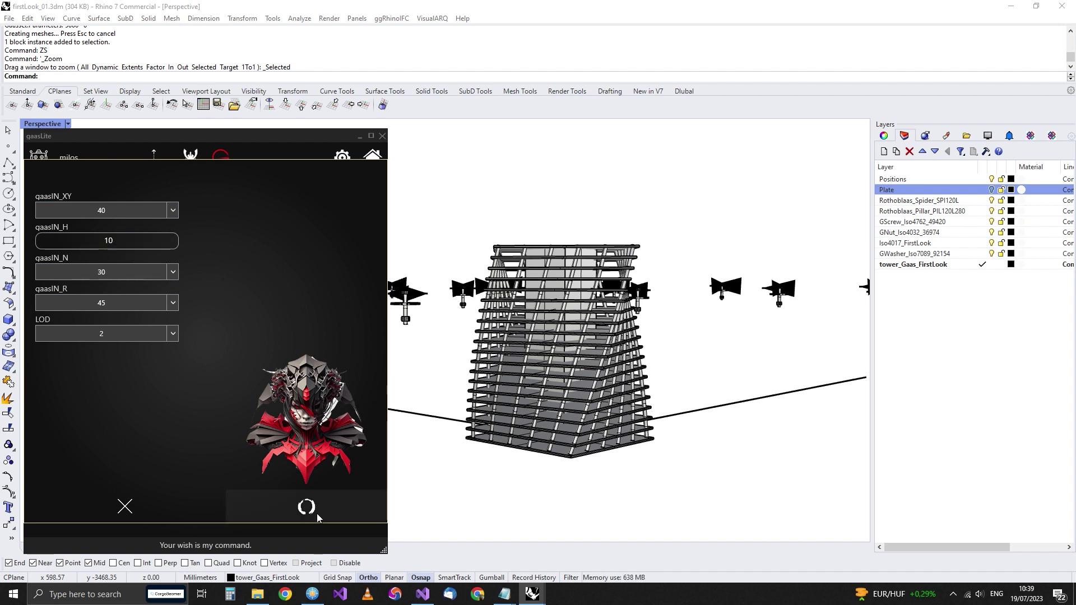
click(136, 339)
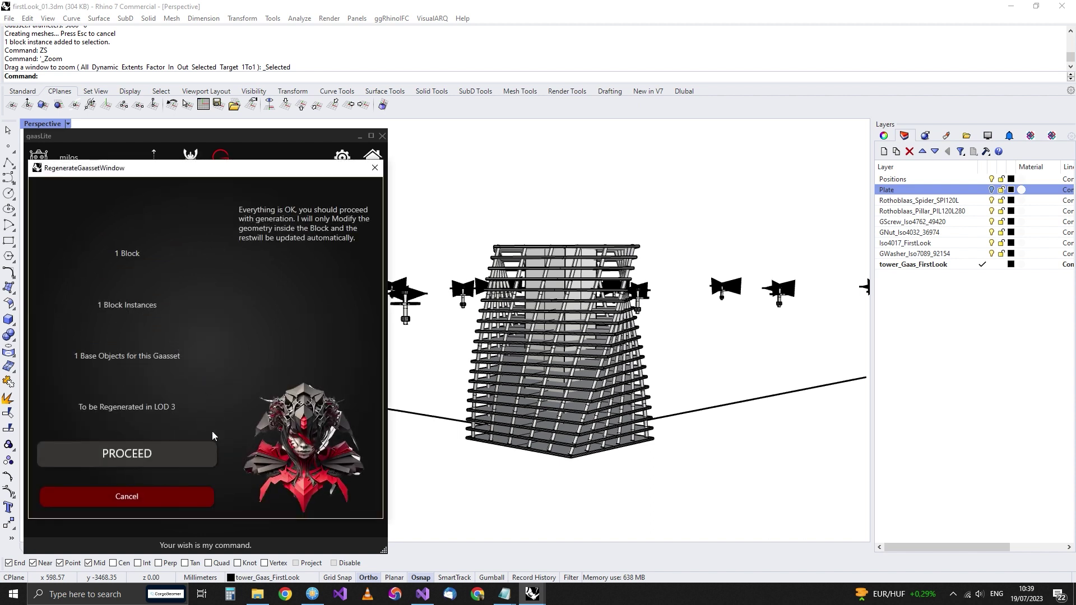
click(171, 459)
scroll(553, 400, down, 3)
right_drag(553, 400, 643, 485)
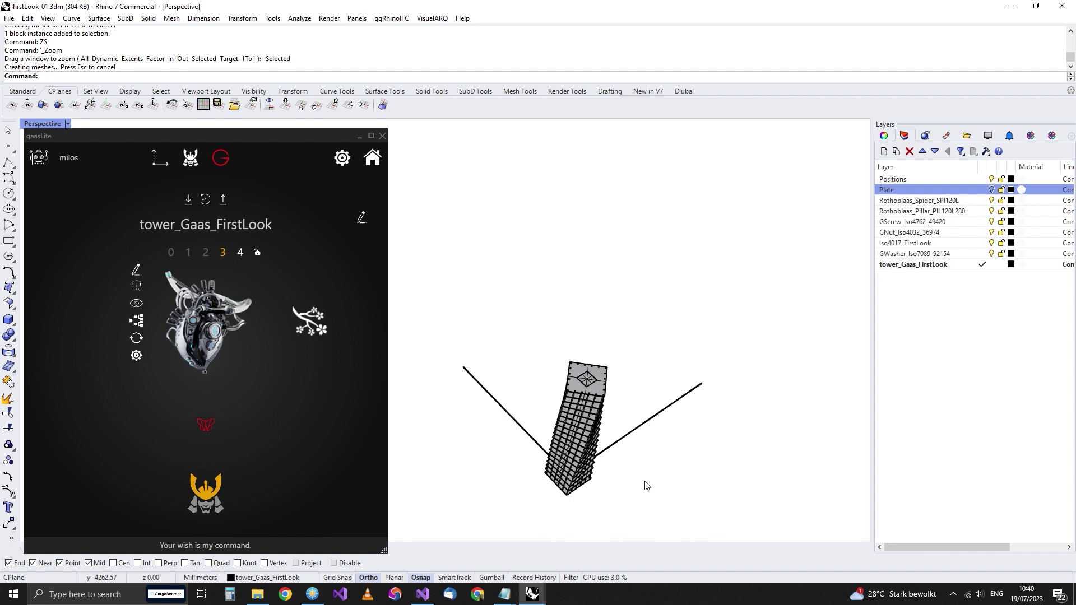
scroll(616, 438, up, 5)
mouse_move(609, 398)
right_down()
mouse_move(603, 427)
mouse_move(599, 405)
right_up()
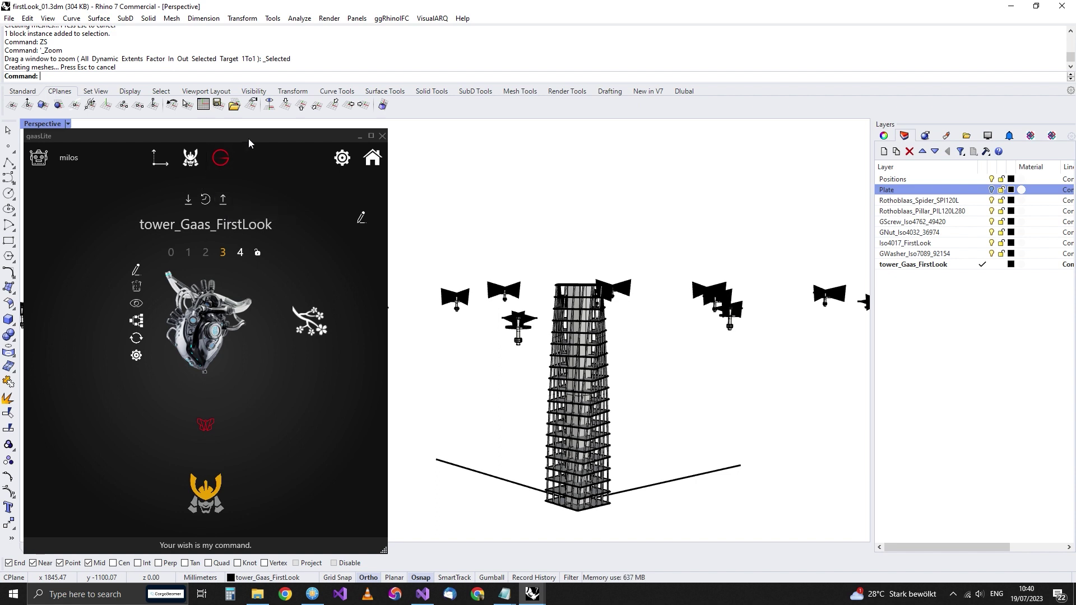
drag(248, 139, 250, 137)
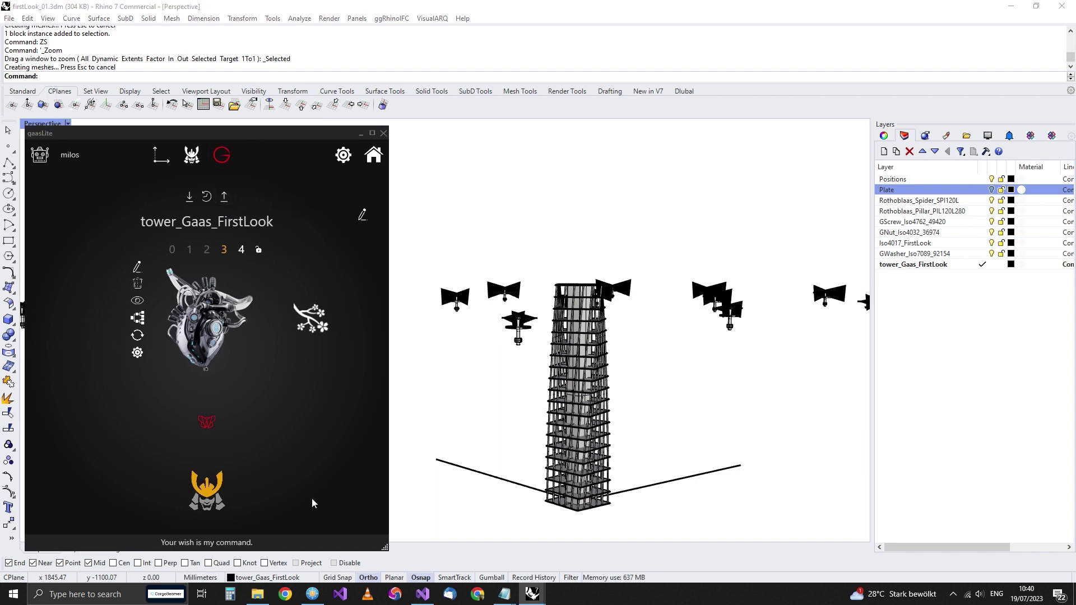